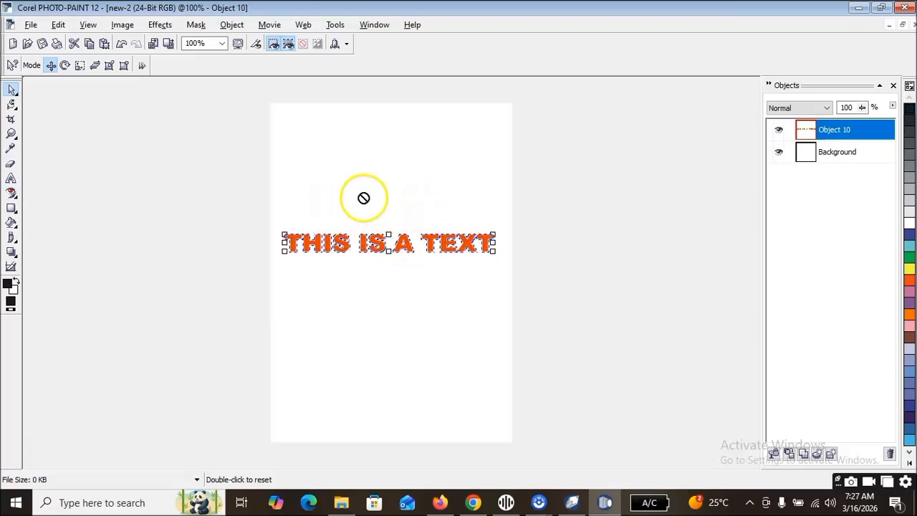
Step: Preview the Plastic texture effect on the orange text object and dismiss it without applying
click(162, 27)
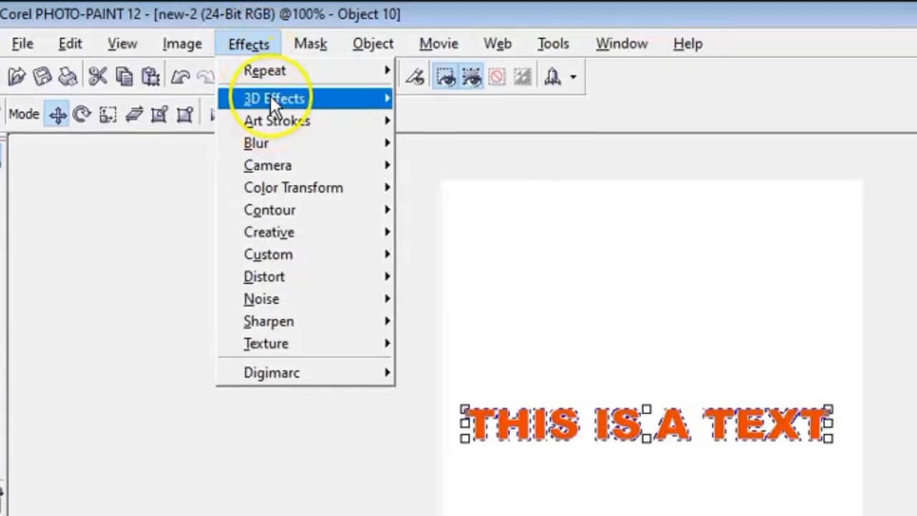
mouse_move(269, 95)
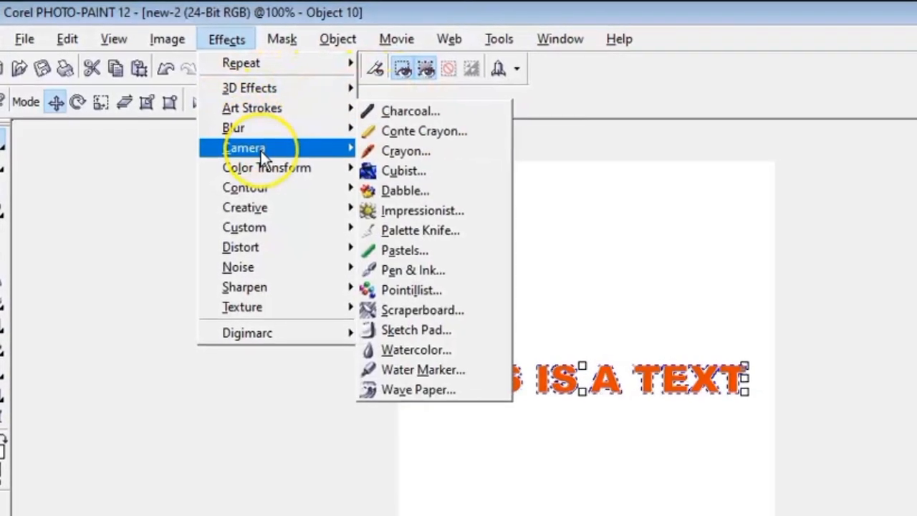
mouse_move(265, 171)
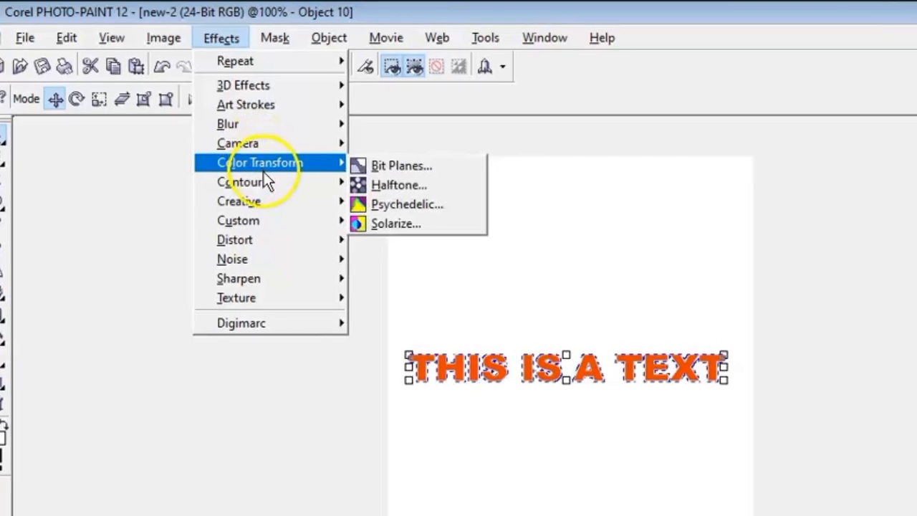
mouse_move(266, 204)
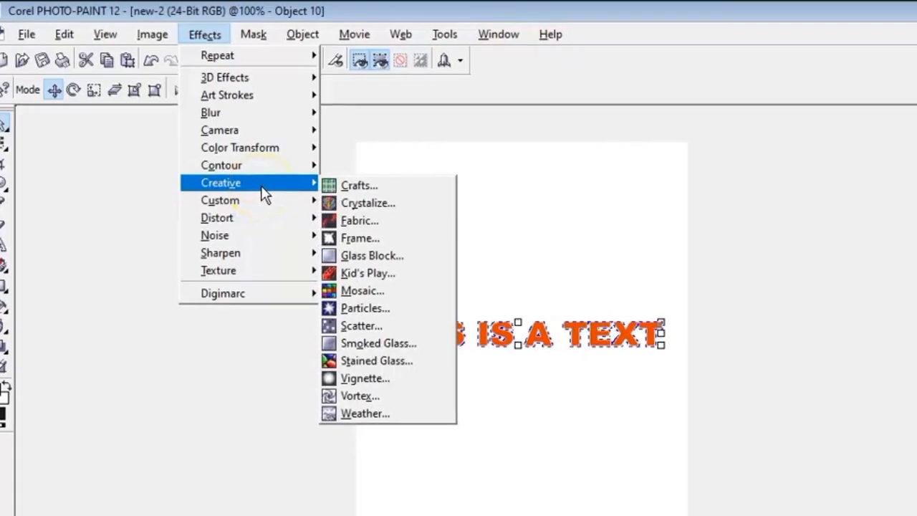
mouse_move(272, 218)
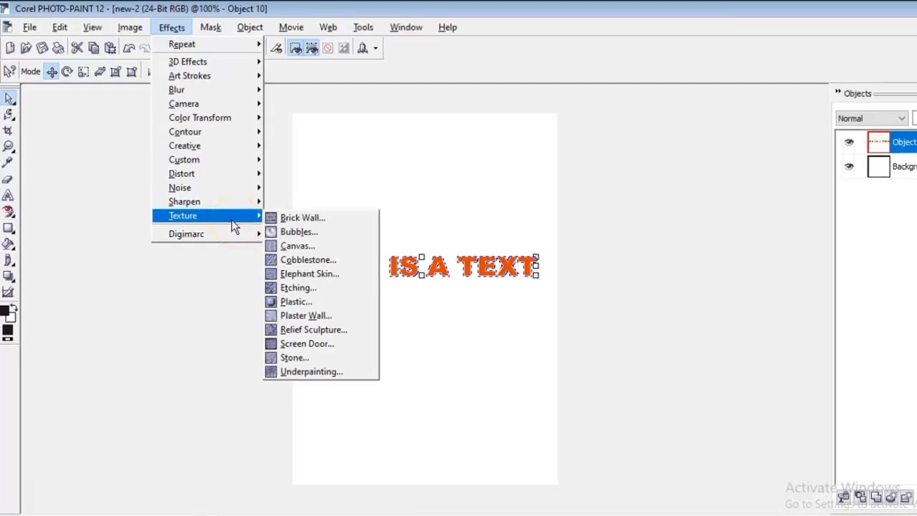
click(282, 290)
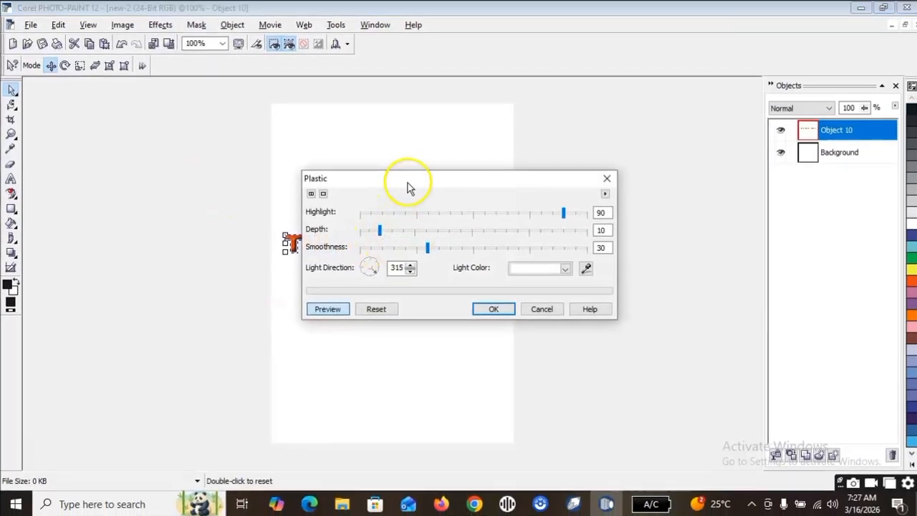
drag(408, 183, 505, 308)
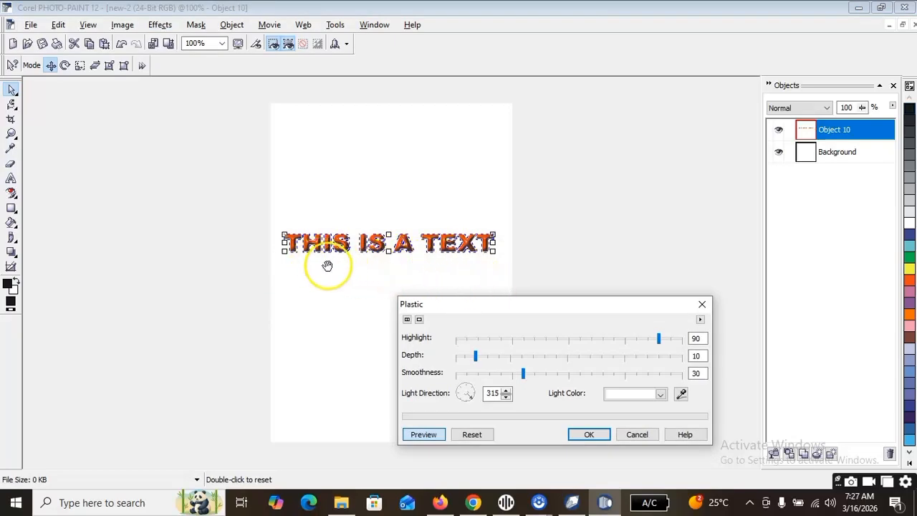
click(703, 304)
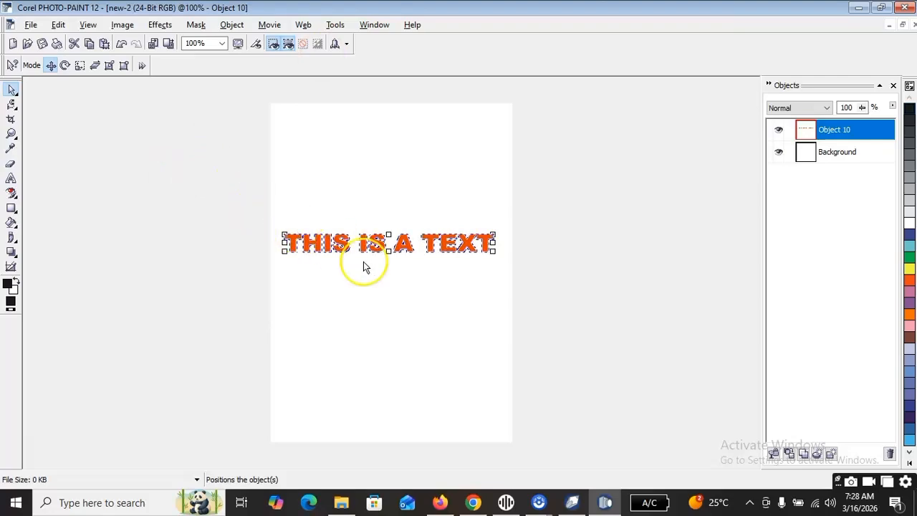
Step: Preview the Plastic texture again on the text at 200% zoom, with the depth set to 17
scroll(458, 259, up, 1)
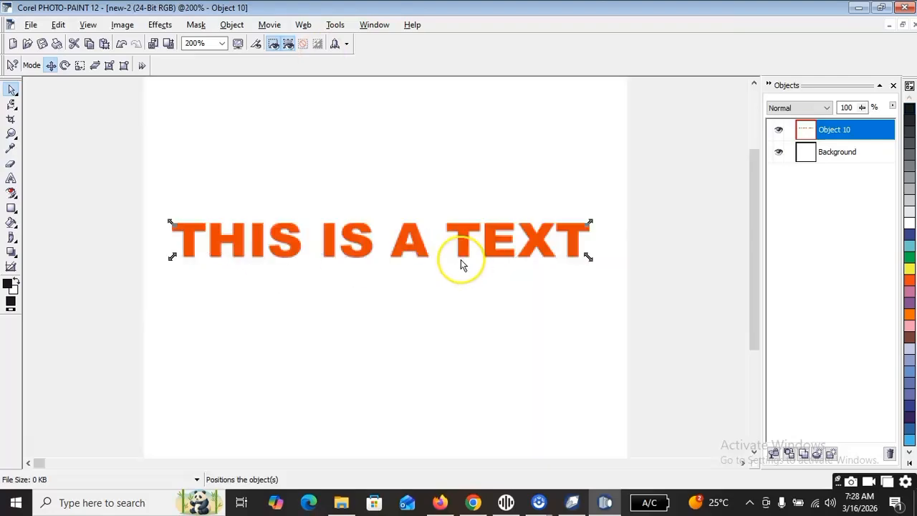
click(160, 25)
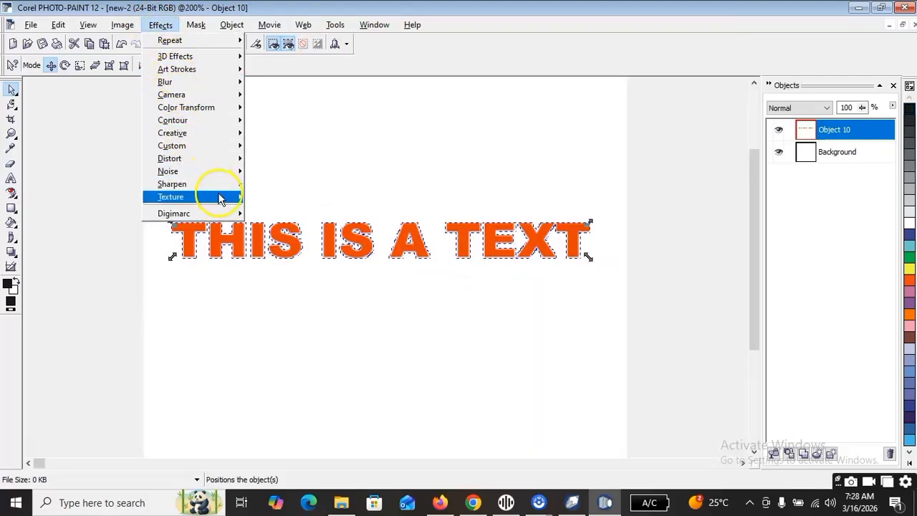
mouse_move(215, 197)
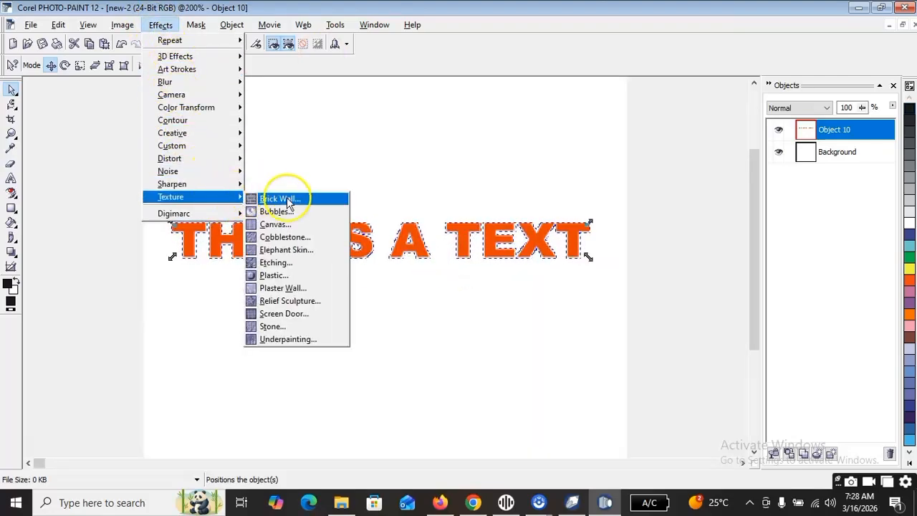
click(304, 278)
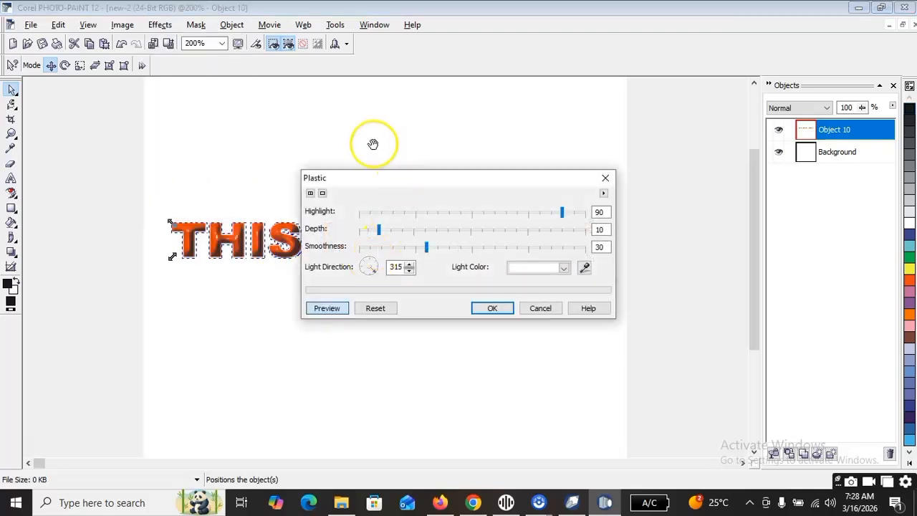
drag(431, 176, 669, 74)
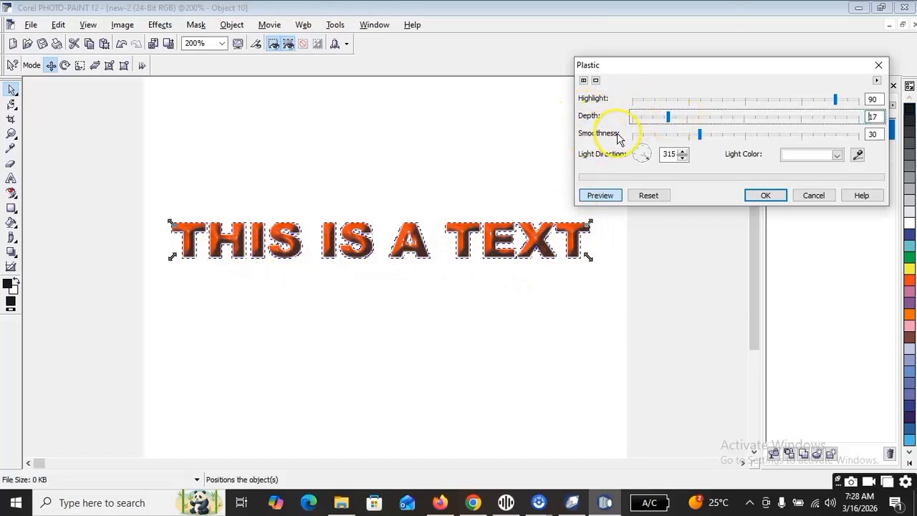
Step: Try low and high Plastic smoothness values such as 5, 91, 77 and 26, ending at 8
click(646, 136)
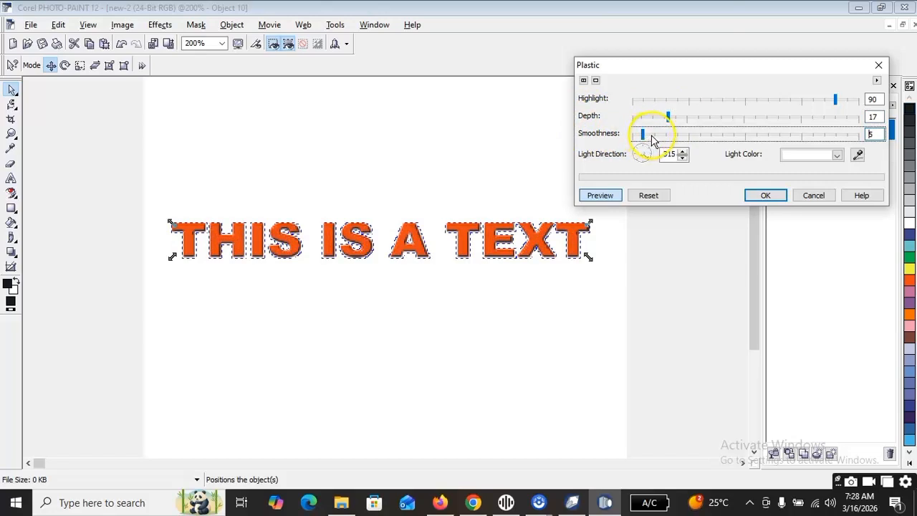
click(653, 136)
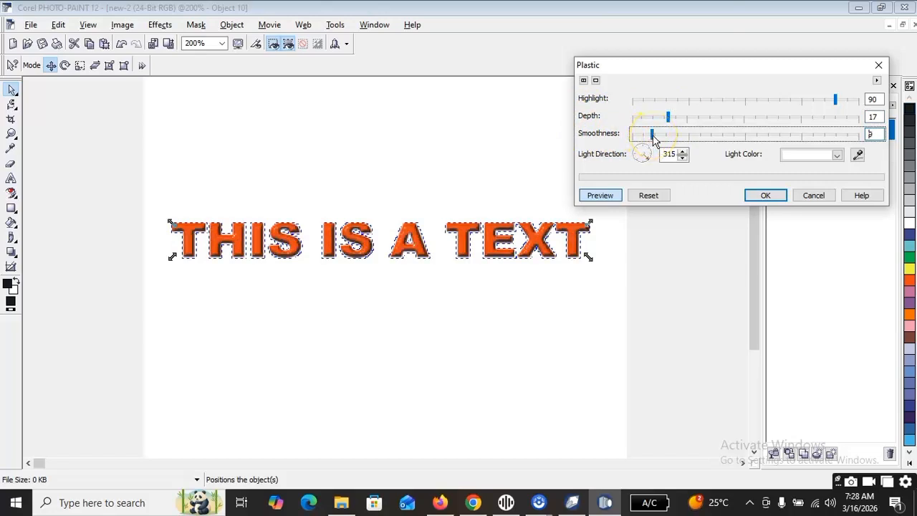
click(666, 137)
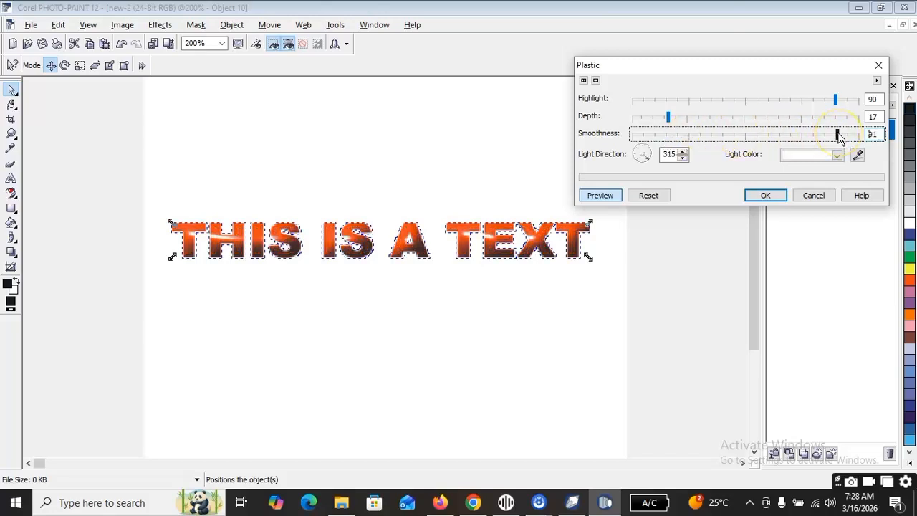
click(805, 137)
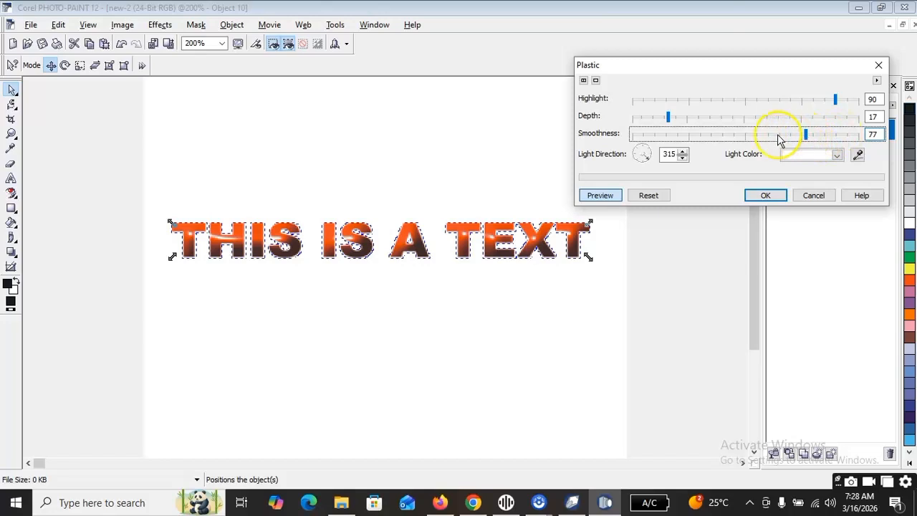
click(750, 136)
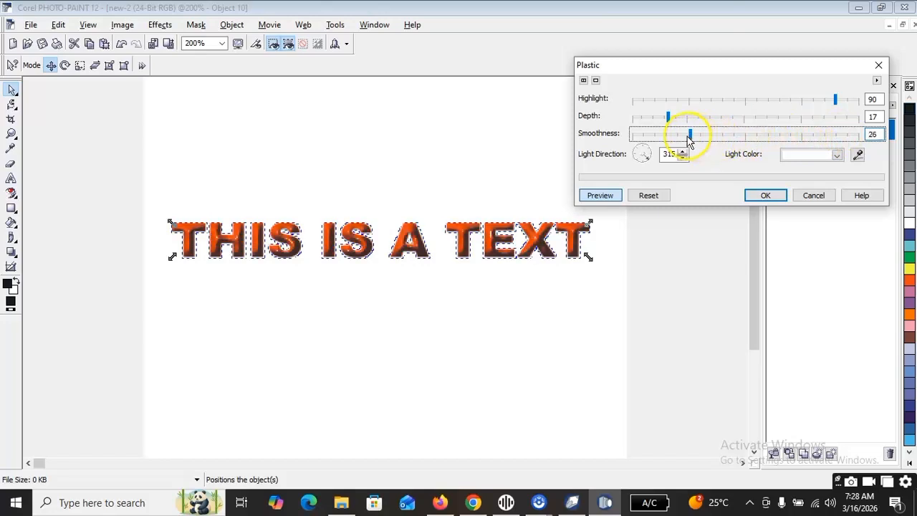
drag(666, 137, 637, 140)
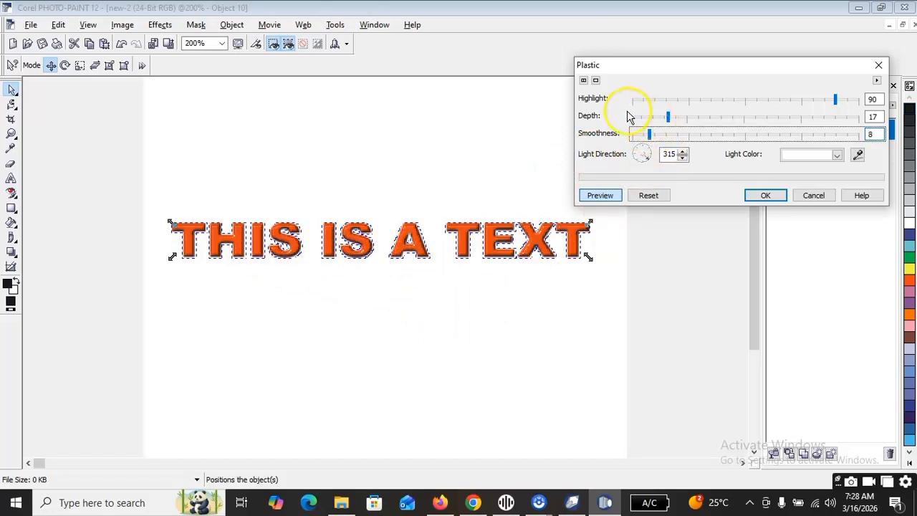
Step: Reduce the Plastic effect's depth to 4 and its highlight to 38
click(653, 117)
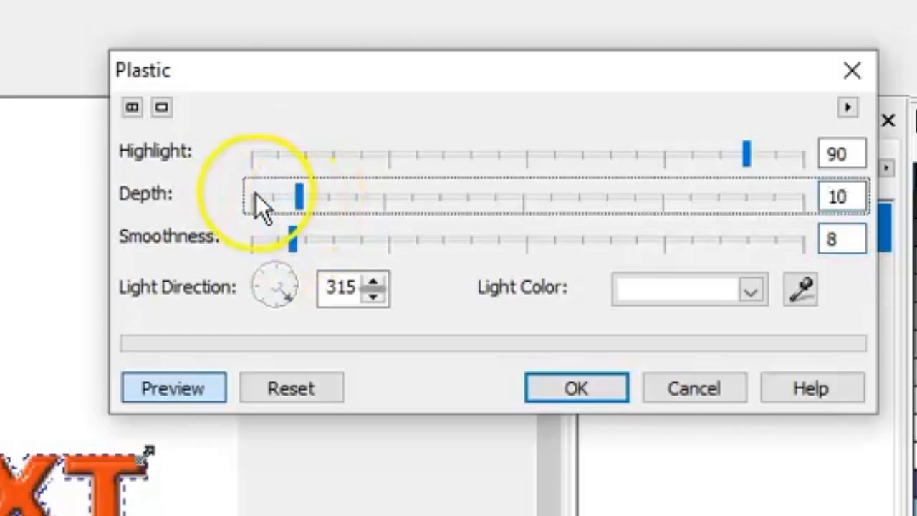
click(640, 115)
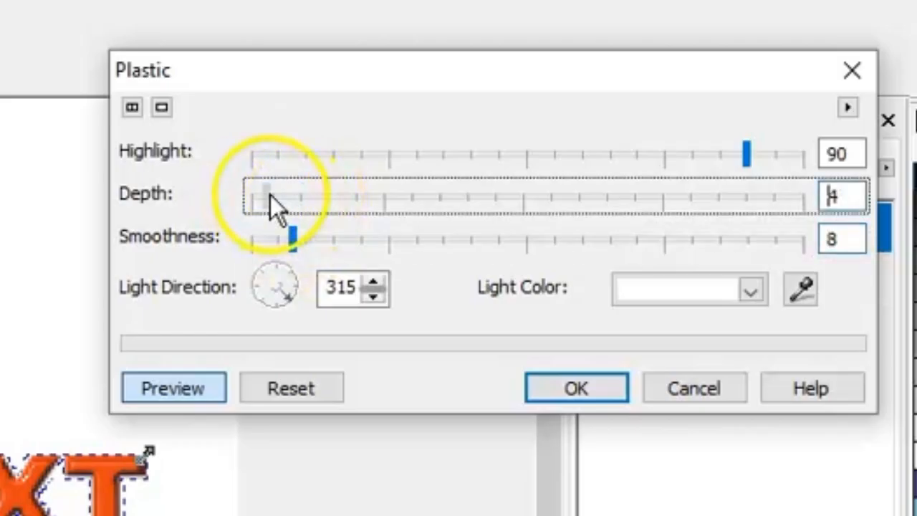
click(701, 156)
click(640, 157)
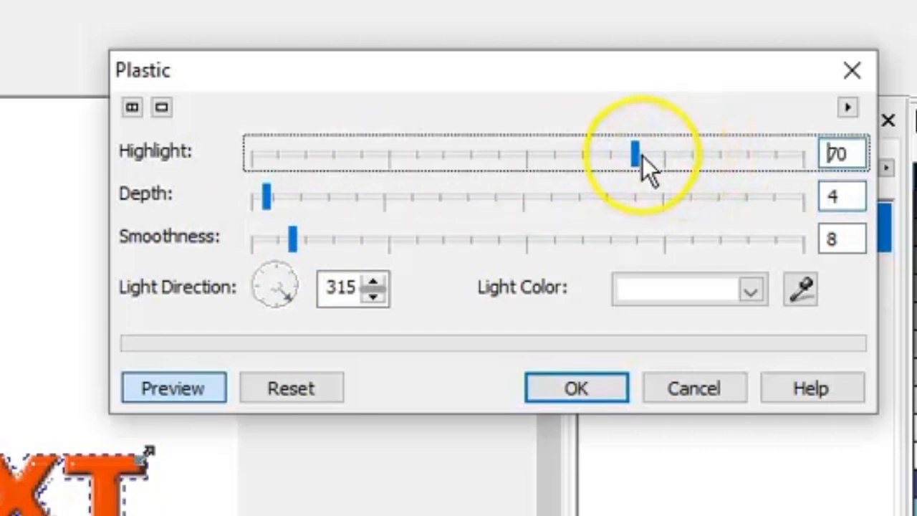
click(586, 151)
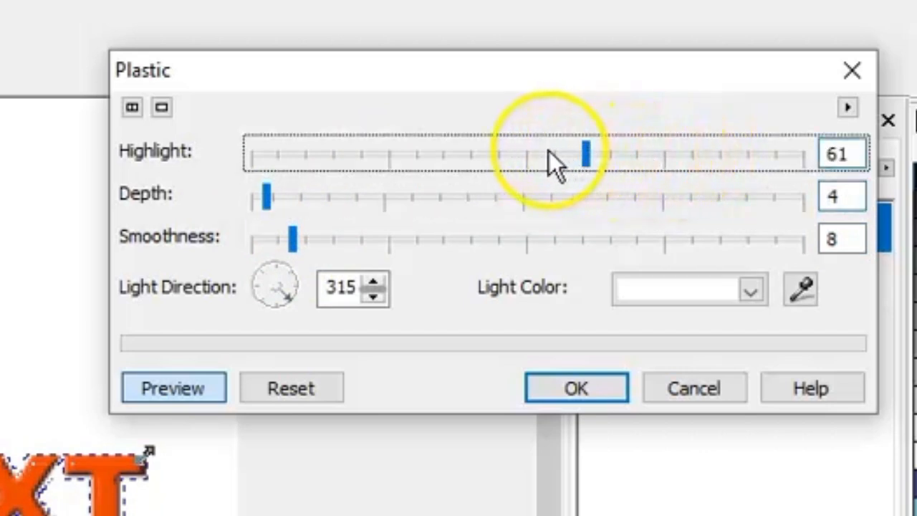
click(526, 153)
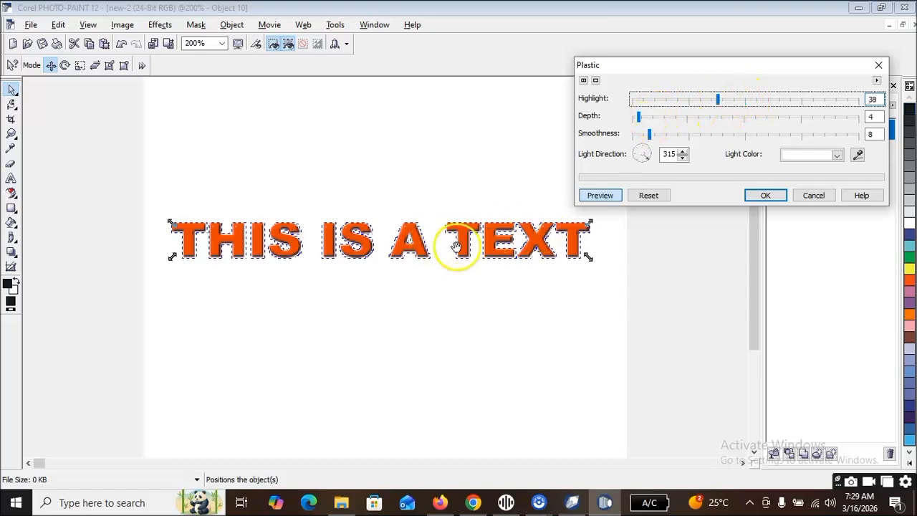
Step: Try Plastic smoothness values of 47 and 5 on the text, and discard the effect
click(740, 134)
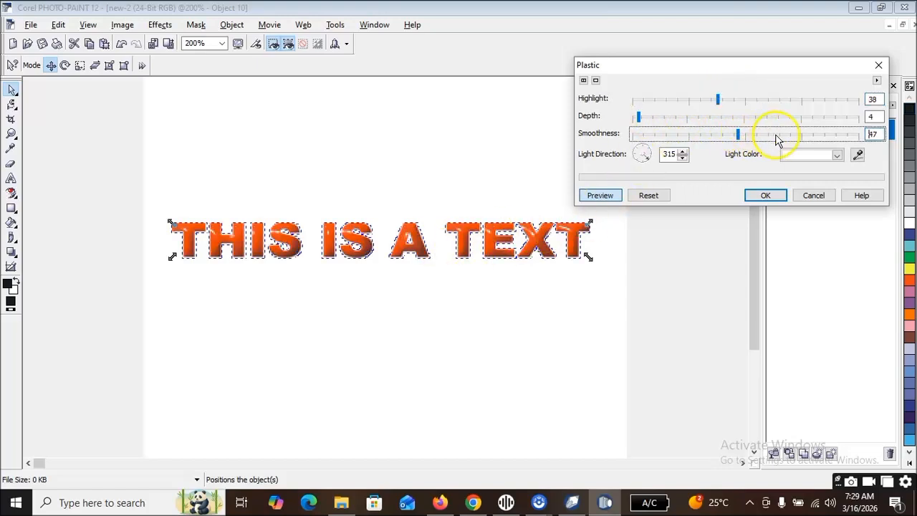
drag(709, 140, 647, 140)
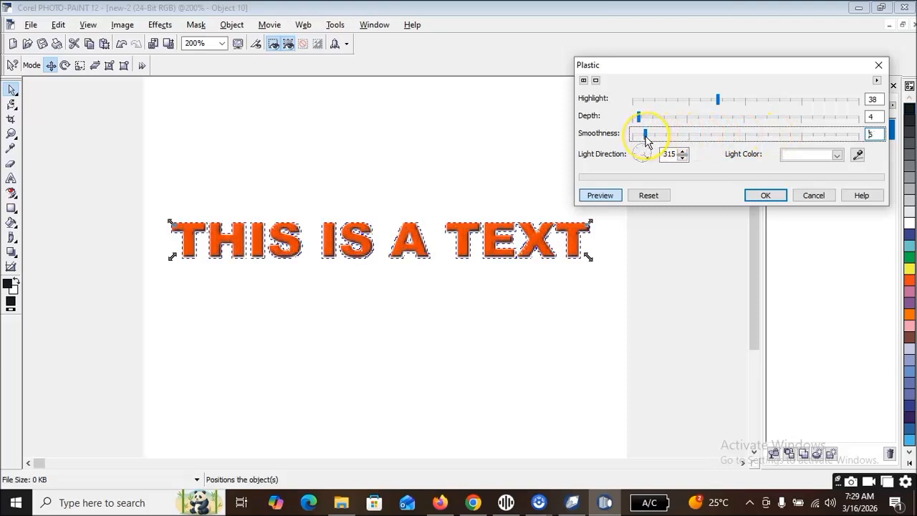
click(878, 66)
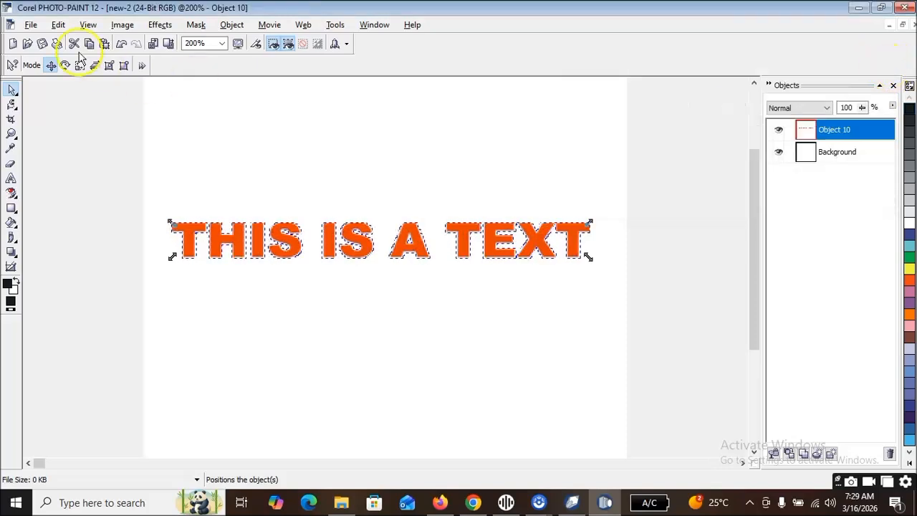
Step: Preview the Brick Wall texture on the whole text with its default settings and dismiss it without applying
click(160, 27)
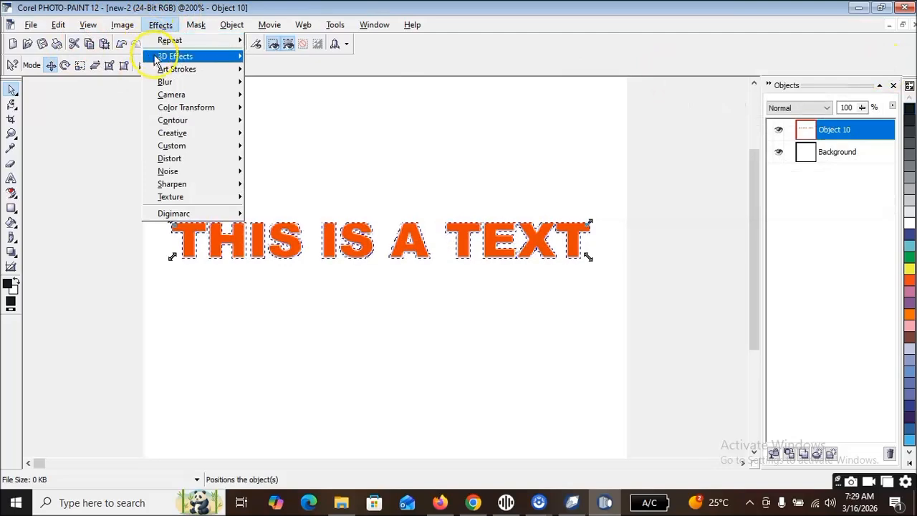
mouse_move(203, 200)
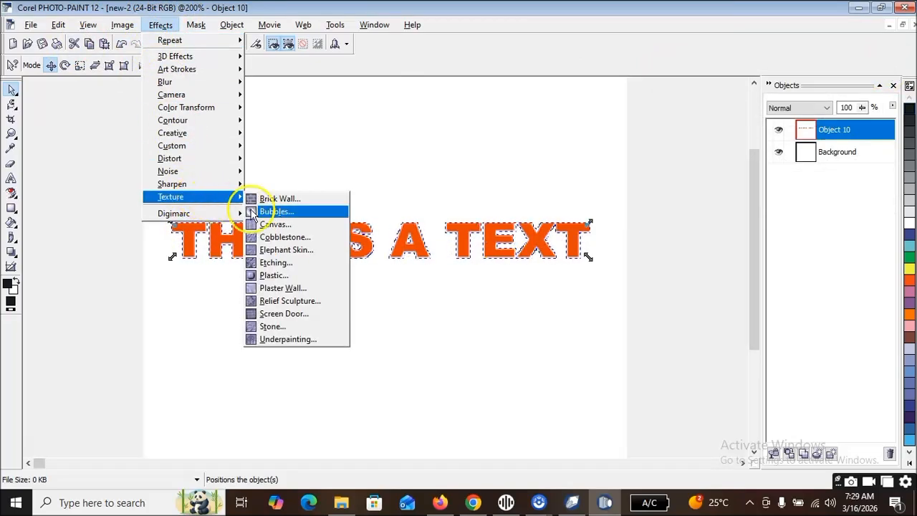
click(297, 203)
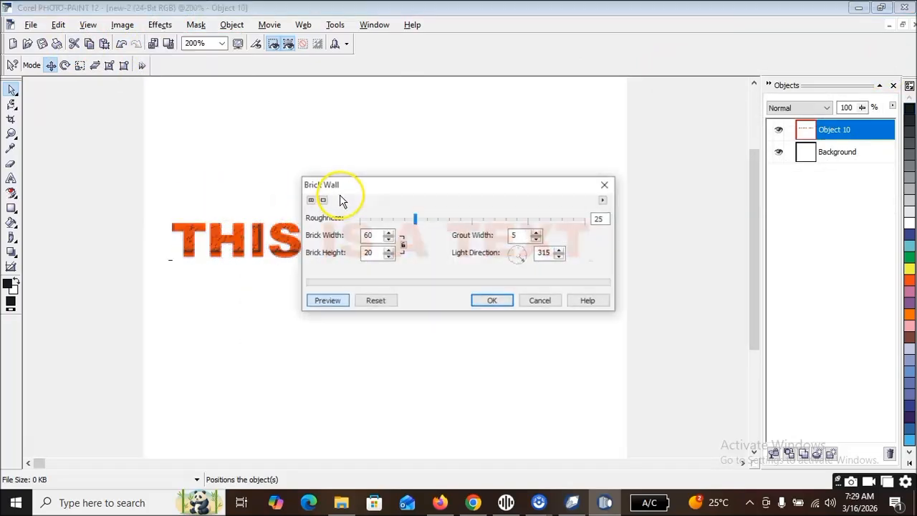
drag(401, 191, 649, 136)
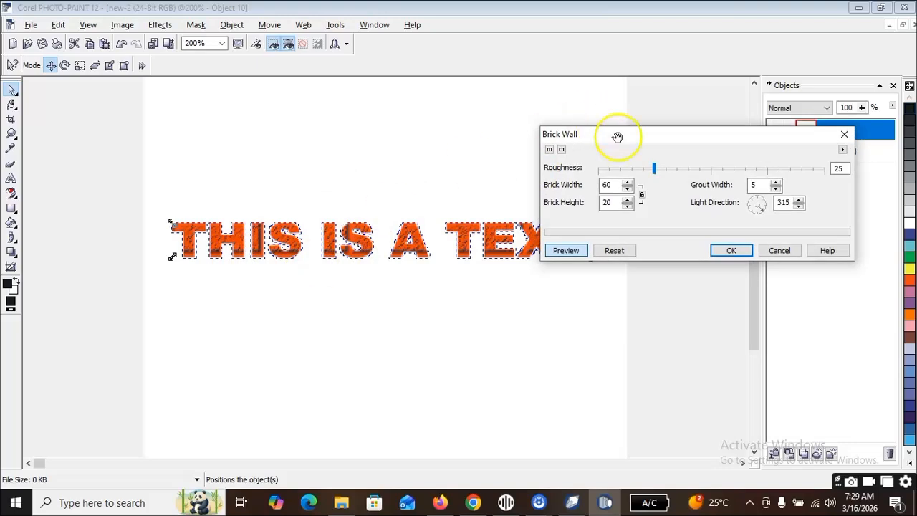
click(843, 135)
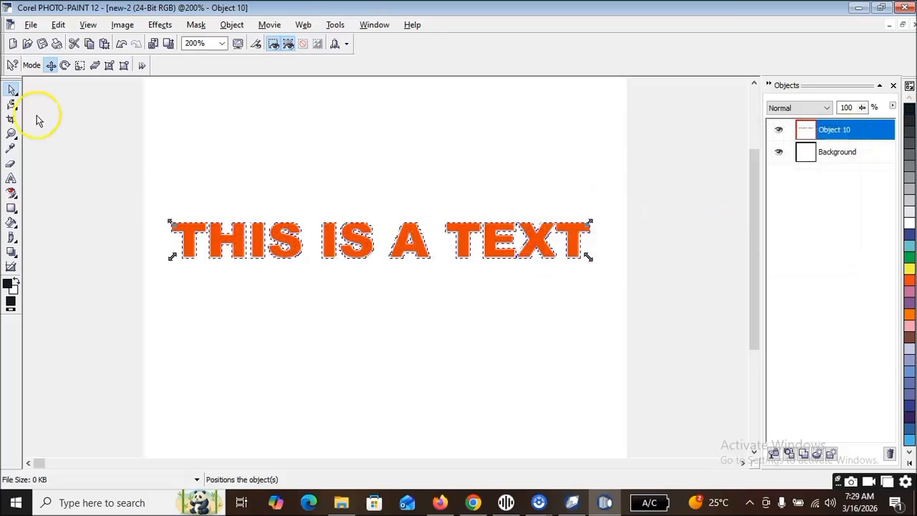
Step: Preview the Bubbles texture on the text and reduce its coverage to 39 and 27, ending at 14
click(160, 25)
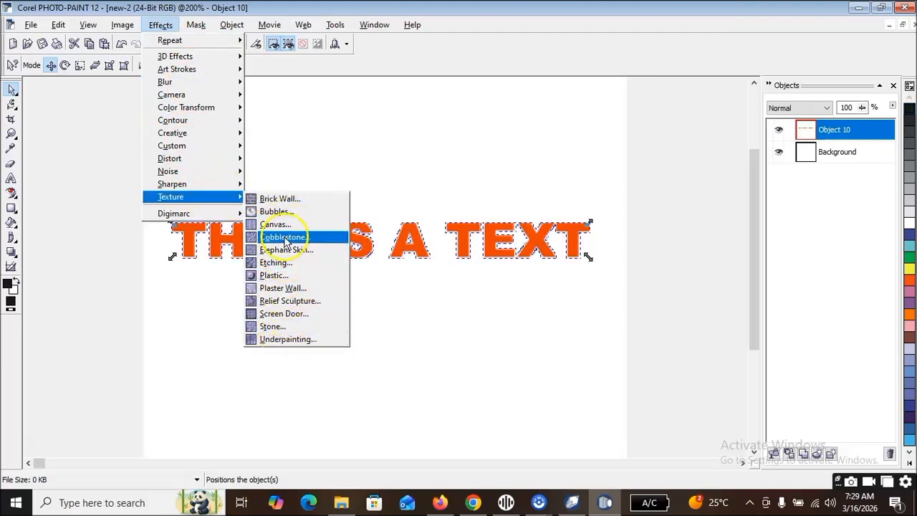
click(285, 210)
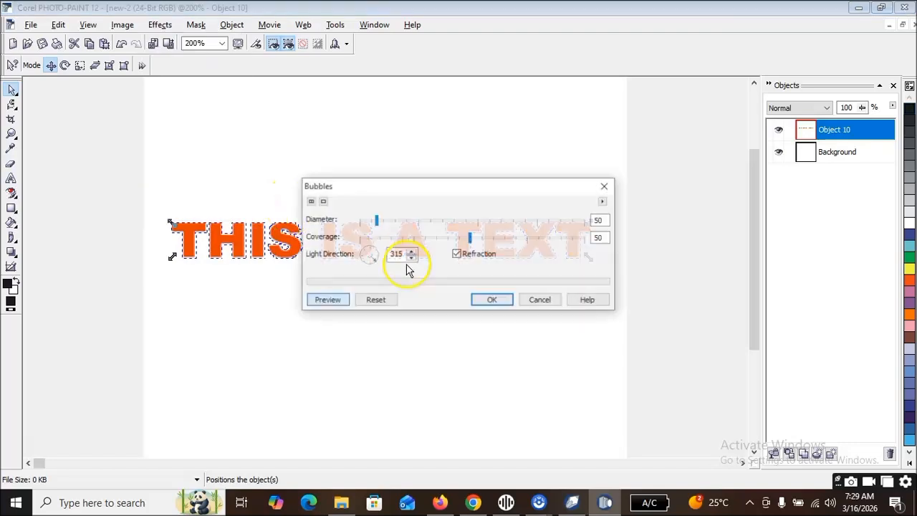
drag(424, 187, 675, 80)
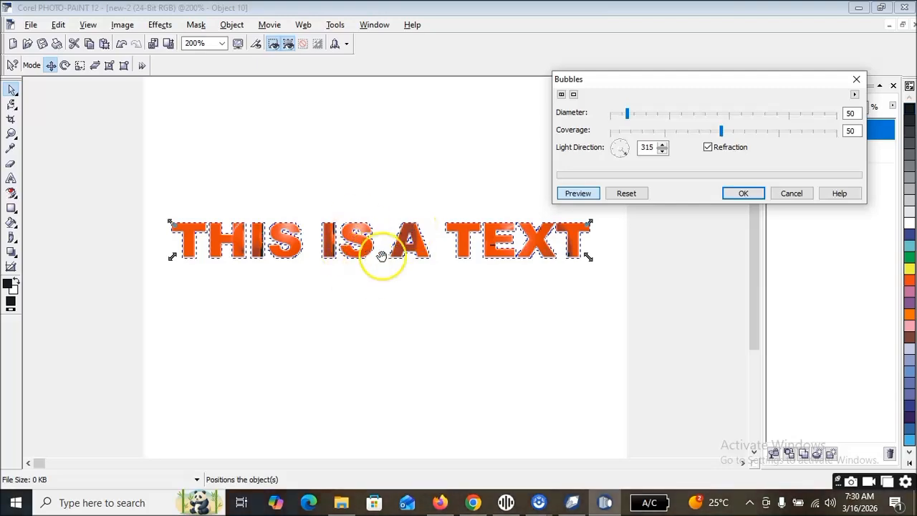
click(694, 130)
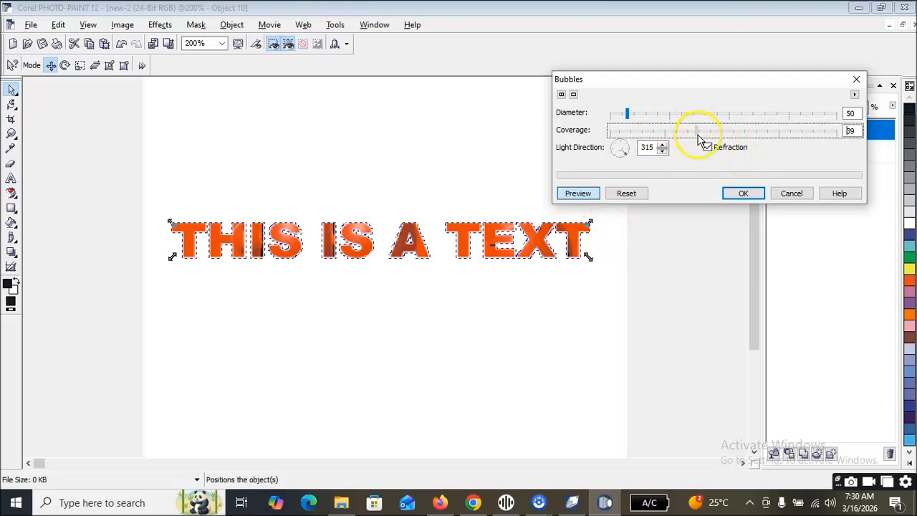
click(669, 132)
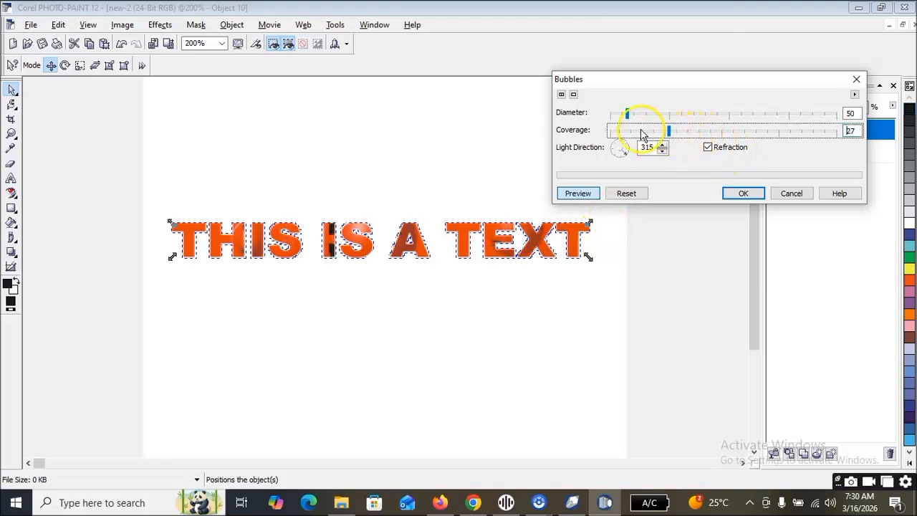
Step: Try larger Bubbles diameters such as 177 and 349, ending at 296, and vary the coverage, ending at 38
click(703, 117)
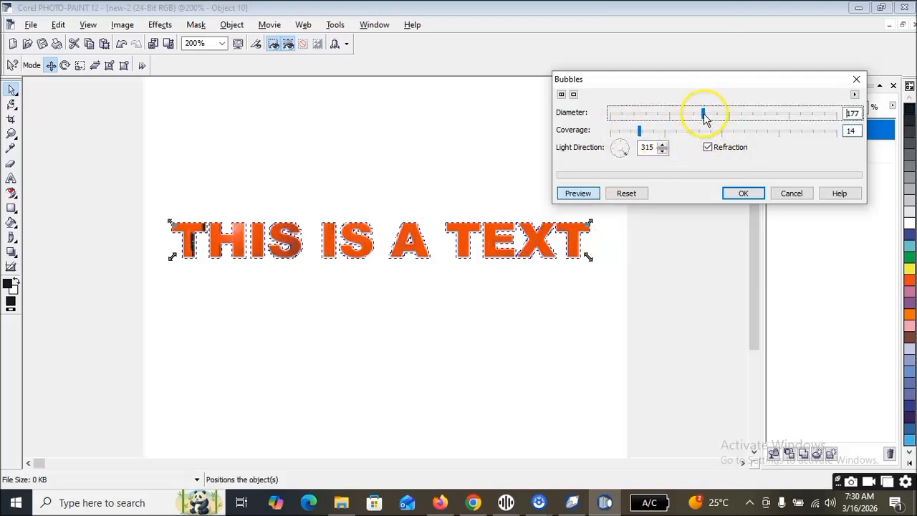
click(768, 114)
click(804, 115)
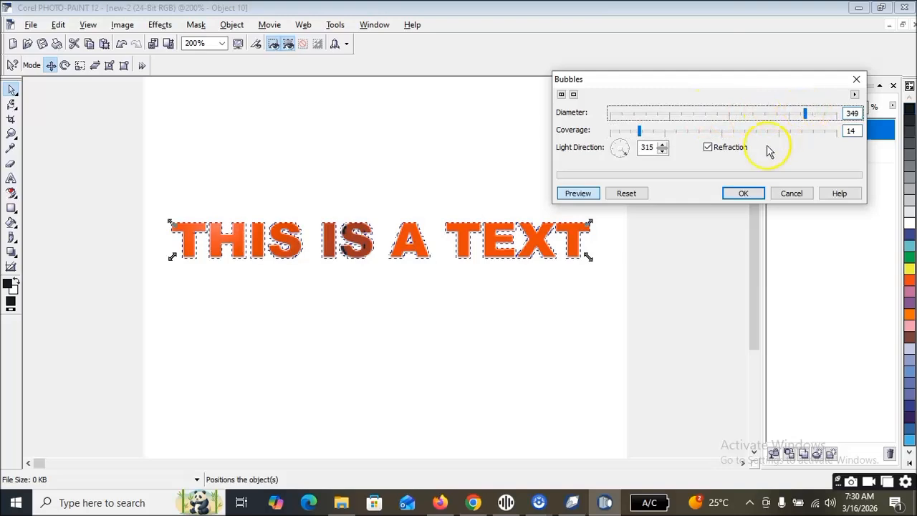
click(785, 132)
click(808, 129)
click(776, 116)
click(766, 130)
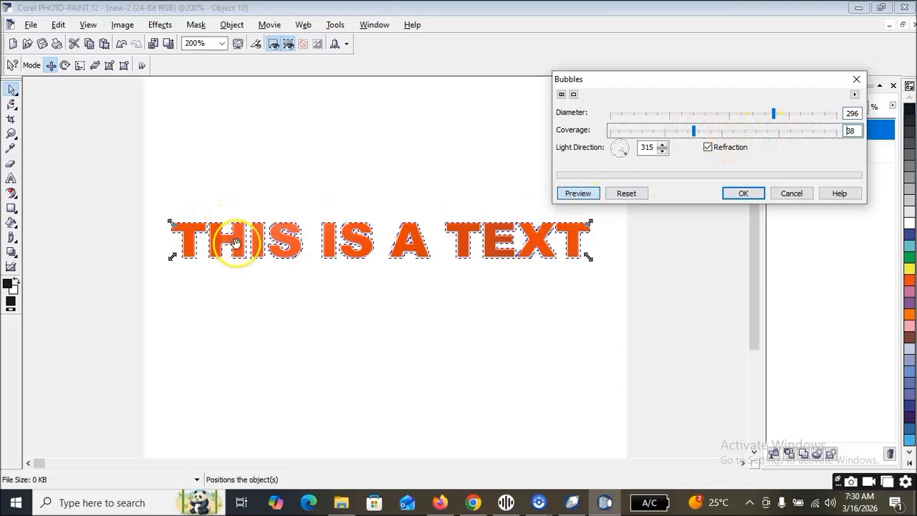
Step: Try Bubbles coverage values of 10 and 30 with diameters of 37 and 209, and discard the effect
click(629, 131)
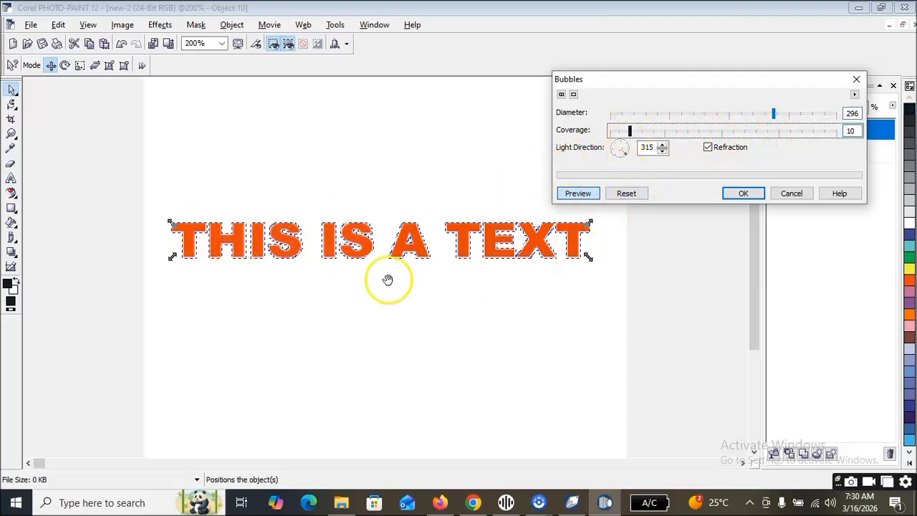
click(651, 115)
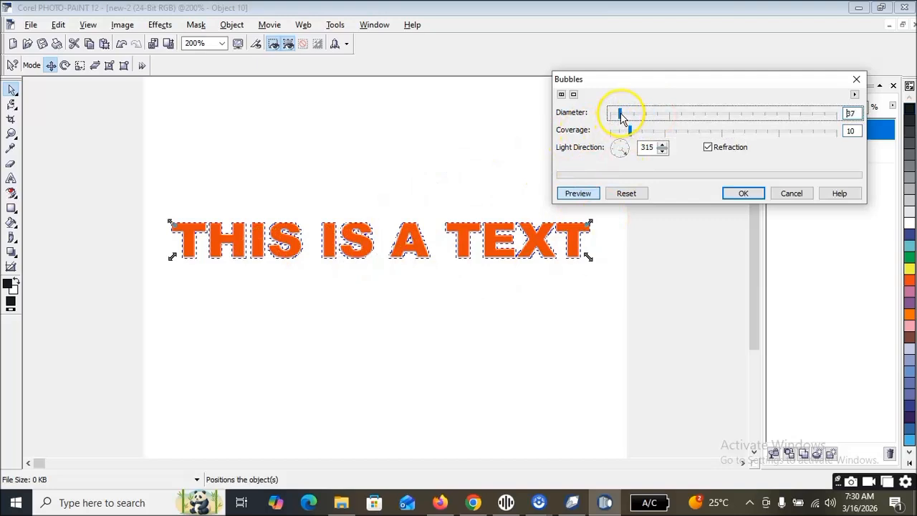
click(694, 132)
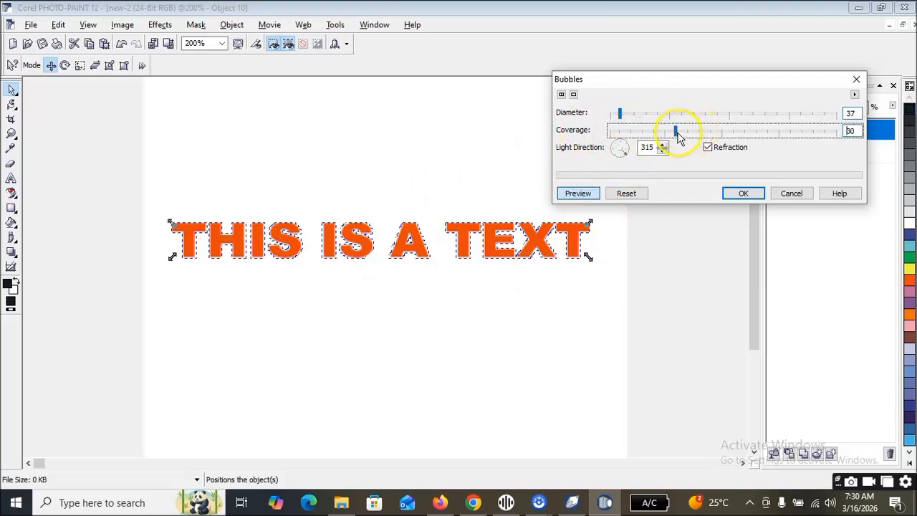
click(694, 114)
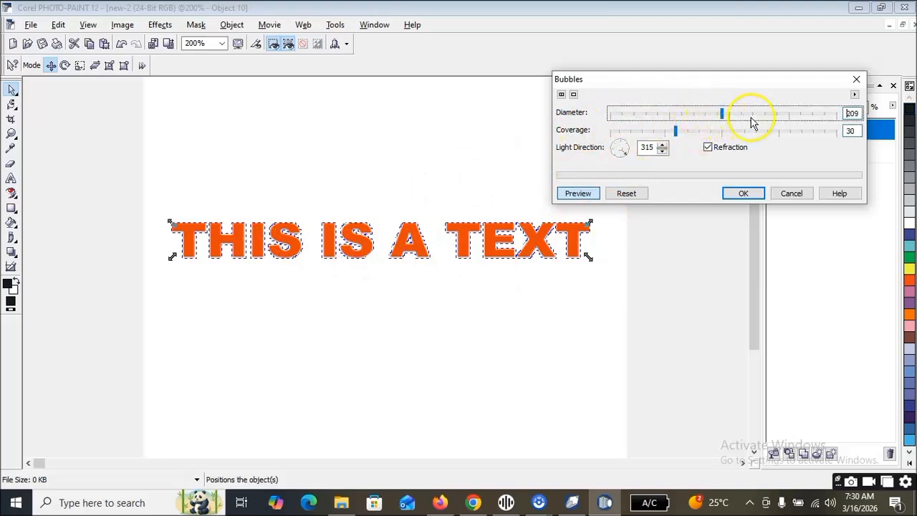
click(858, 80)
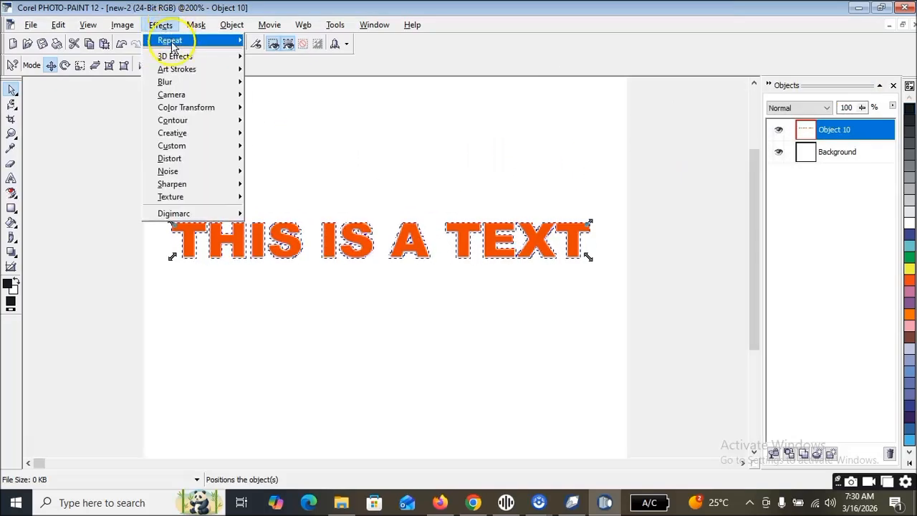
Step: Preview 3D Rotate on the text, trying vertical rotations of 44, 28 and -12 with horizontal rotations of -2 and -4
mouse_move(204, 57)
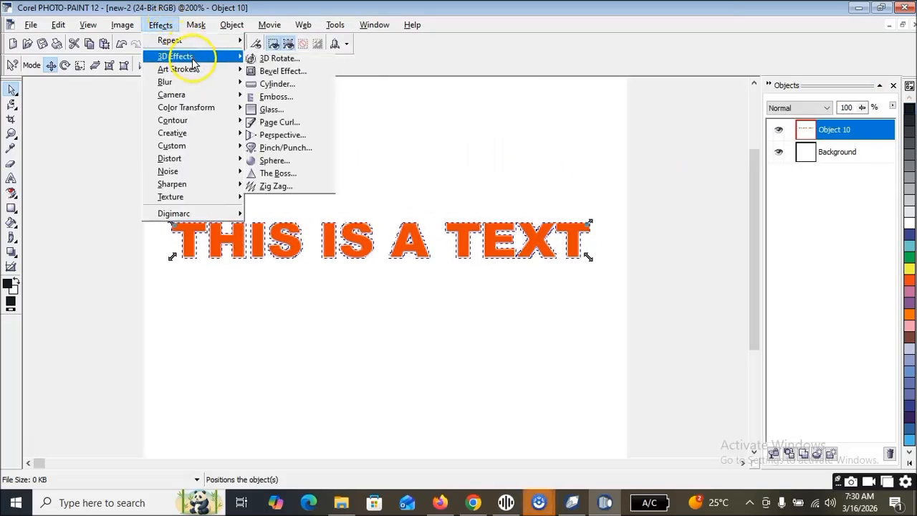
click(287, 63)
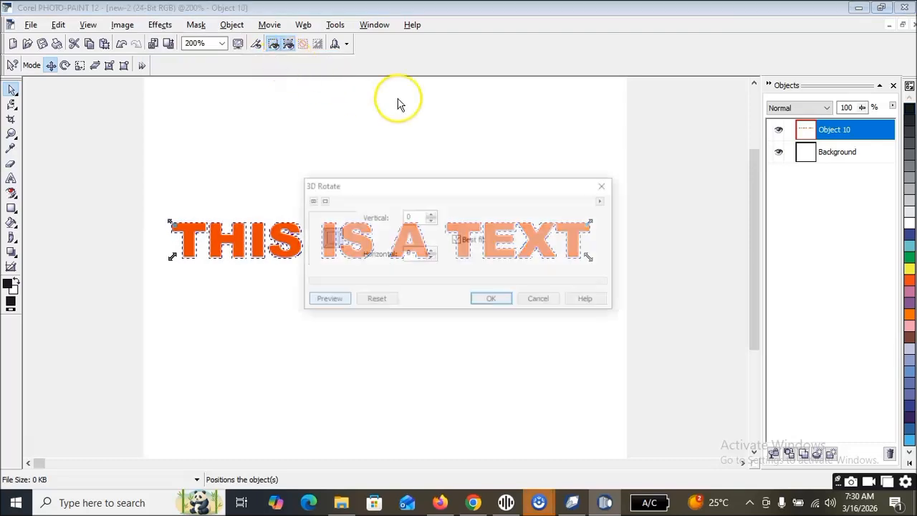
drag(491, 191, 757, 90)
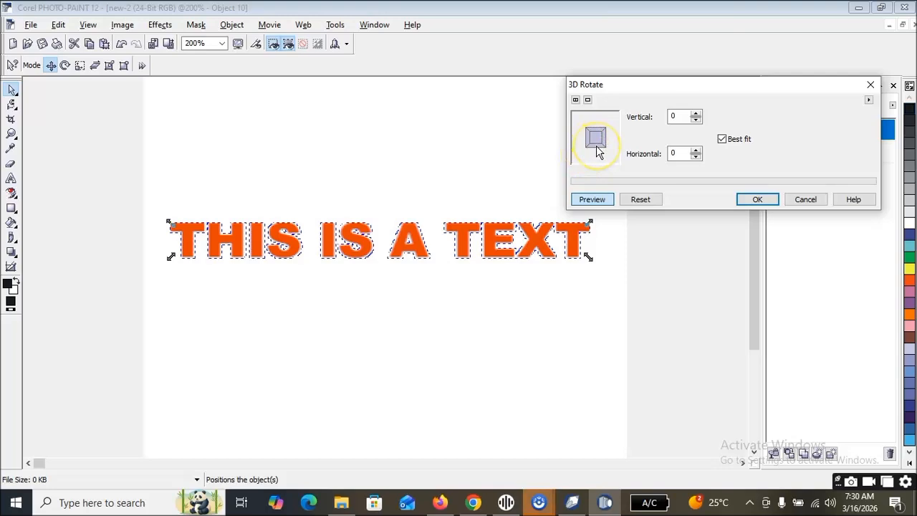
drag(598, 151, 599, 148)
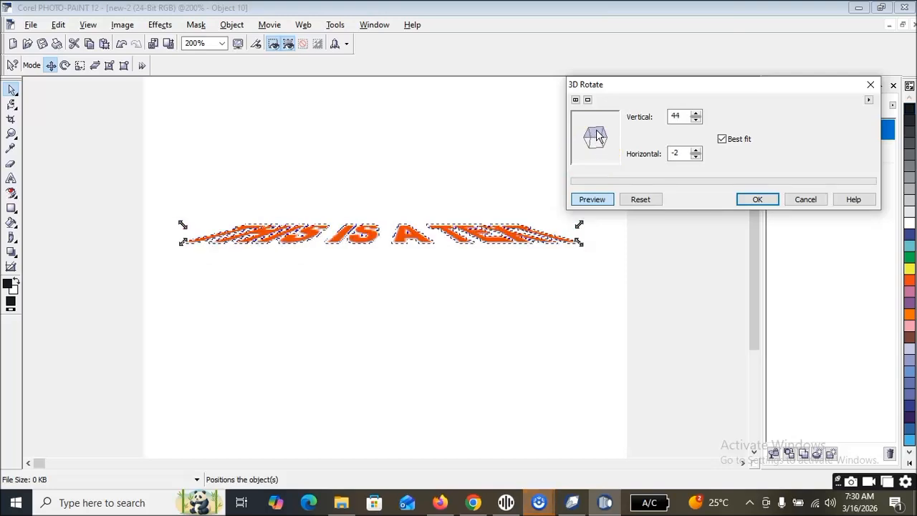
drag(596, 134, 596, 137)
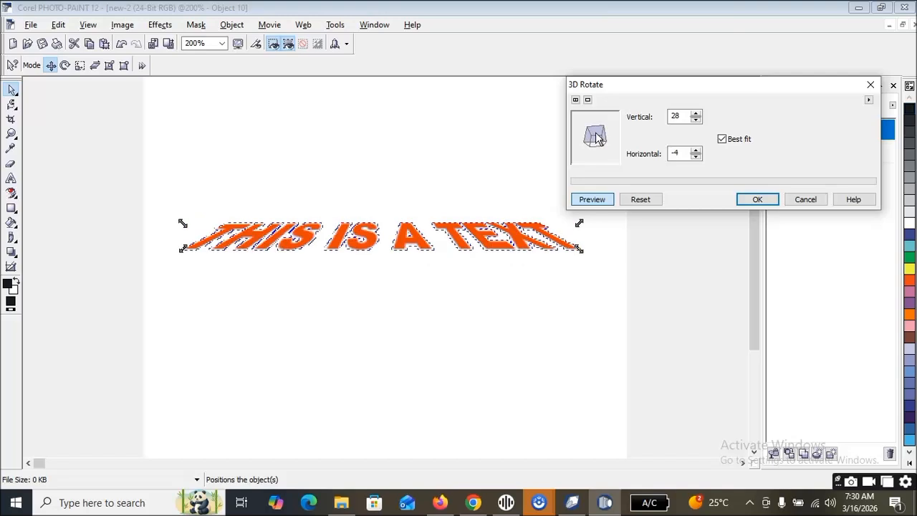
mouse_move(597, 138)
mouse_down()
mouse_move(610, 138)
mouse_move(597, 141)
mouse_up()
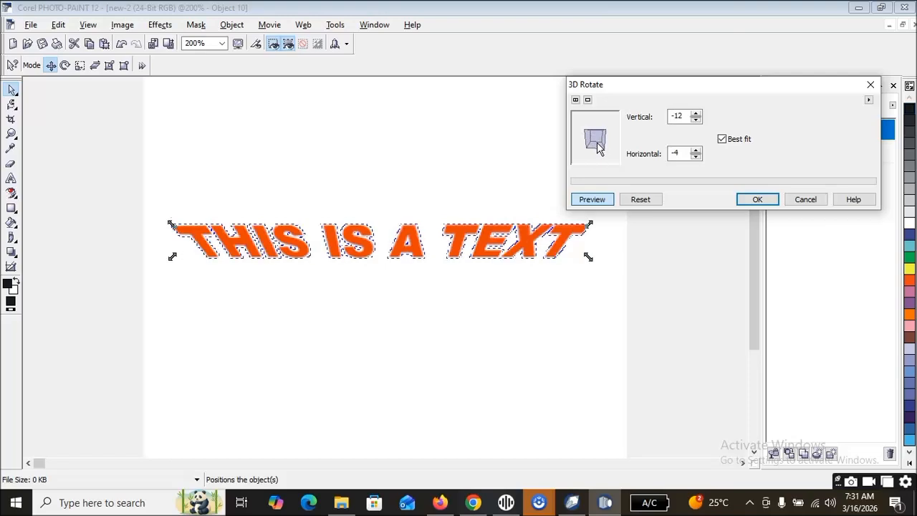
Step: Preview the 3D rotation of the text at -16 vertical and -6 horizontal, and dismiss it without applying
click(589, 199)
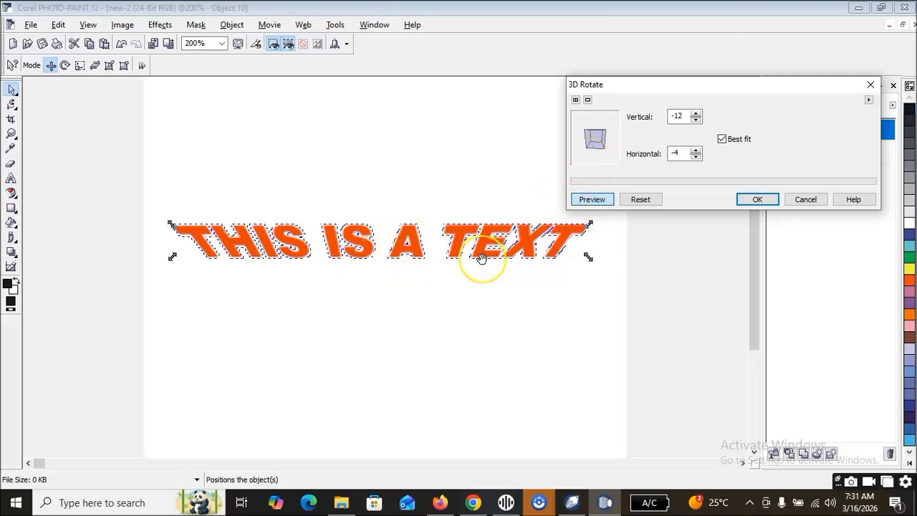
key(ctrl+c)
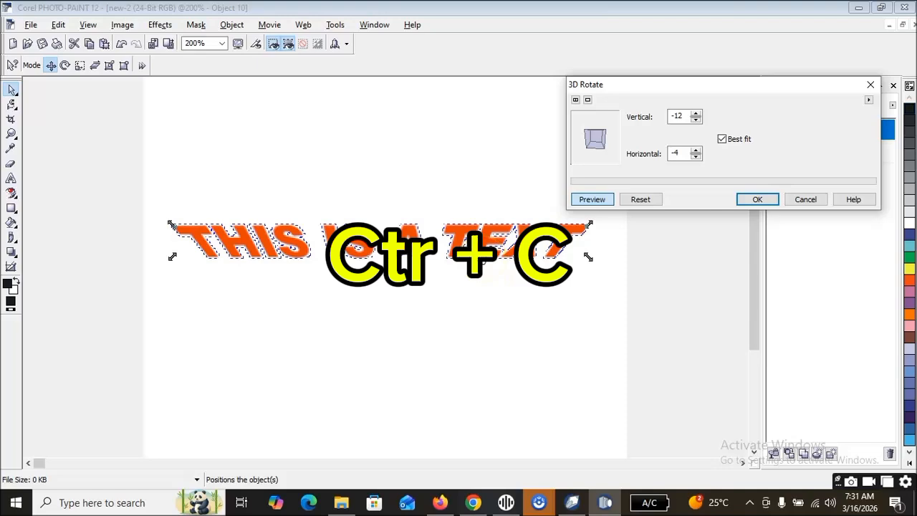
mouse_move(621, 143)
mouse_down()
mouse_move(595, 139)
mouse_move(606, 164)
mouse_move(601, 136)
mouse_move(605, 148)
mouse_up()
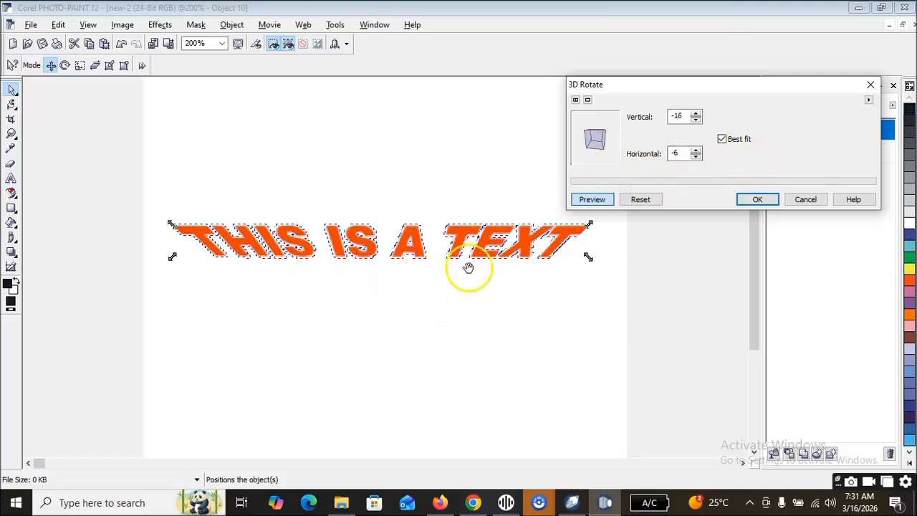
click(872, 86)
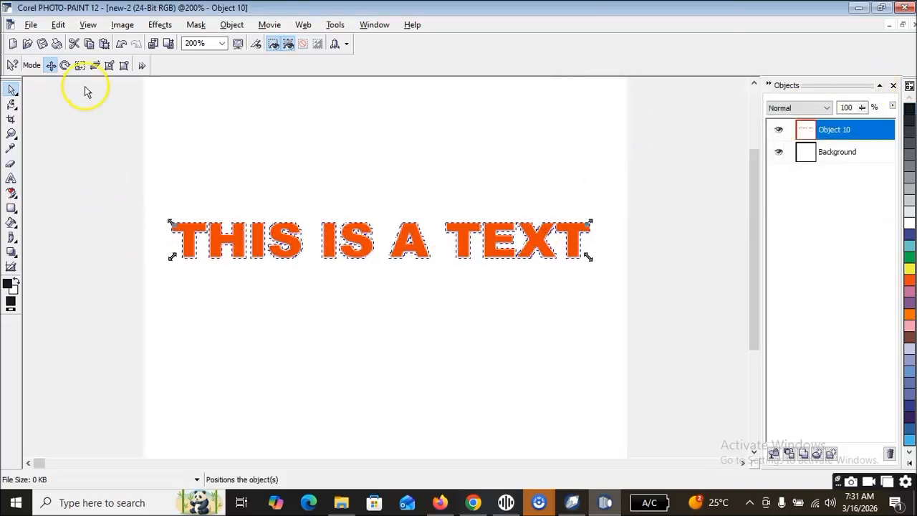
Step: Open the Cylinder effect for the text in horizontal mode and try percentages of -40 and -10
click(162, 25)
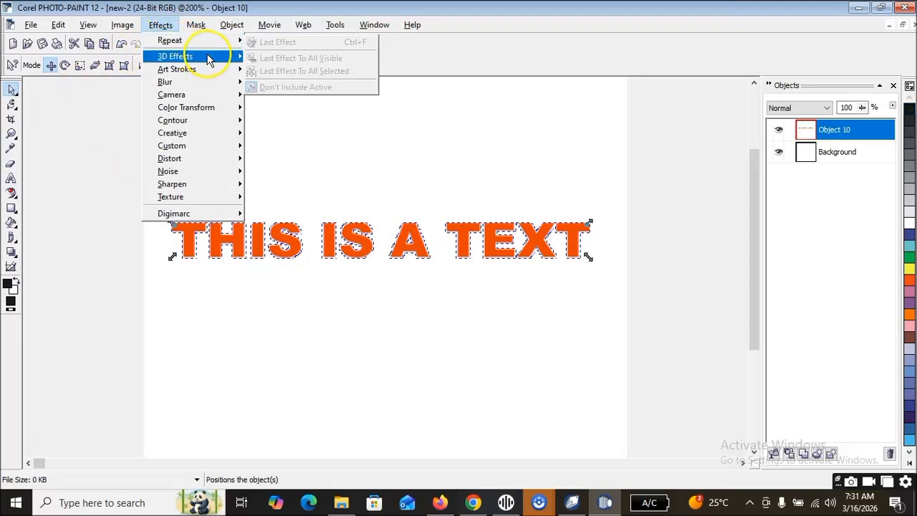
mouse_move(208, 57)
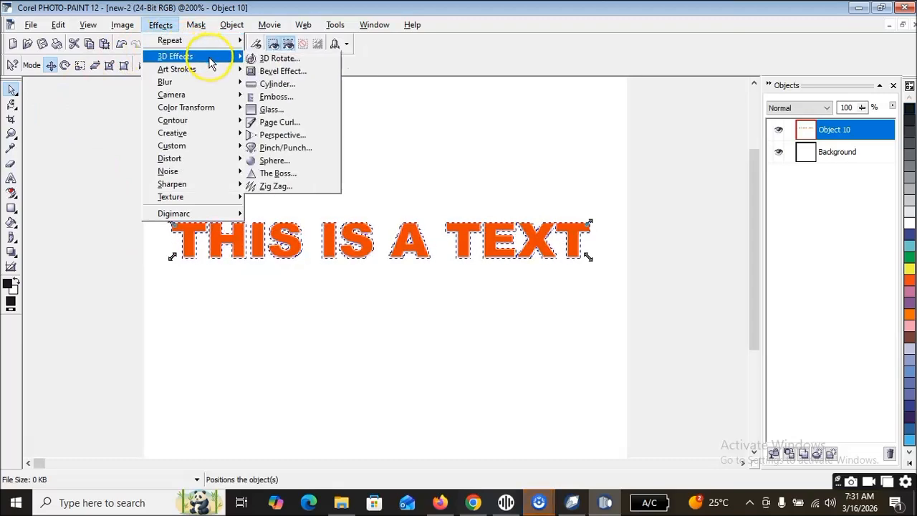
click(280, 84)
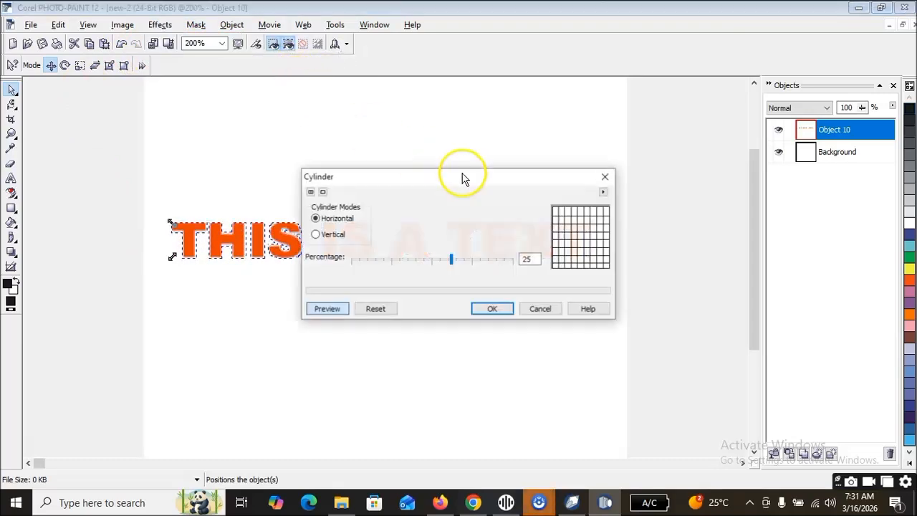
drag(447, 181, 462, 169)
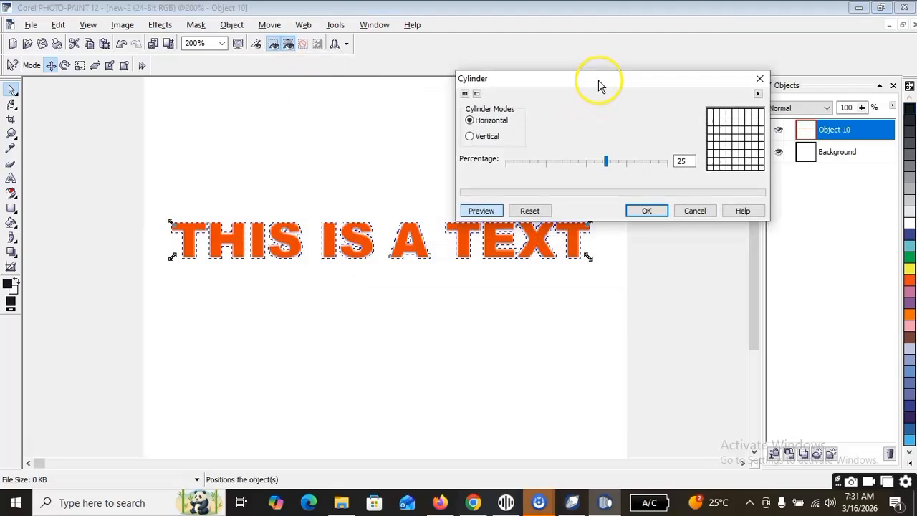
drag(599, 83, 645, 63)
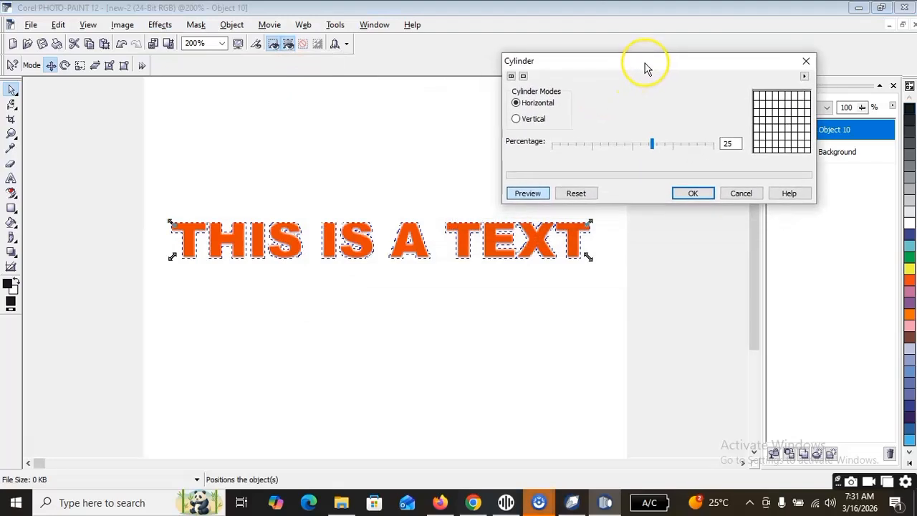
click(601, 144)
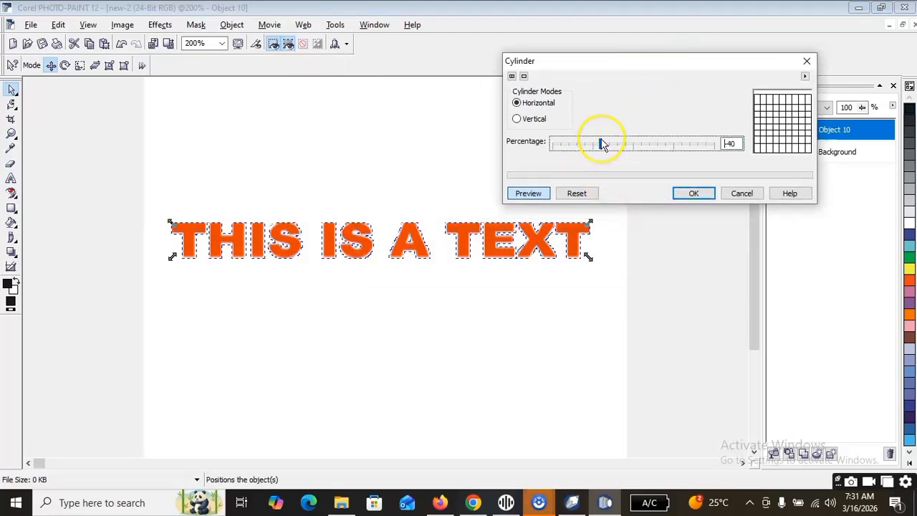
drag(601, 144, 624, 144)
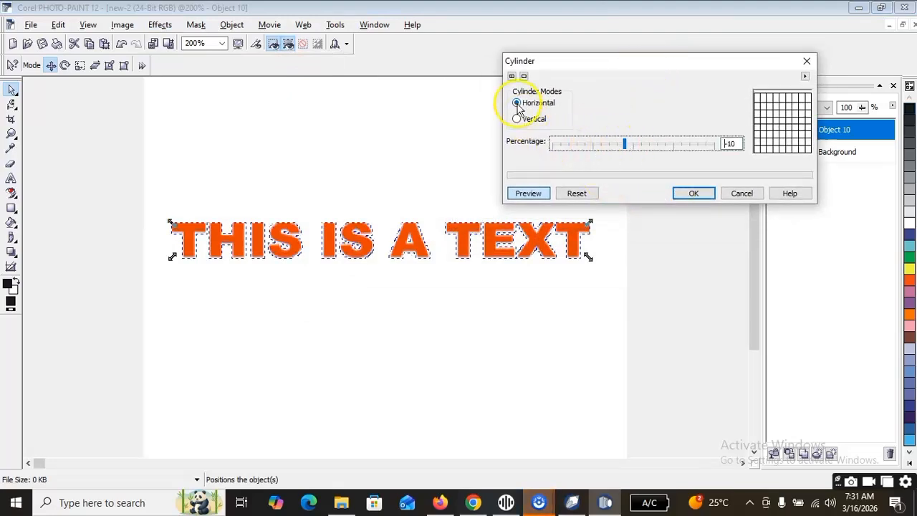
Step: Try stronger Cylinder percentages such as -89, -62 and 24 on the text, ending at 75
click(667, 144)
drag(614, 147, 562, 147)
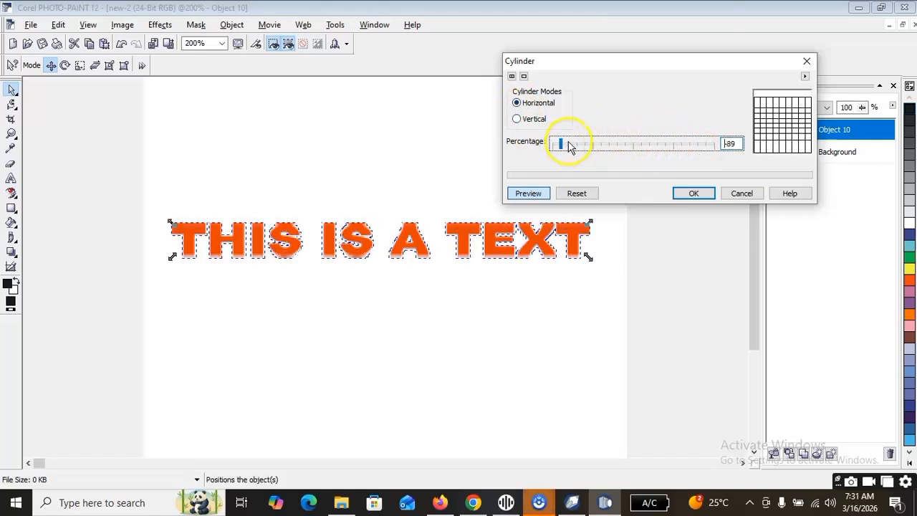
drag(606, 60, 660, 50)
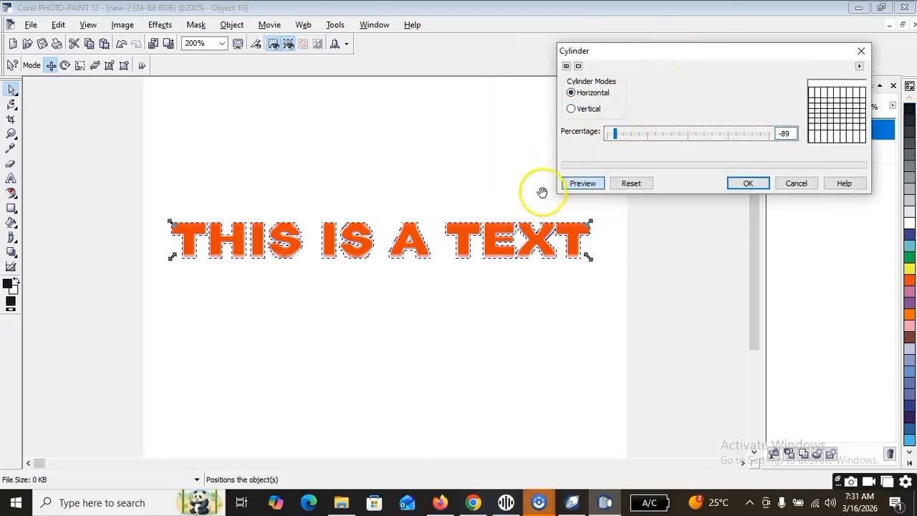
click(637, 134)
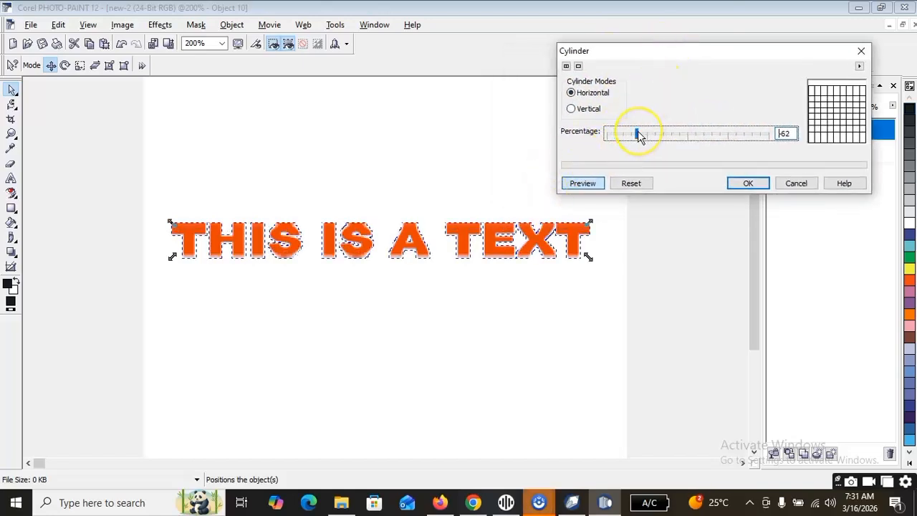
click(681, 135)
click(706, 136)
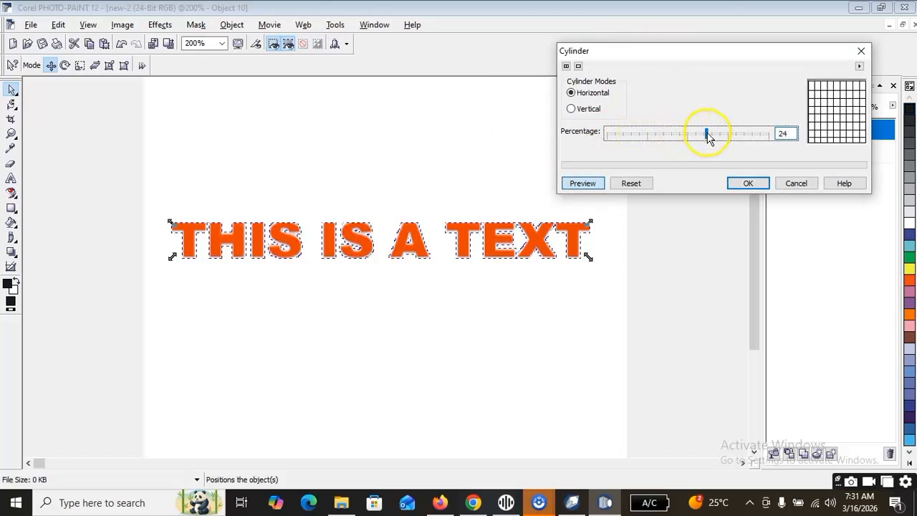
click(748, 136)
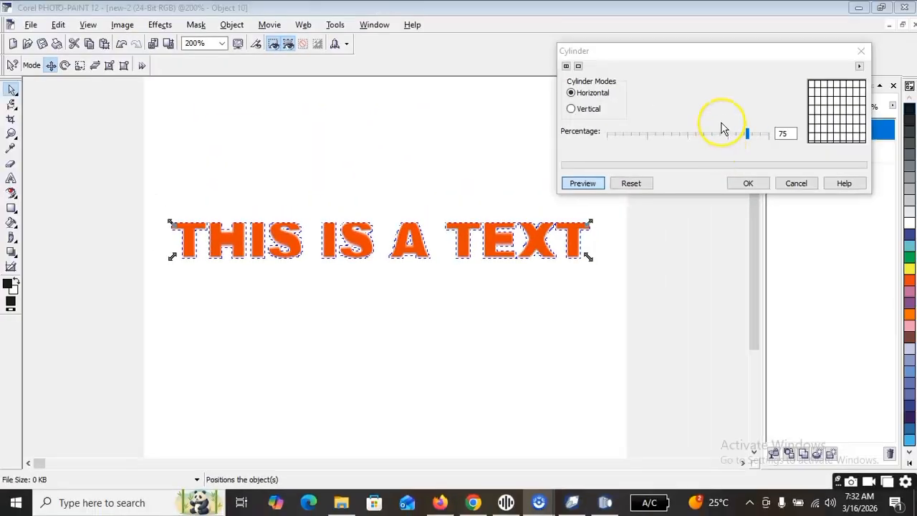
Step: Preview Cylinder on the text at -73 horizontally and at -73, -1 and -93 vertically, and dismiss it without applying
click(732, 136)
drag(732, 136, 630, 139)
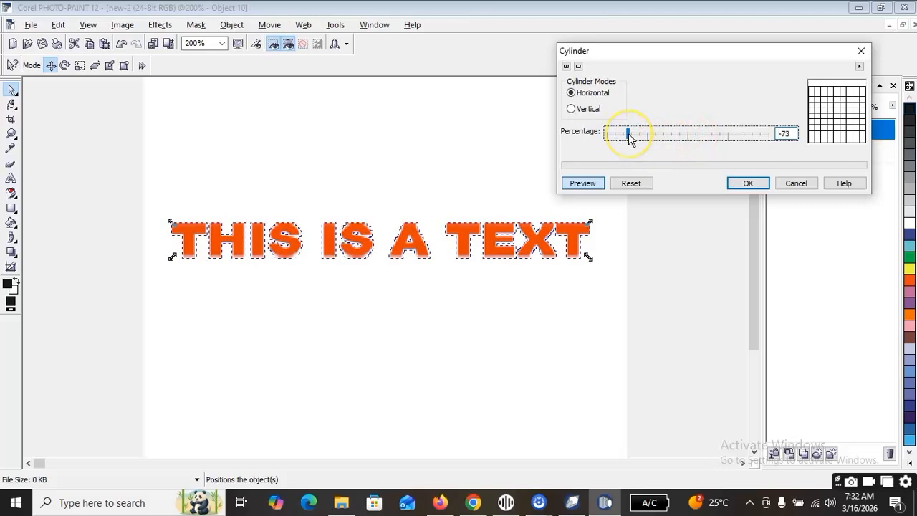
click(571, 110)
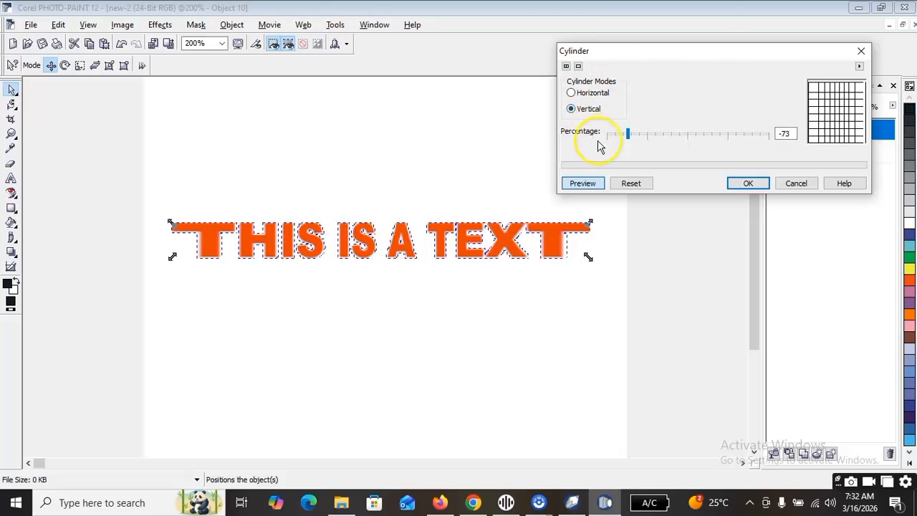
click(650, 135)
click(686, 136)
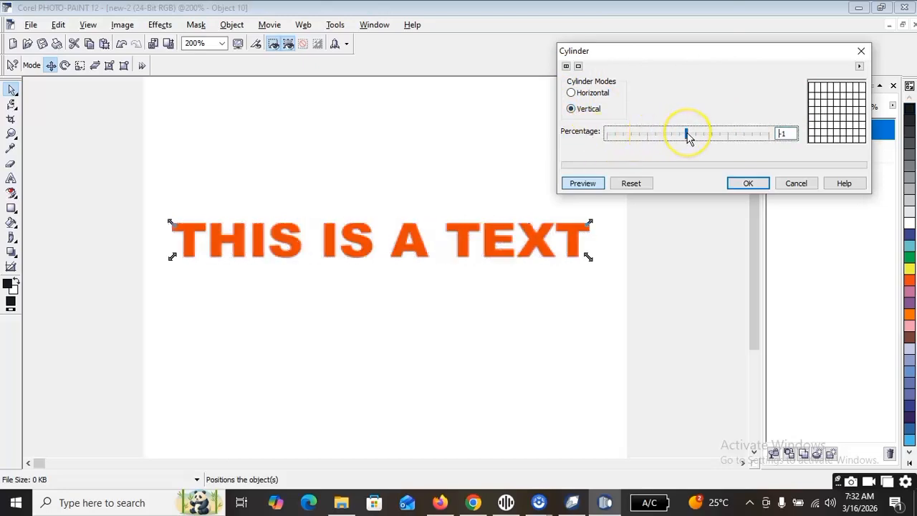
drag(642, 141, 605, 137)
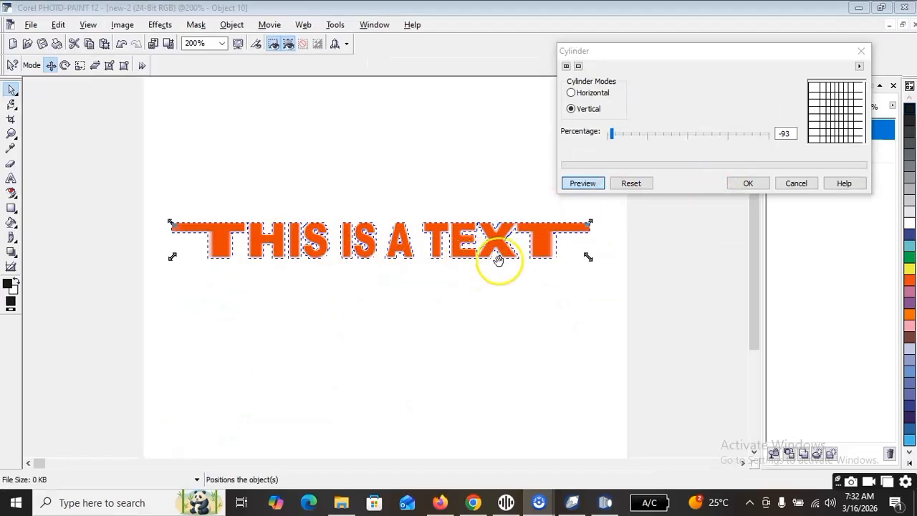
click(861, 51)
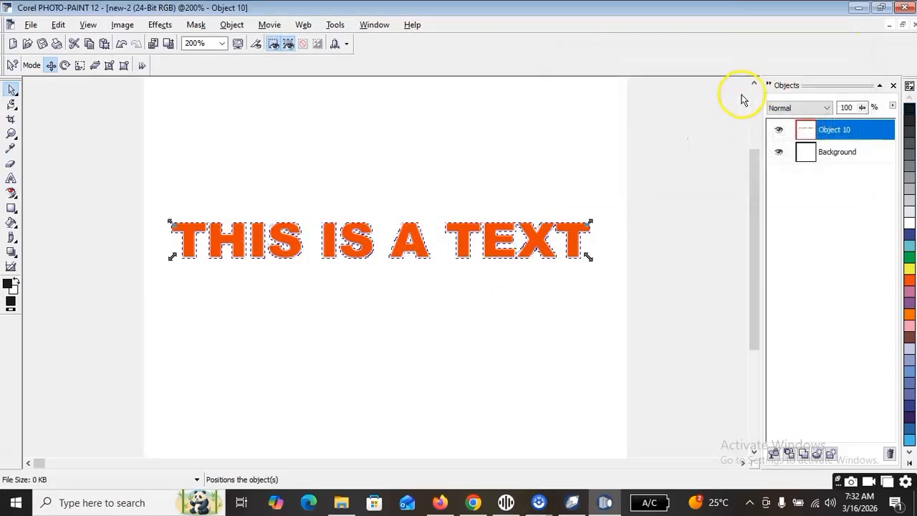
Step: Try the Bevel Effect and Glass 3D effects on the text object, dismissing each warning
click(159, 26)
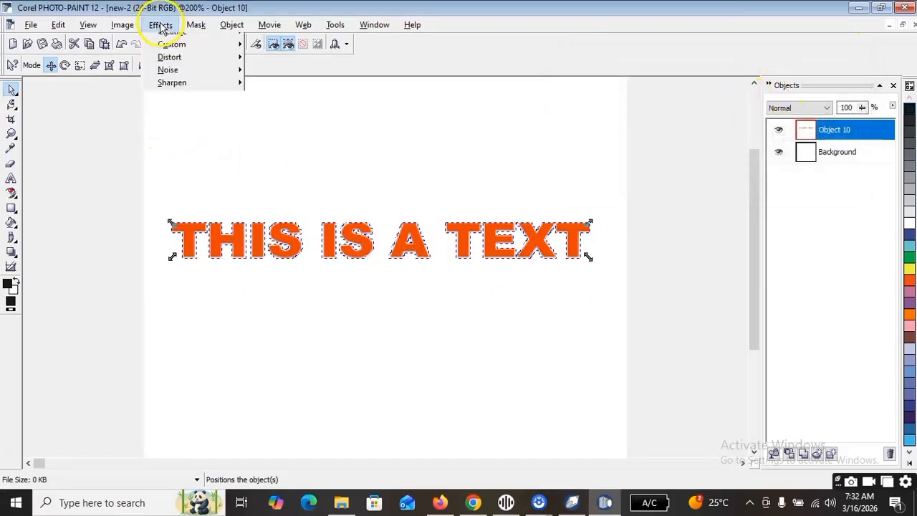
mouse_move(208, 56)
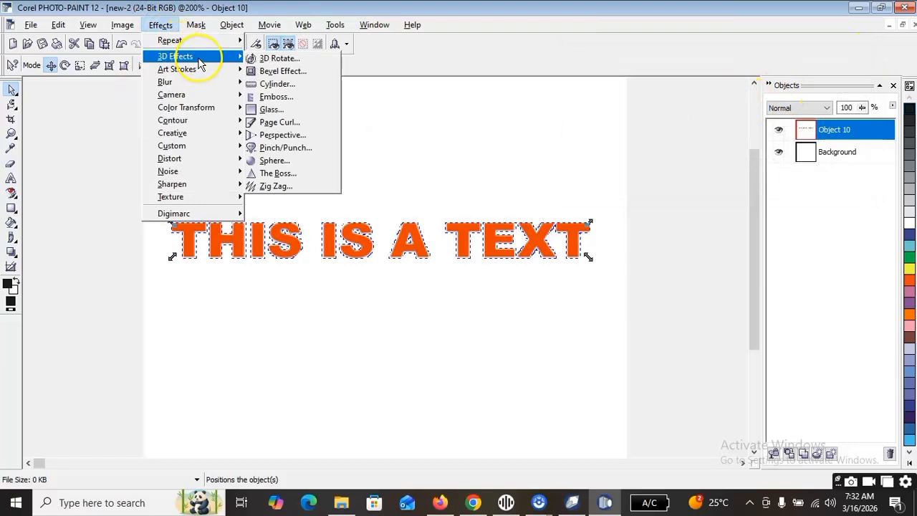
click(290, 72)
click(511, 228)
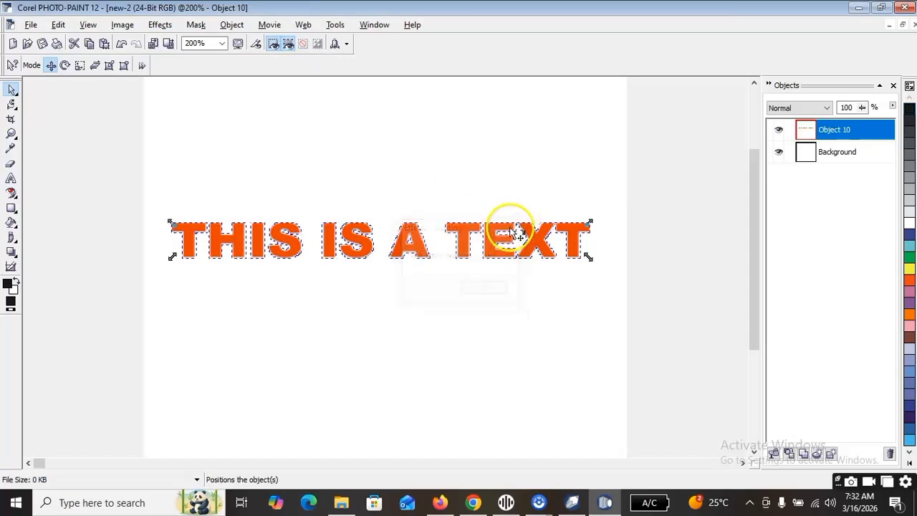
click(160, 25)
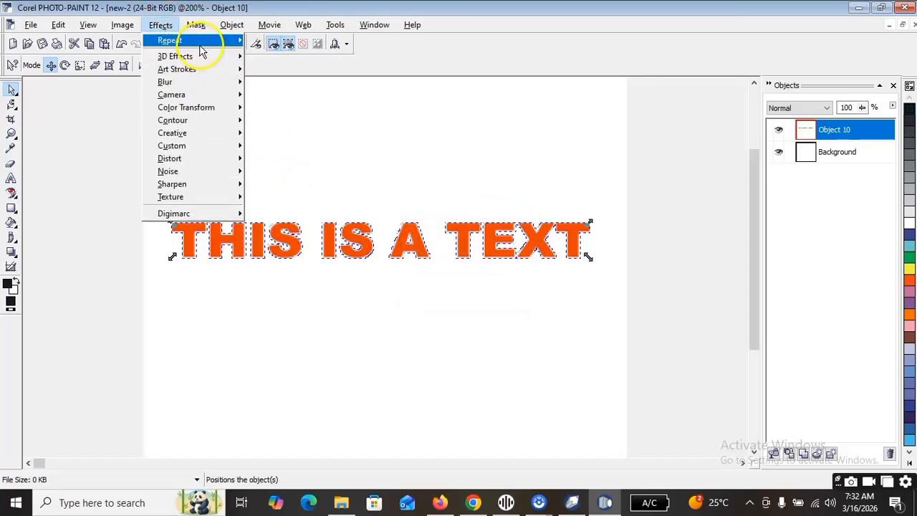
mouse_move(225, 57)
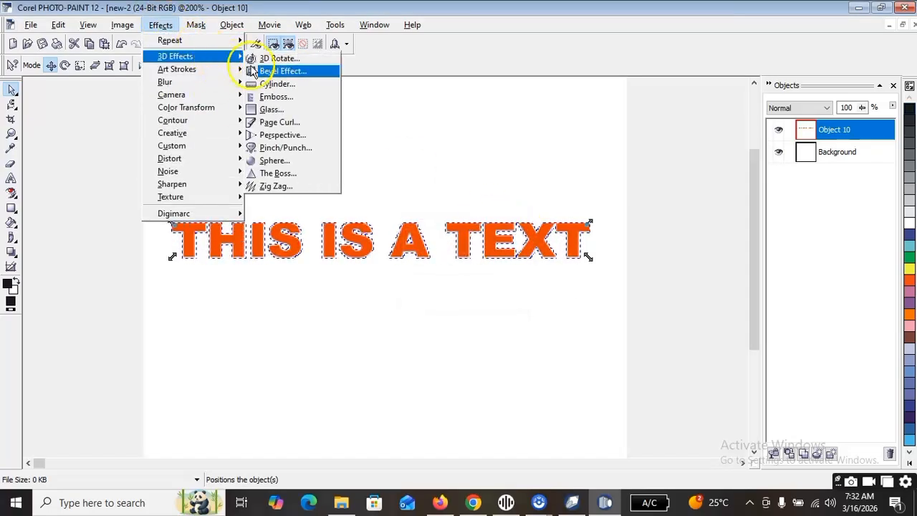
click(295, 111)
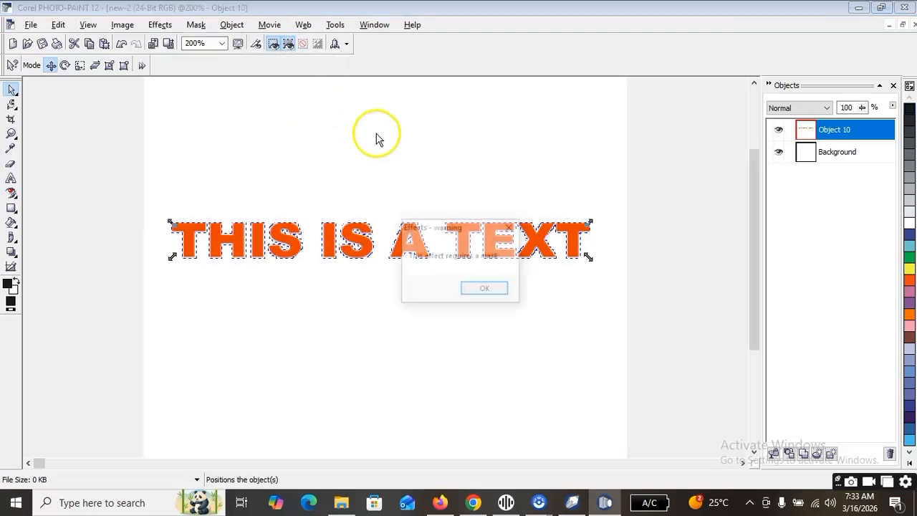
click(511, 229)
Step: Open the Emboss effect for the text, move its dialog clear of the text, and preview a depth of 4
click(161, 24)
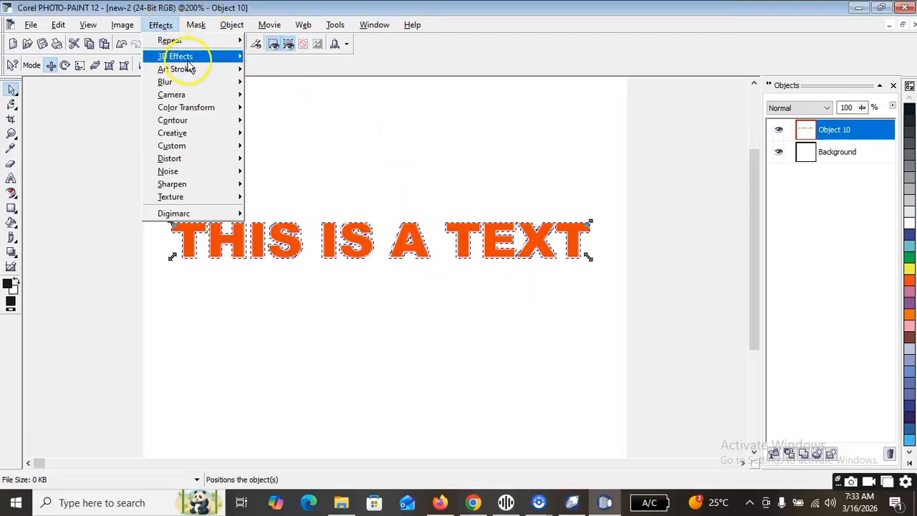
mouse_move(205, 57)
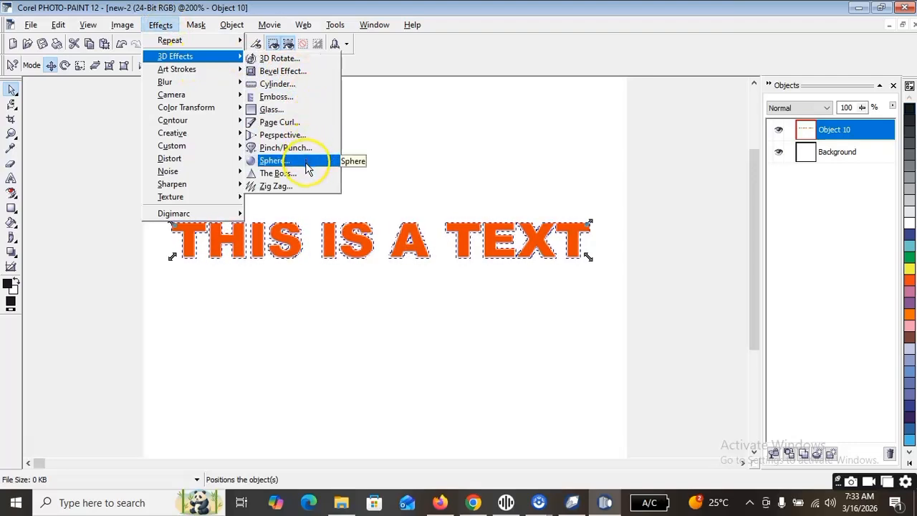
click(292, 97)
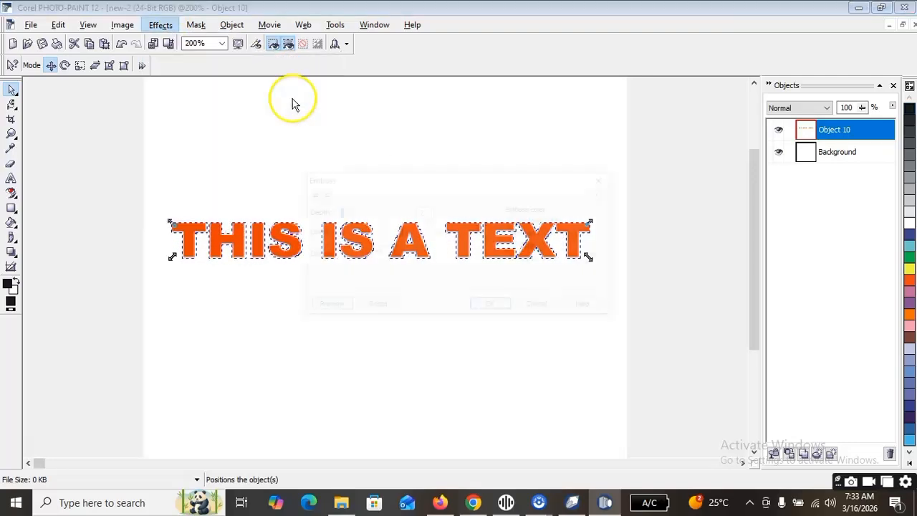
drag(454, 188, 715, 81)
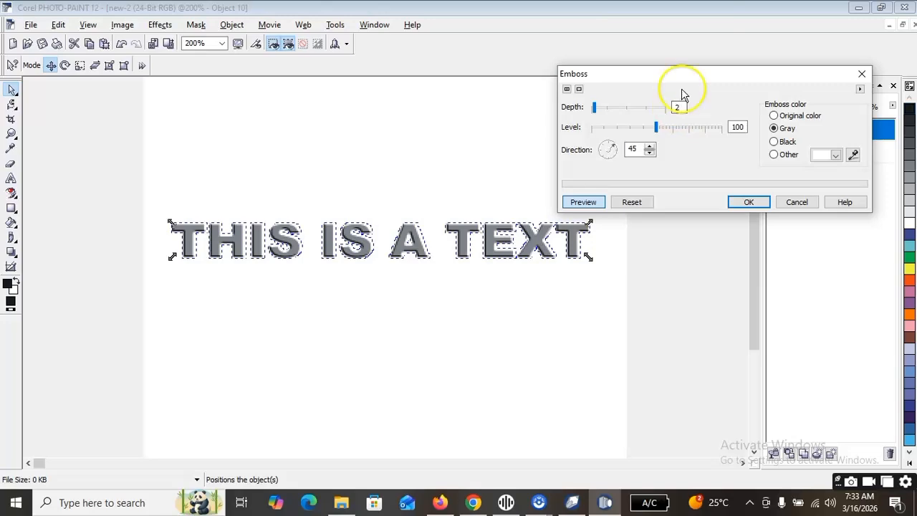
click(621, 107)
mouse_move(613, 113)
mouse_down()
mouse_move(614, 103)
mouse_move(602, 106)
mouse_up()
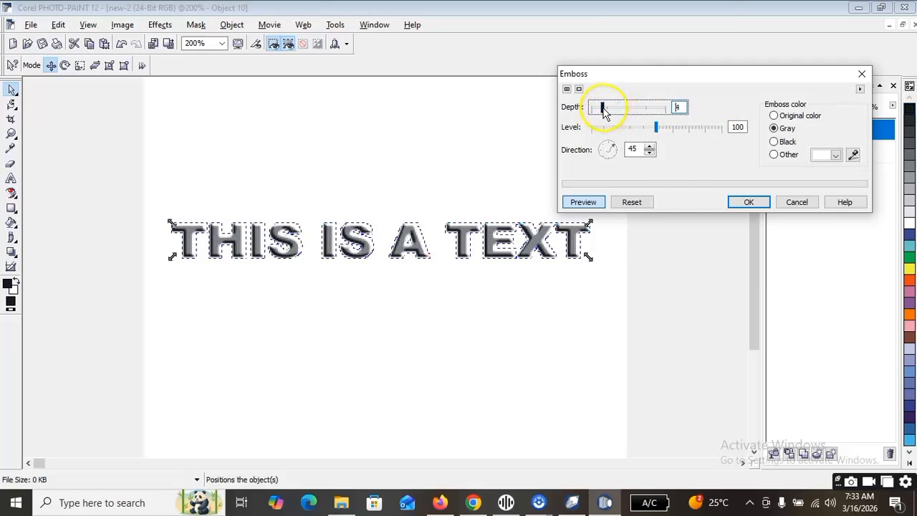
Step: Try pink, dark purple and dark teal as custom emboss colors for the text
click(822, 159)
click(829, 192)
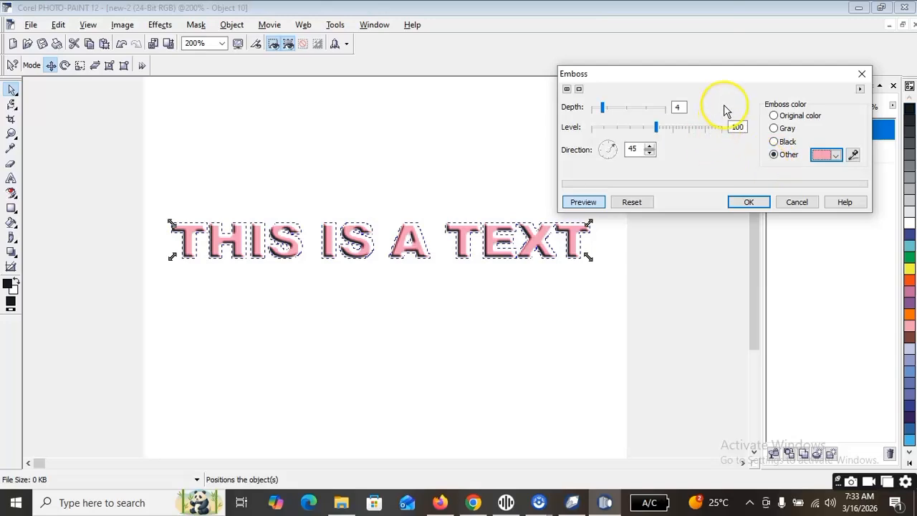
drag(732, 83, 732, 61)
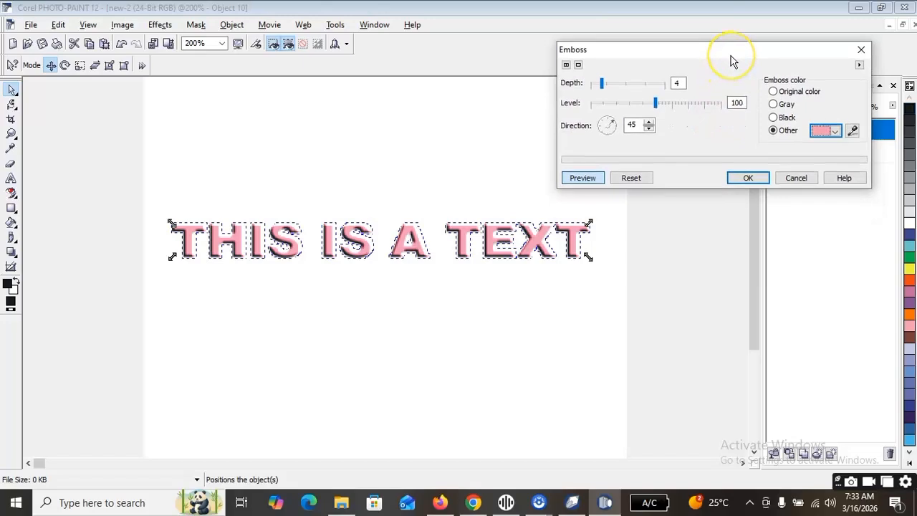
click(831, 131)
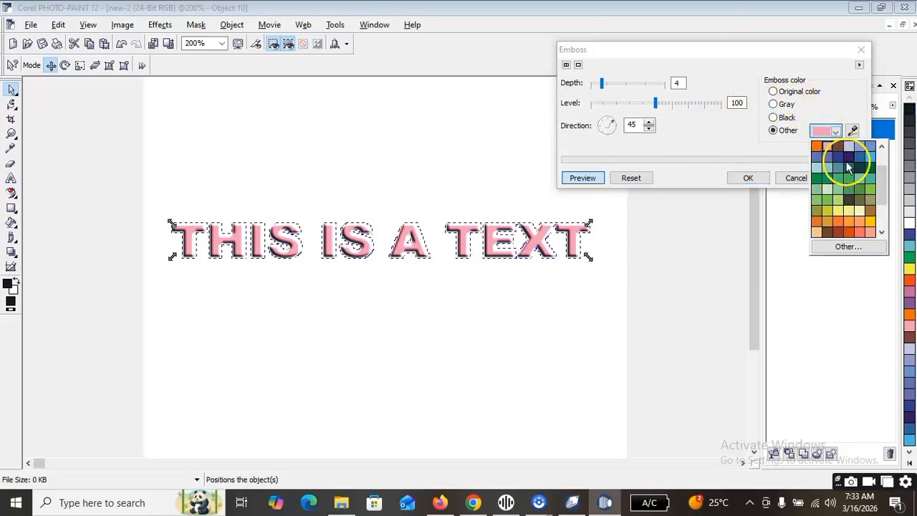
click(847, 160)
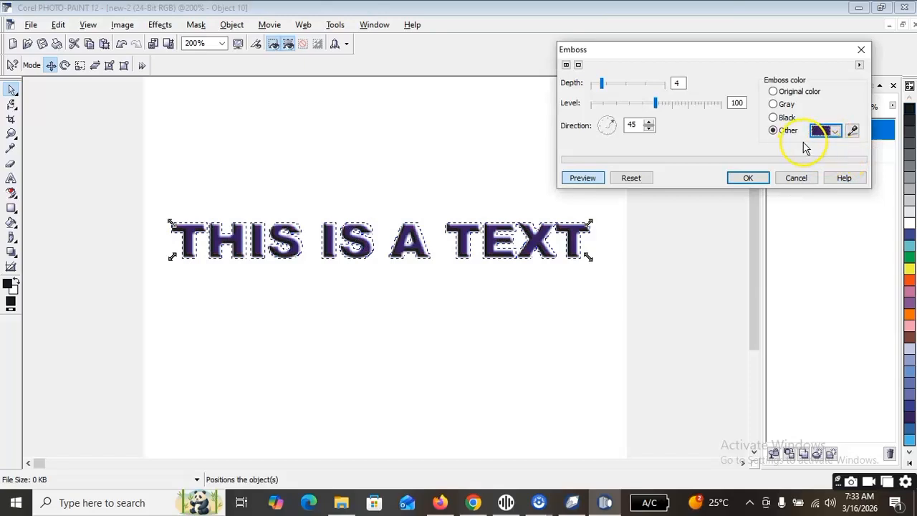
click(833, 132)
click(859, 159)
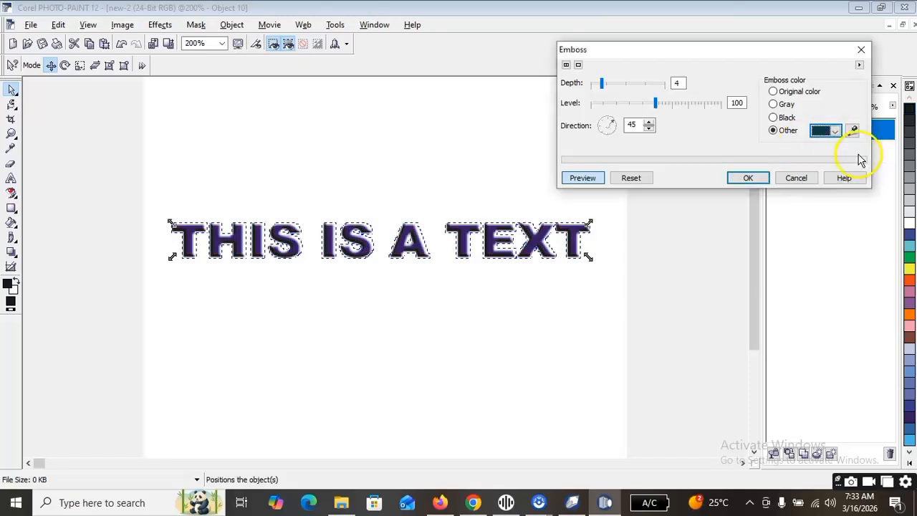
Step: Try emboss levels of 46, 17 and 71 with depths of 8 and 5 on the text
click(695, 104)
drag(651, 106, 615, 107)
click(616, 84)
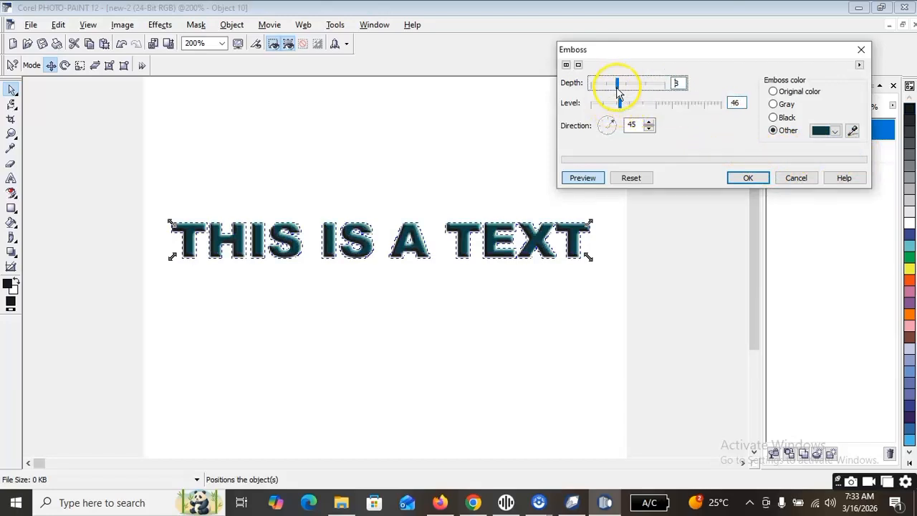
click(604, 104)
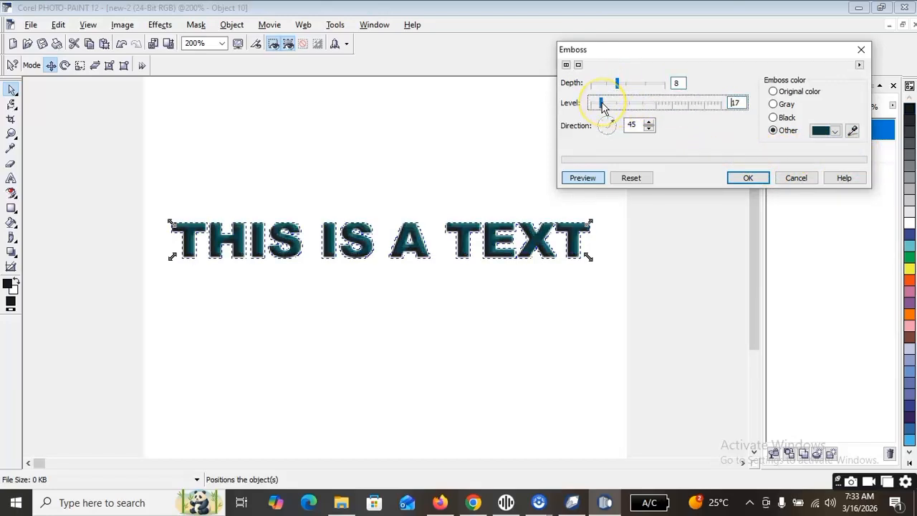
click(609, 86)
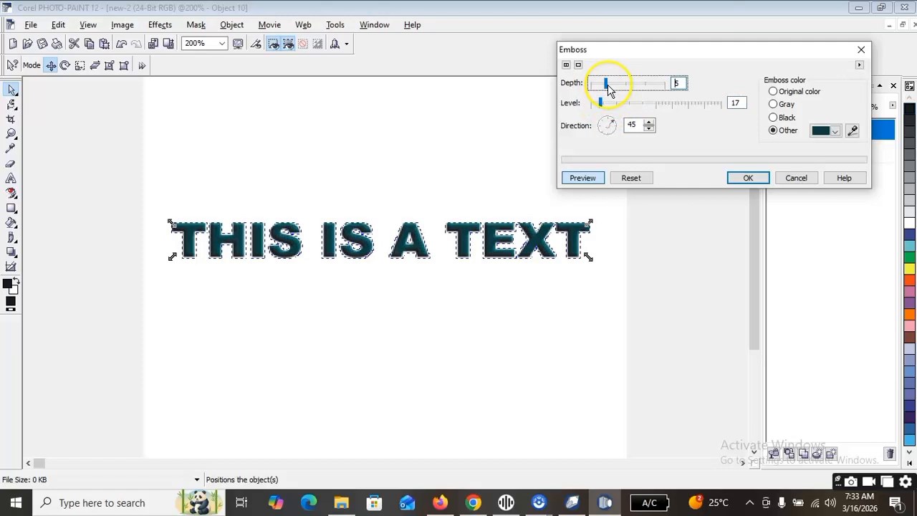
key(Tab)
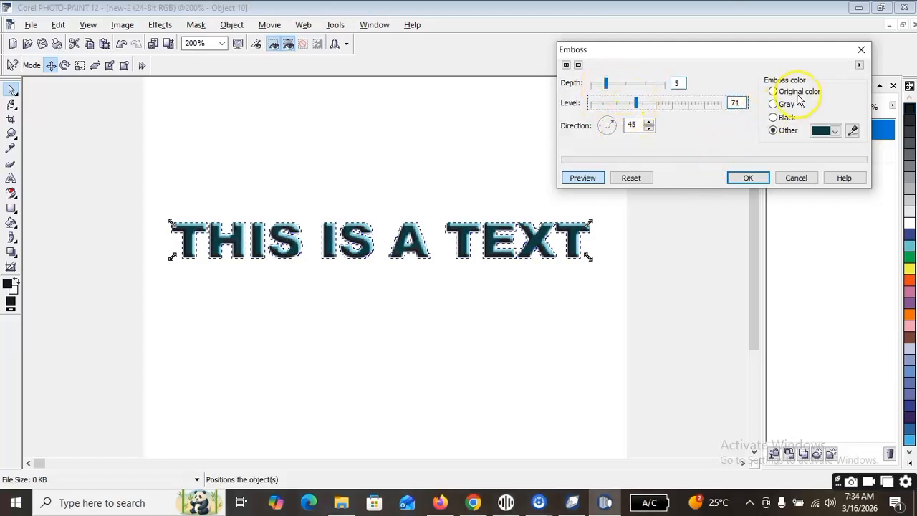
Step: Preview the black, gray and original emboss colors on the text, and dismiss Emboss without applying
click(773, 118)
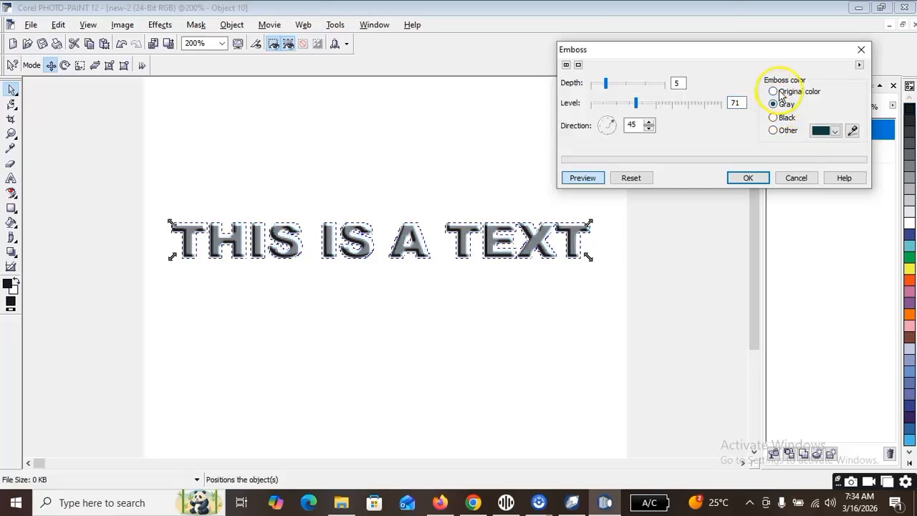
click(778, 93)
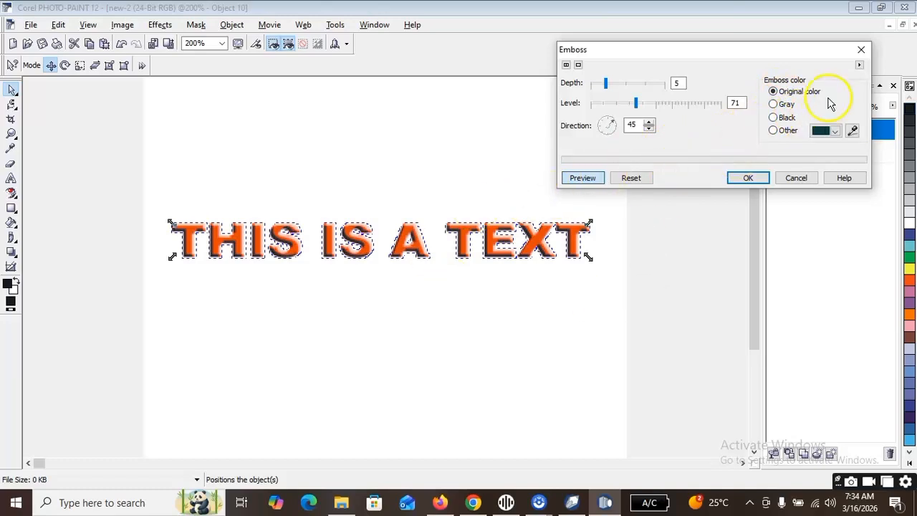
click(861, 51)
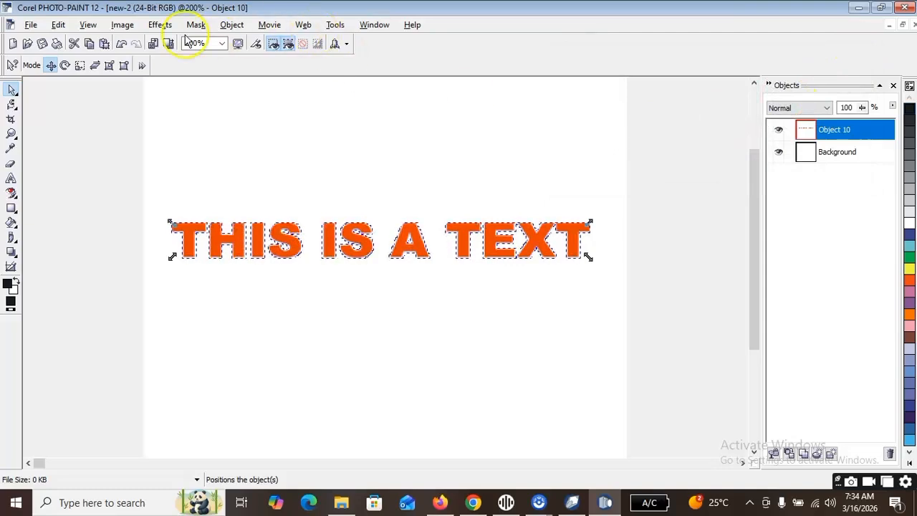
Step: Preview the Dabble art stroke on the text with the Default style at size 4, and dismiss it without applying
click(160, 26)
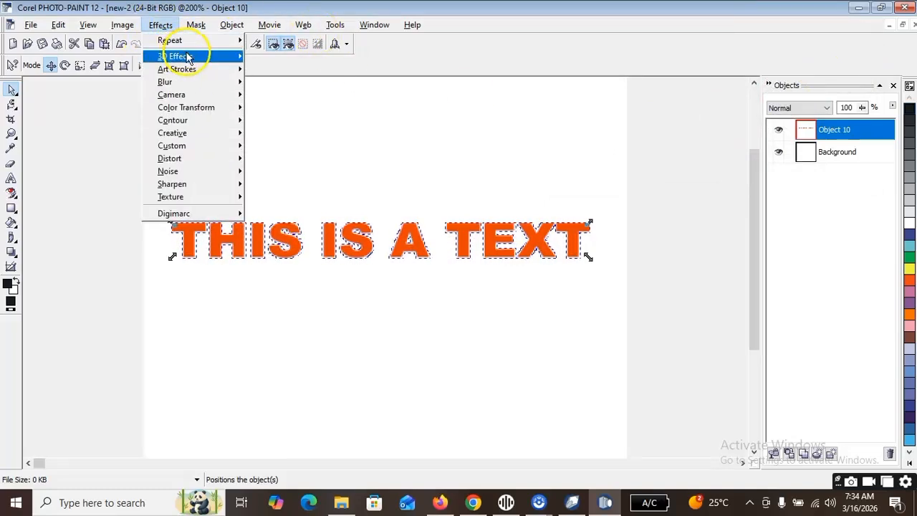
mouse_move(215, 56)
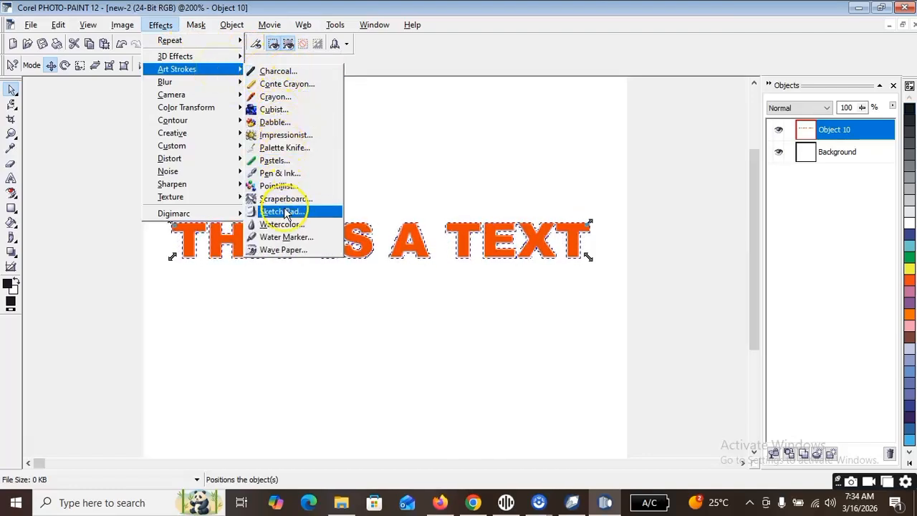
click(290, 122)
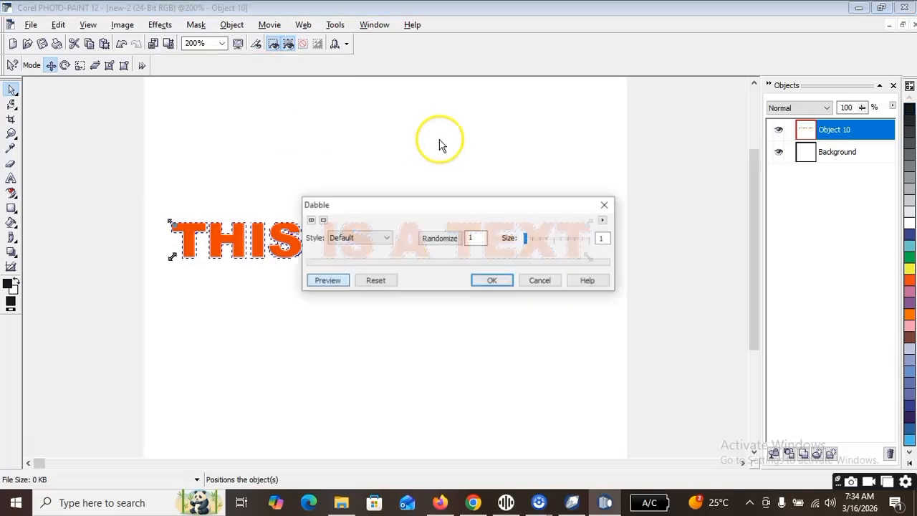
drag(462, 207, 644, 108)
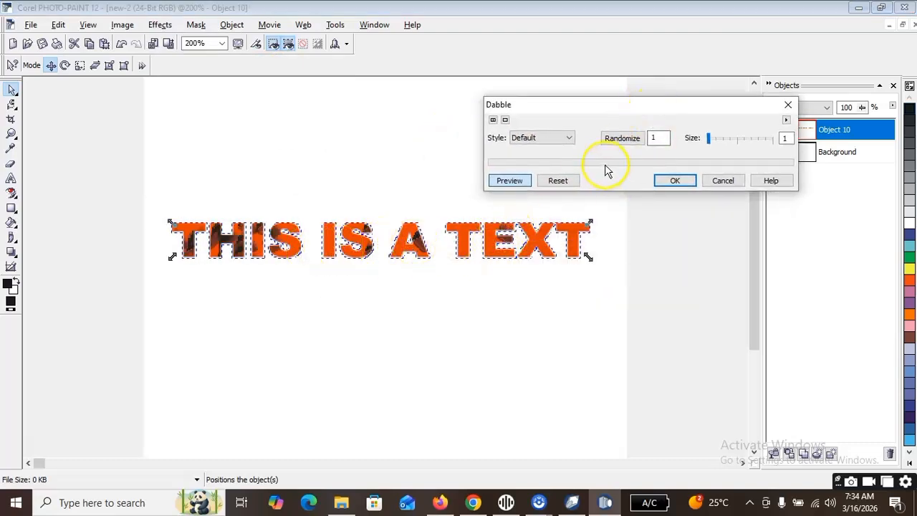
click(732, 139)
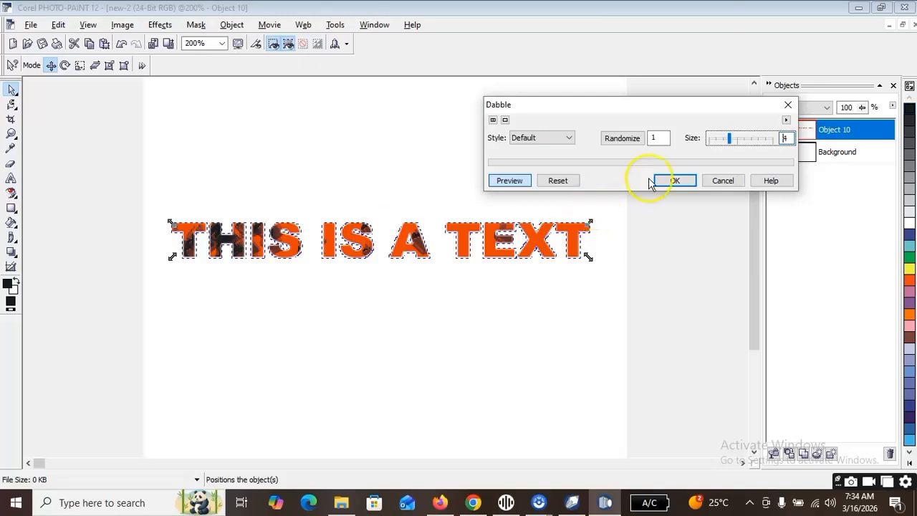
click(788, 106)
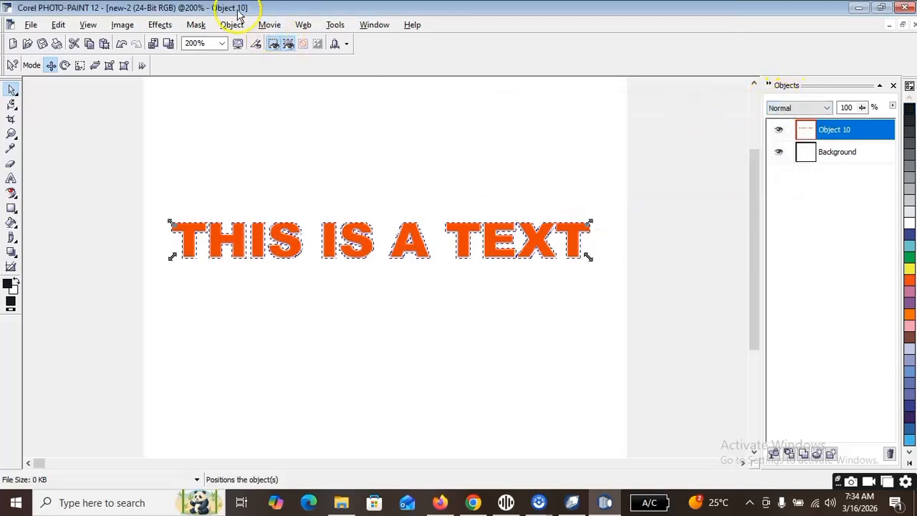
Step: Preview the Frame creative effect on the text with the Square_1.cpt frame, and dismiss it without applying
click(161, 26)
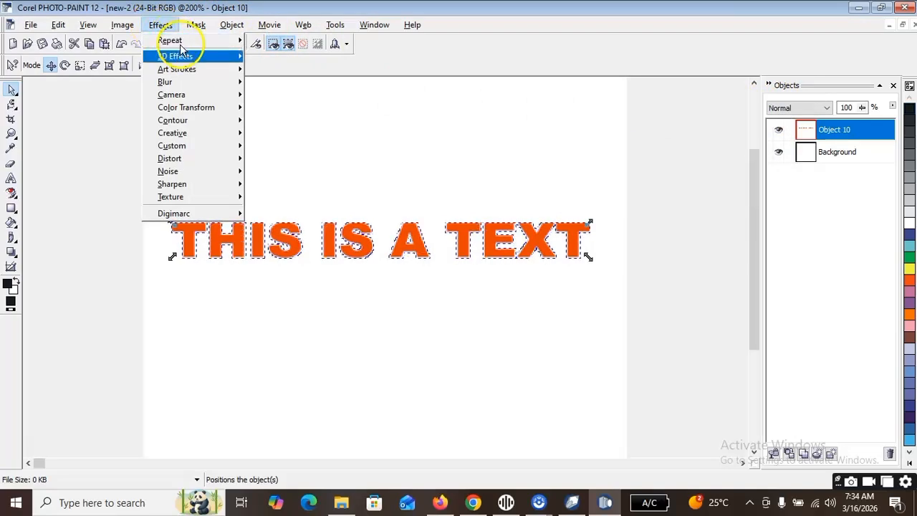
mouse_move(189, 87)
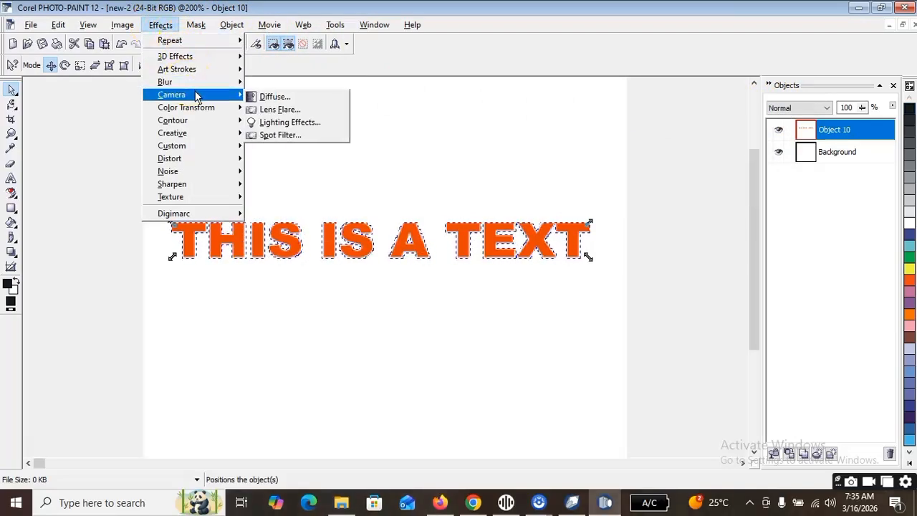
mouse_move(205, 108)
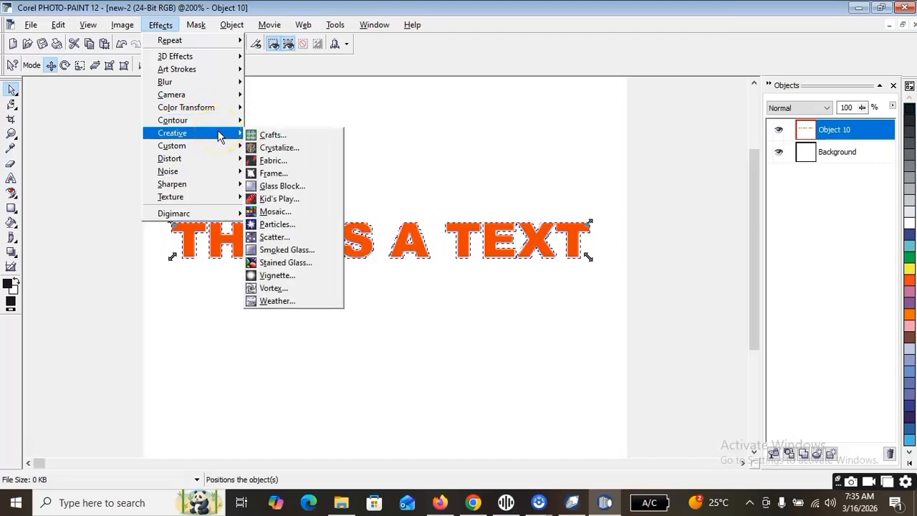
click(283, 173)
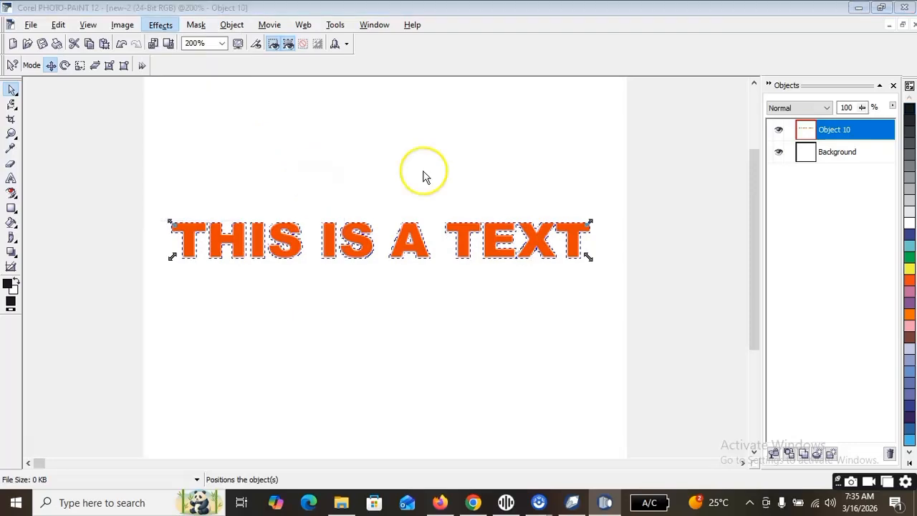
drag(466, 159, 653, 113)
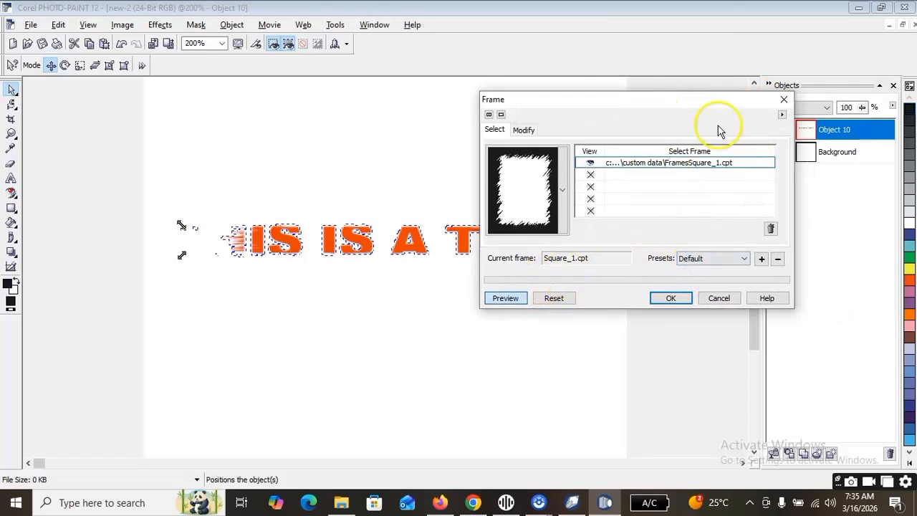
click(783, 99)
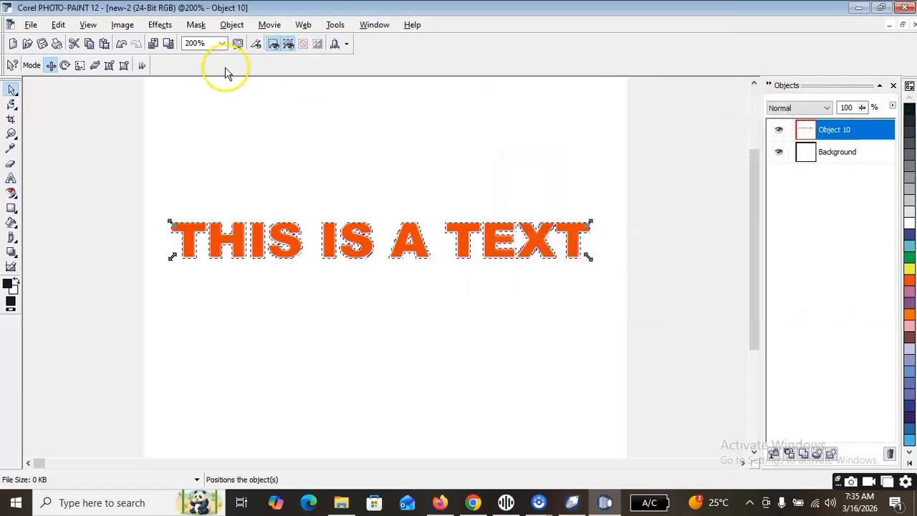
Step: Try the 3-D Stereo Noise effect on the text at depths of 2 and 1, and dismiss it without applying
click(164, 25)
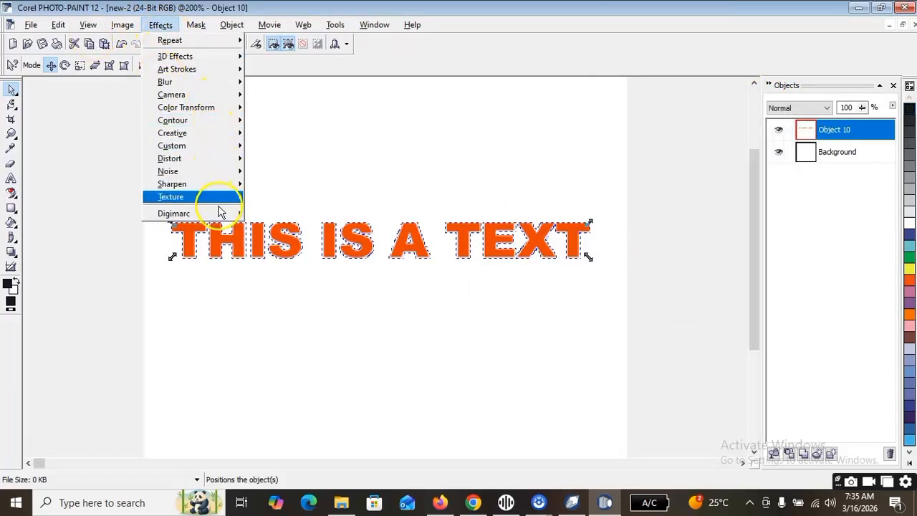
mouse_move(217, 198)
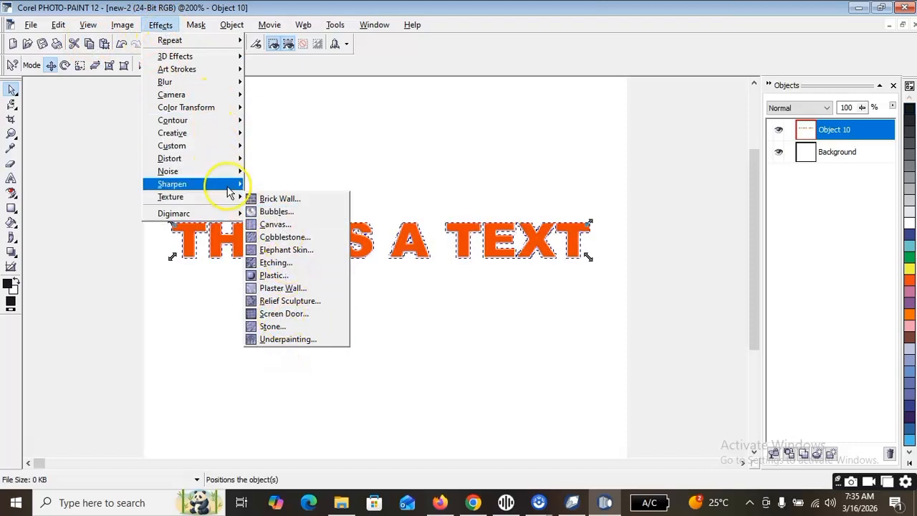
mouse_move(204, 173)
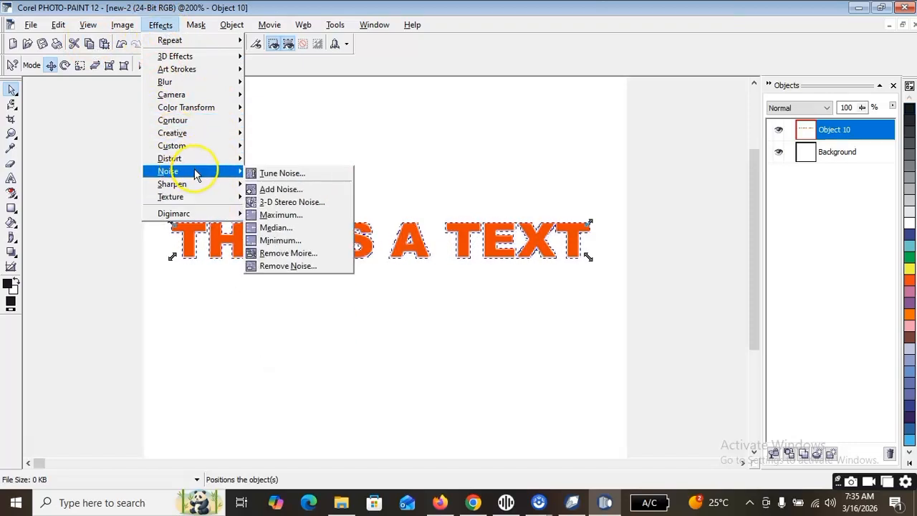
click(295, 204)
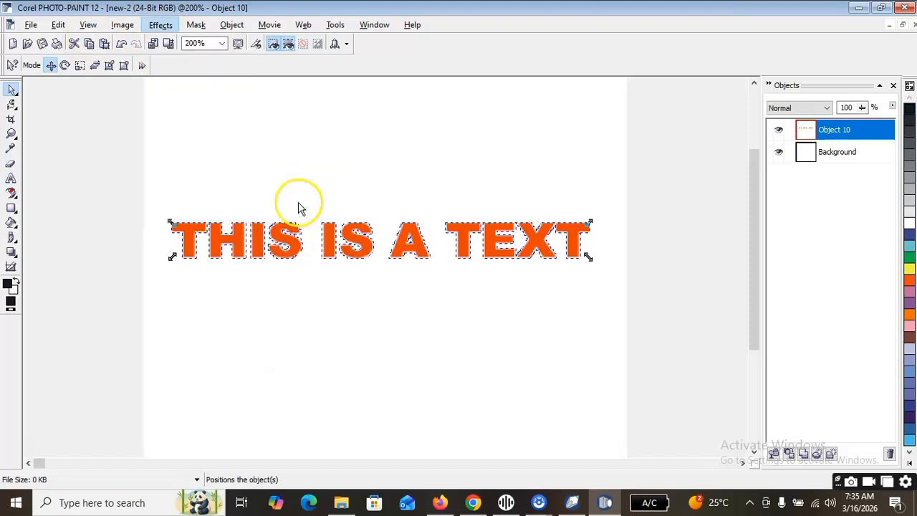
drag(489, 207, 659, 92)
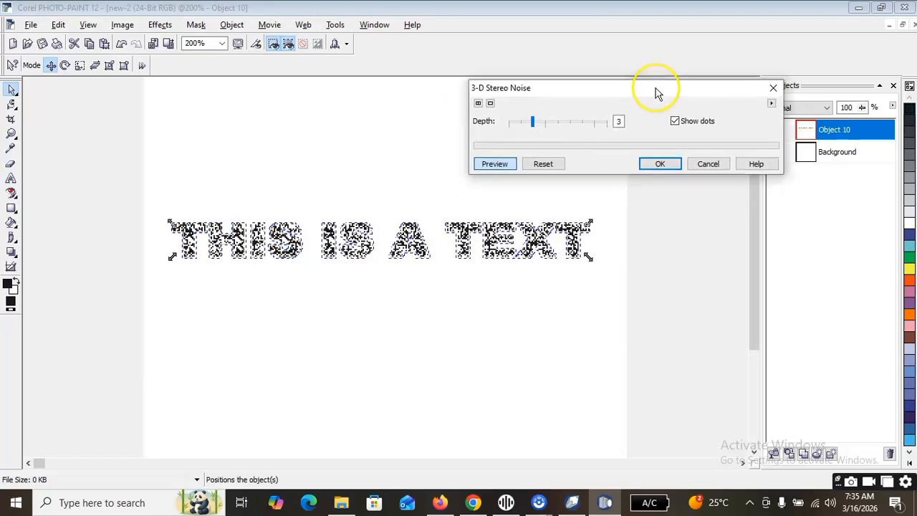
click(560, 123)
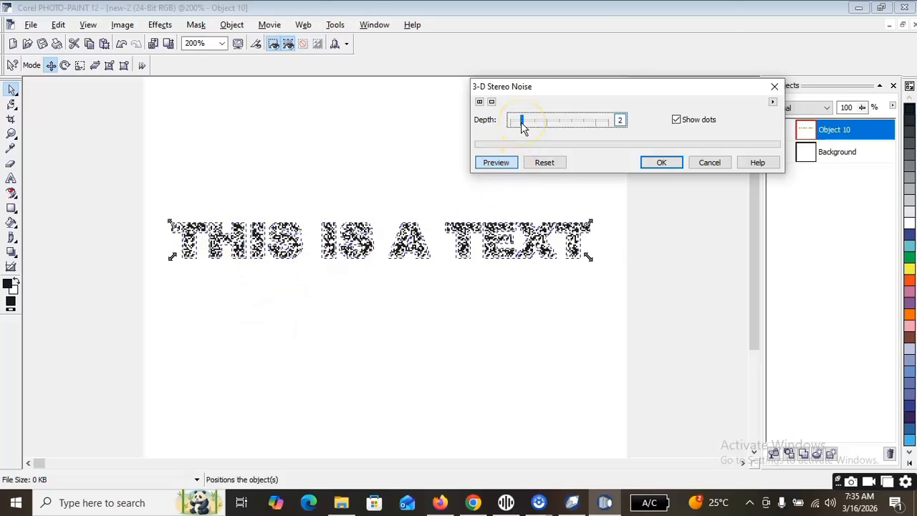
click(517, 119)
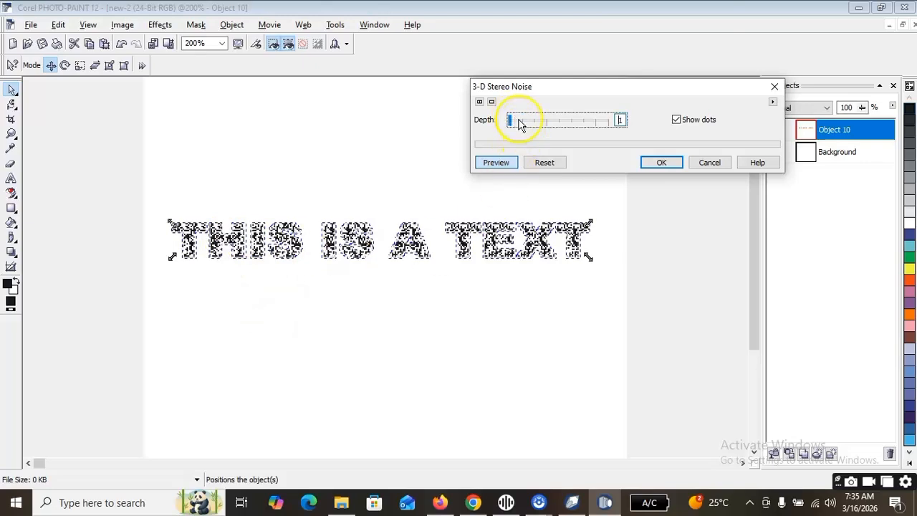
click(773, 88)
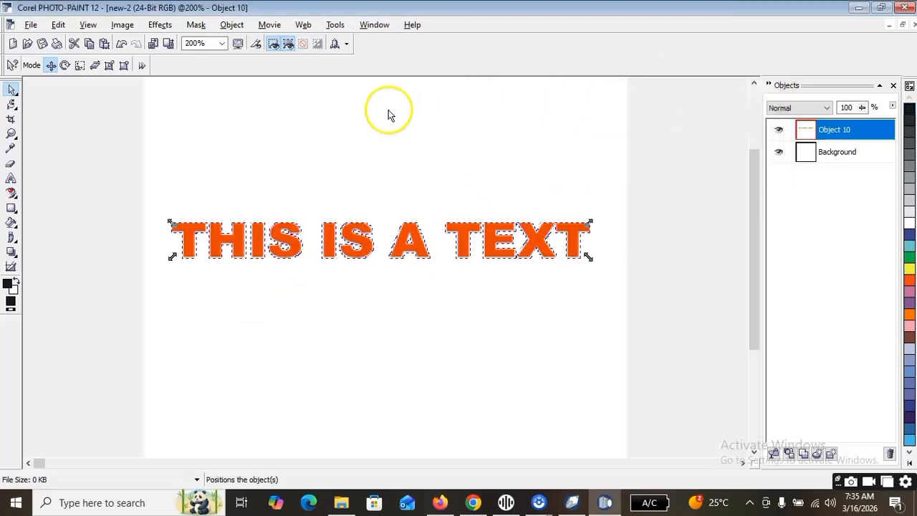
Step: Try the Sphere 3D effect on the text at 71 percent, optimized for quality
click(162, 27)
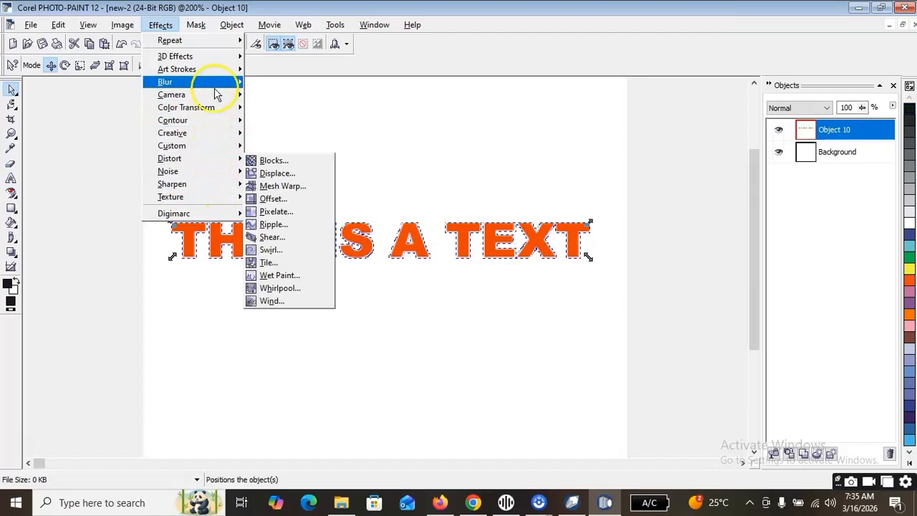
mouse_move(215, 76)
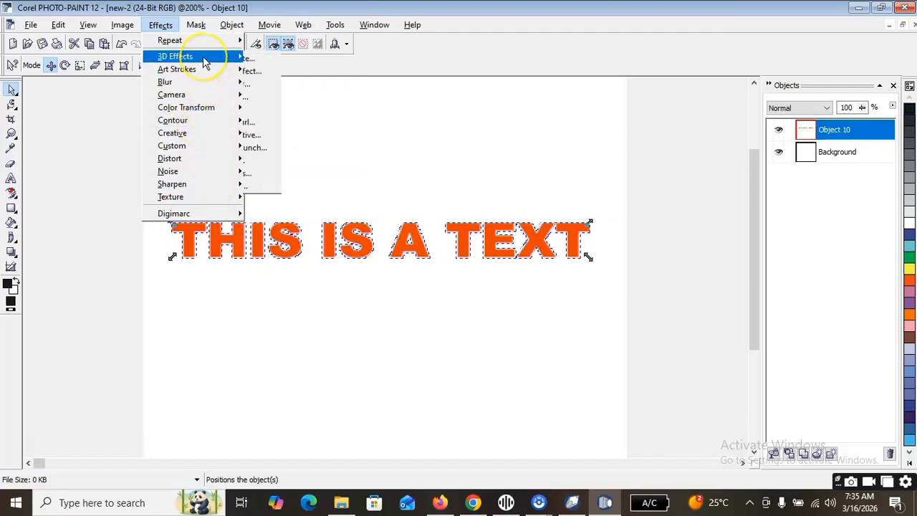
mouse_move(203, 58)
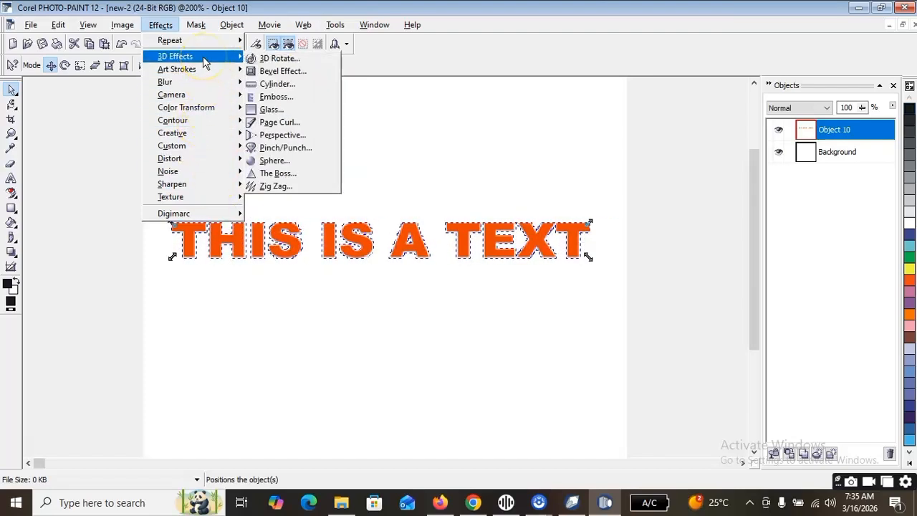
click(278, 163)
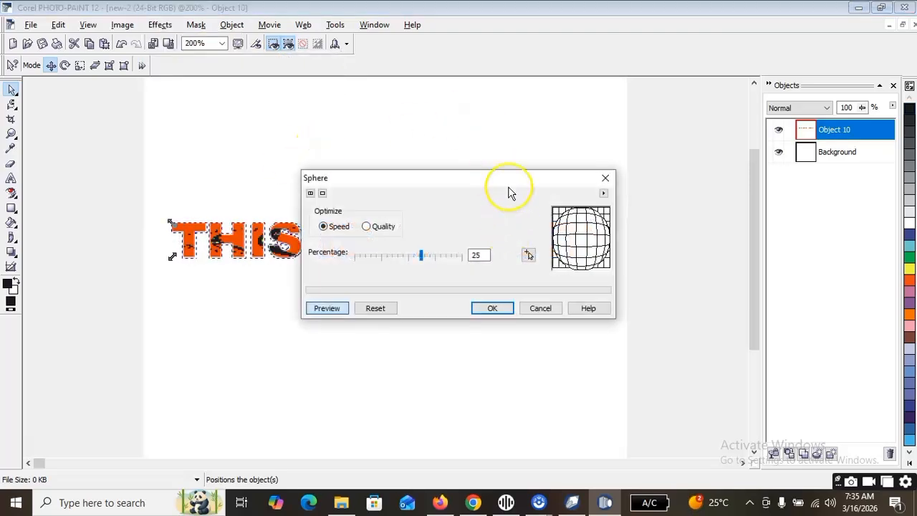
drag(510, 179, 728, 61)
drag(637, 134, 665, 140)
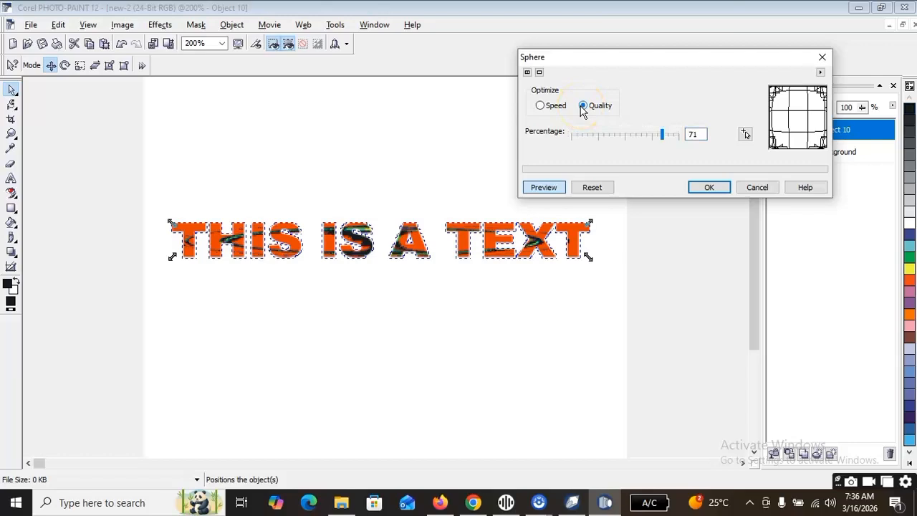
Step: Try sphere percentages of -39, -6 and 31 on the text, and dismiss Sphere without applying
click(606, 148)
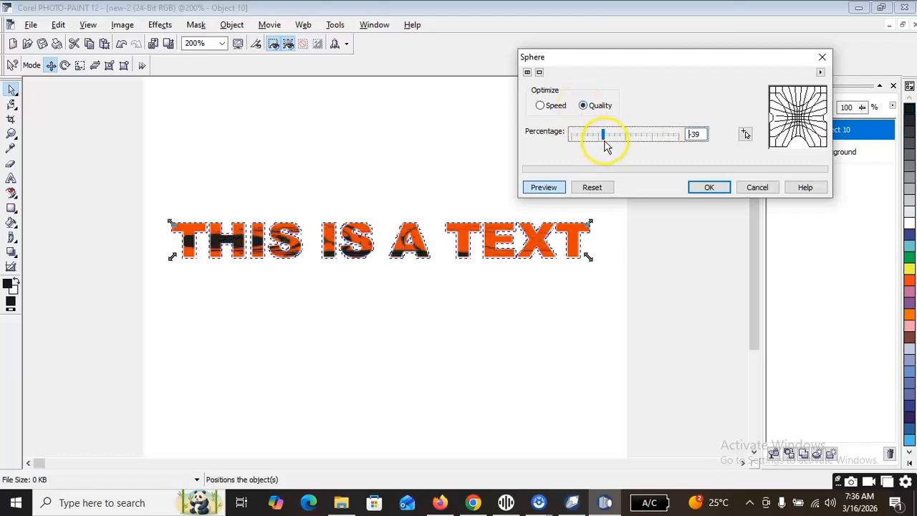
click(622, 143)
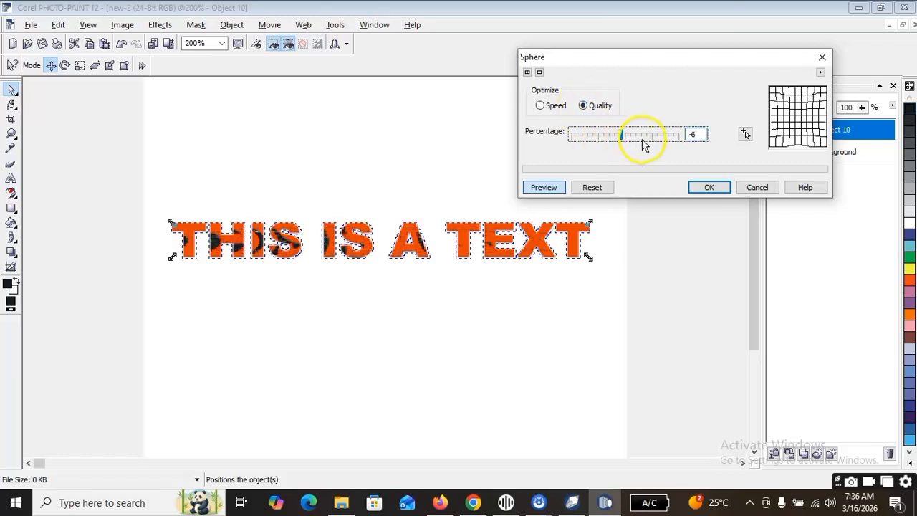
click(643, 144)
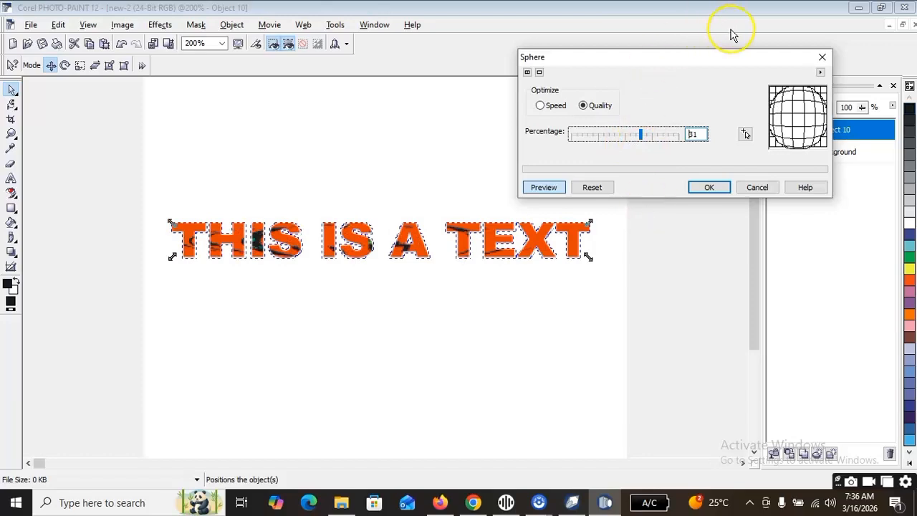
click(821, 56)
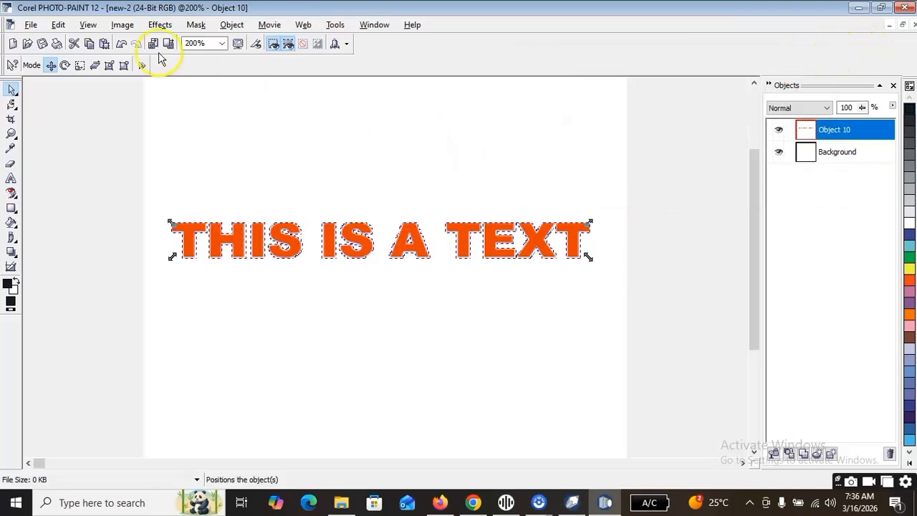
Step: View the 3D Rotate settings for the text with Best fit on, and dismiss them without applying
click(166, 25)
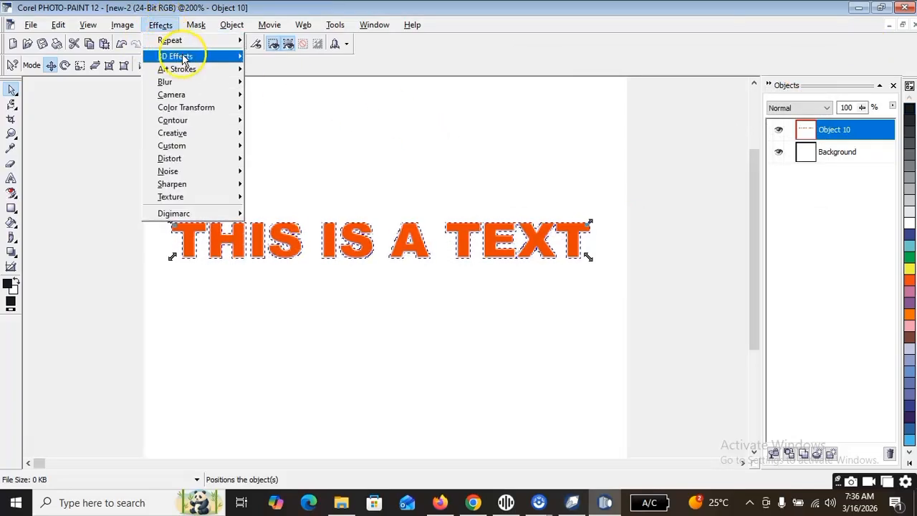
mouse_move(184, 58)
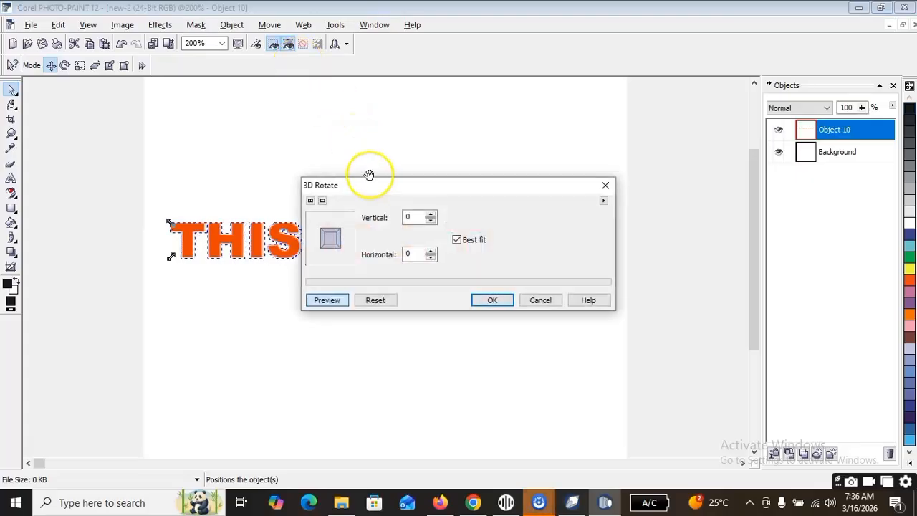
drag(431, 192, 526, 156)
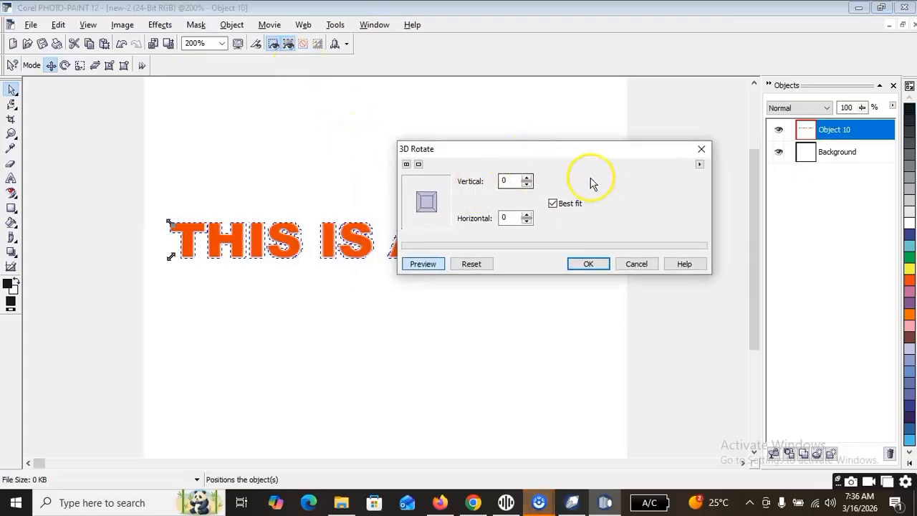
click(701, 149)
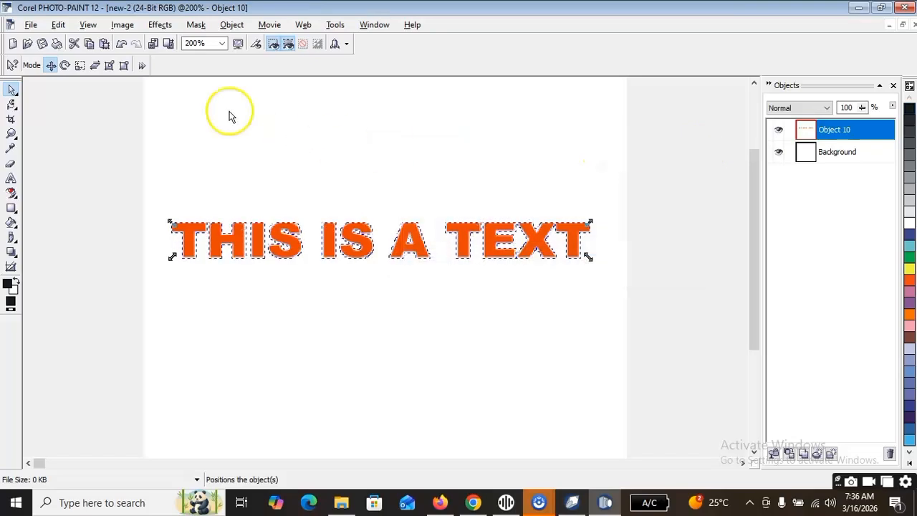
Step: Preview the horizontal Cylinder effect on the text at 25 percent, and dismiss it without applying
click(163, 25)
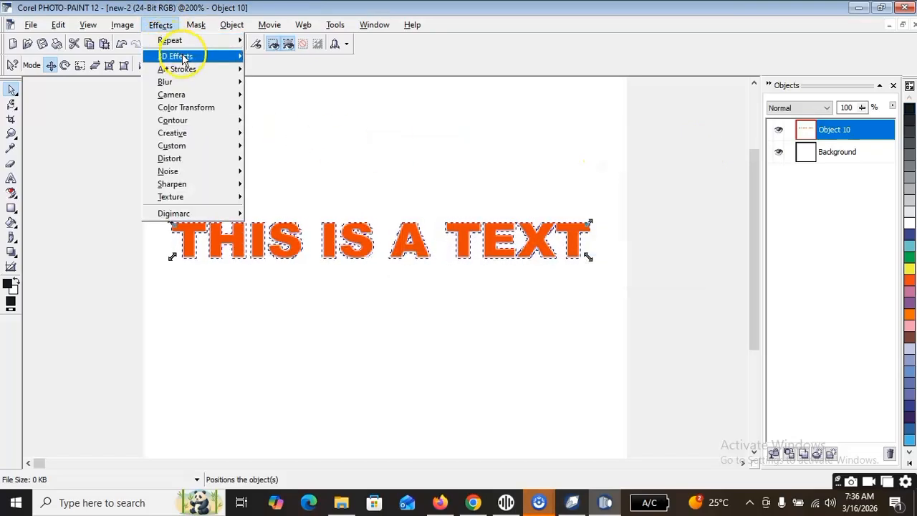
mouse_move(175, 56)
click(301, 84)
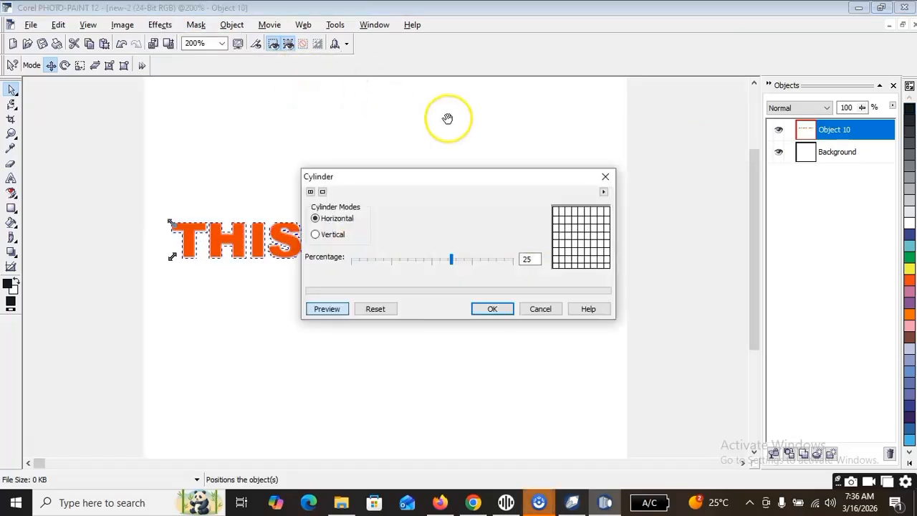
click(606, 176)
Step: Apply the Plastic texture to the text with highlight 12, depth 7, smoothness 10 and light direction 315
click(161, 25)
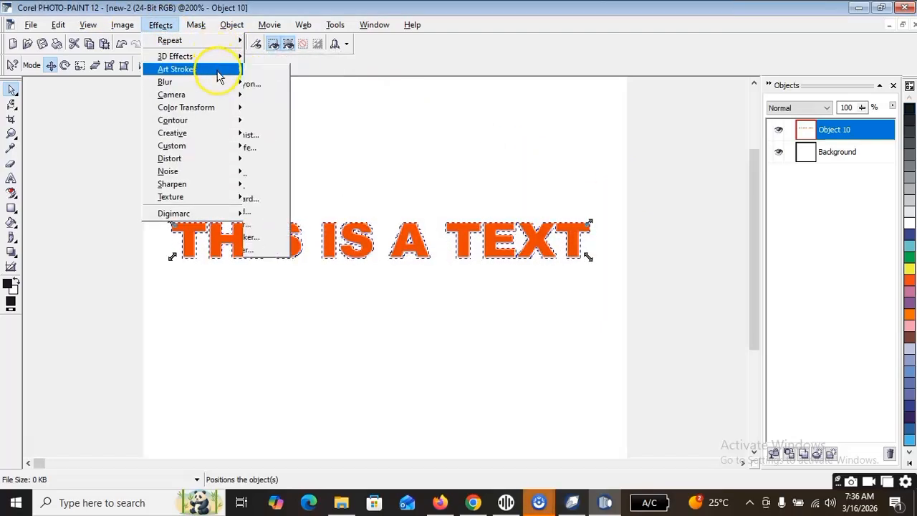
mouse_move(238, 196)
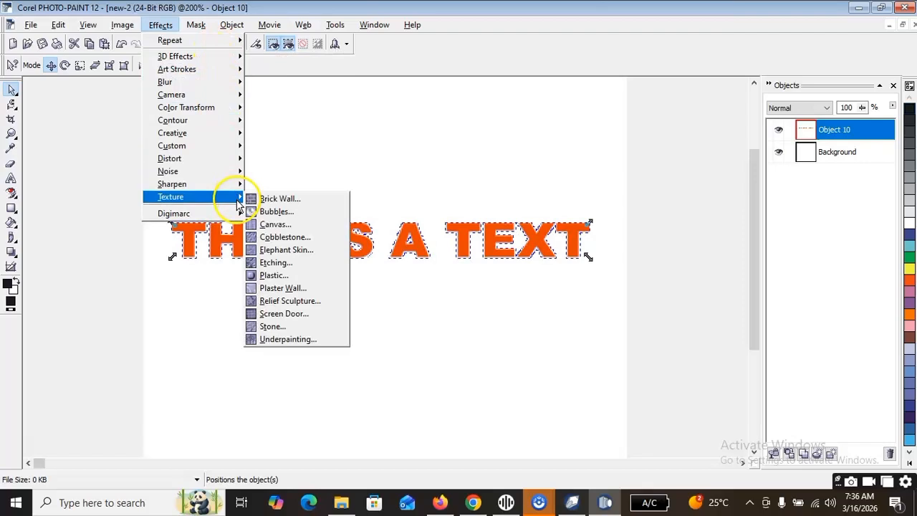
click(274, 275)
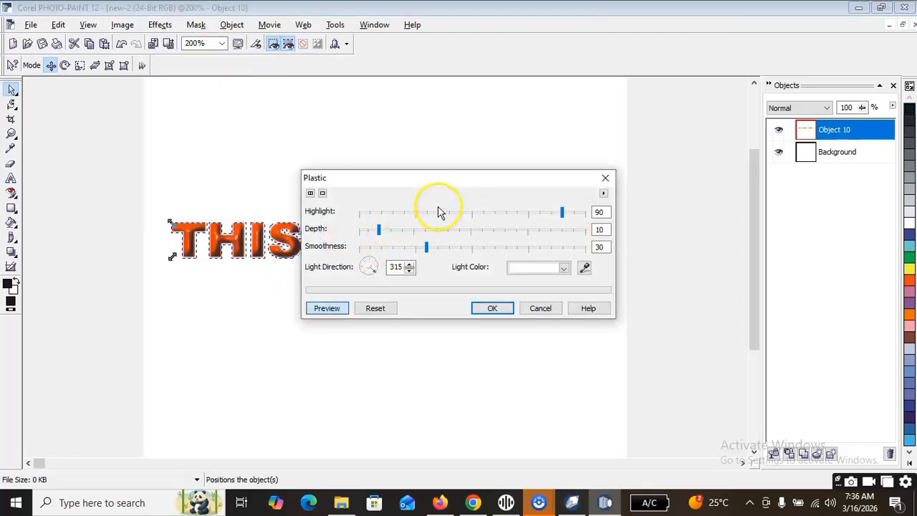
drag(442, 179, 575, 157)
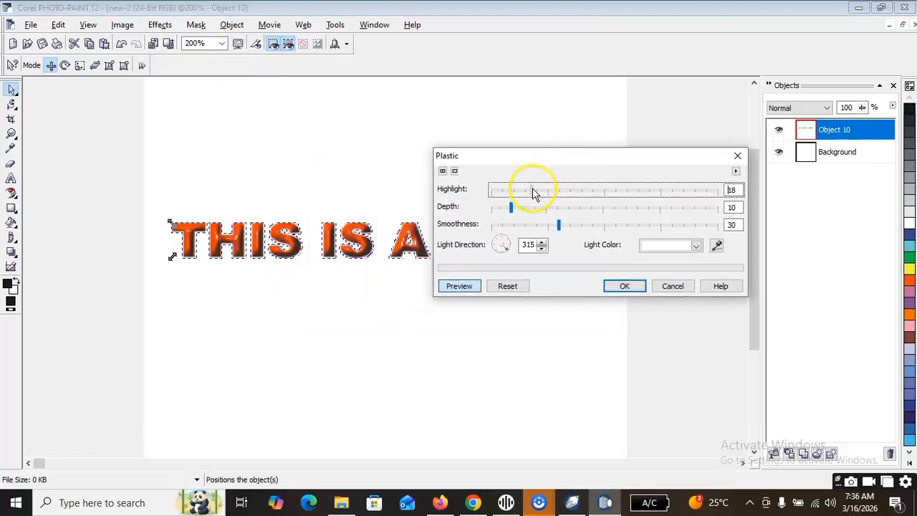
drag(533, 189, 505, 208)
click(532, 226)
click(514, 226)
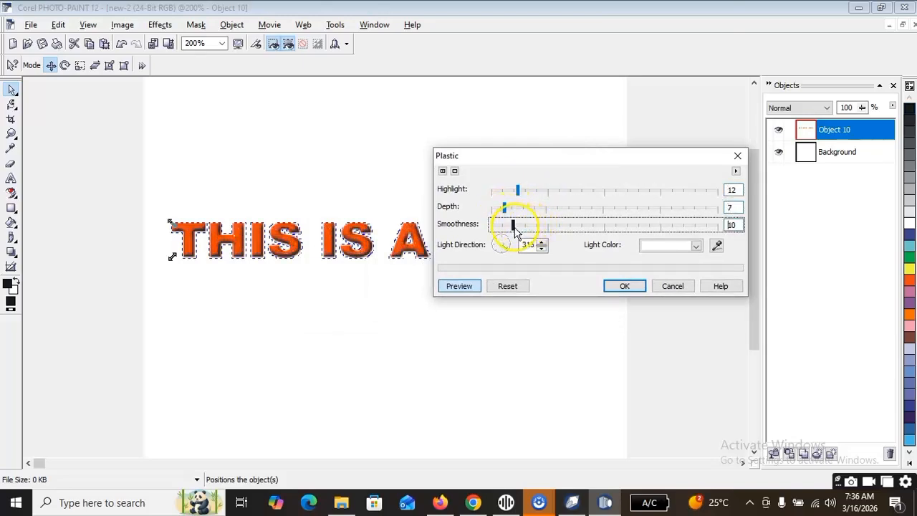
click(624, 288)
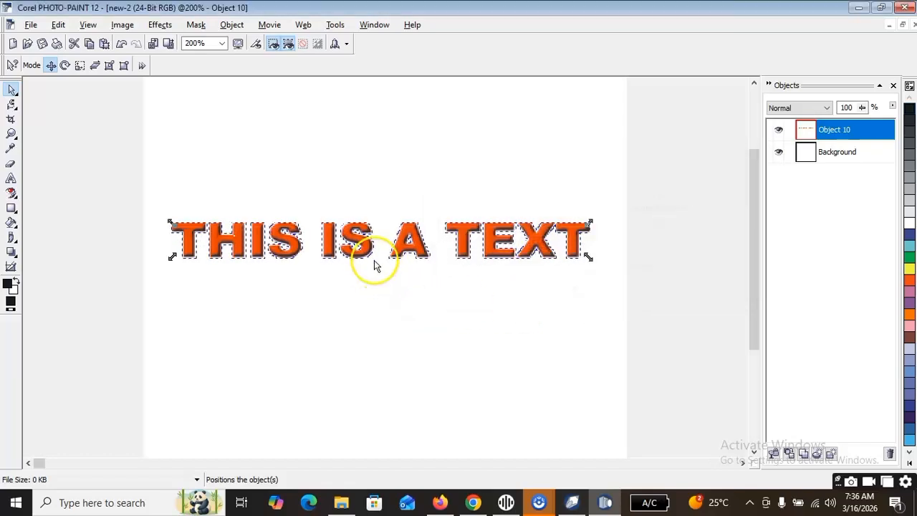
click(352, 241)
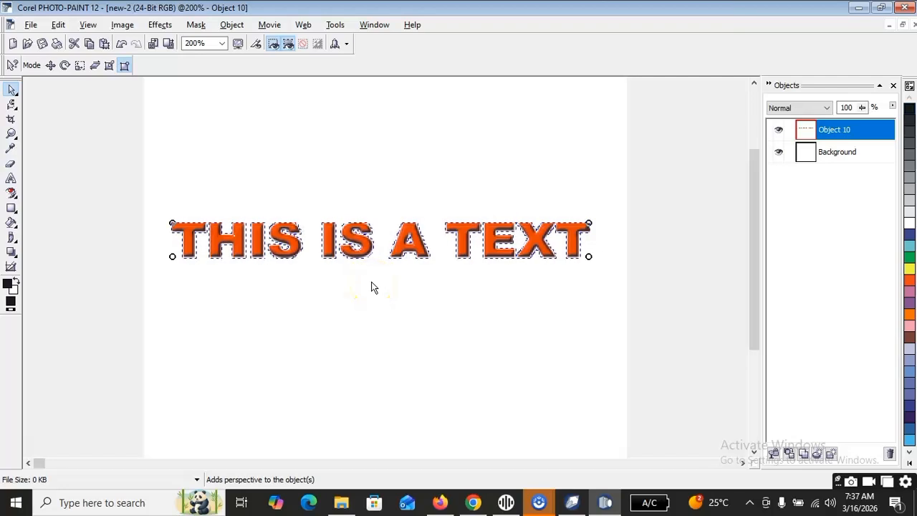
click(338, 264)
click(238, 245)
right_click(238, 245)
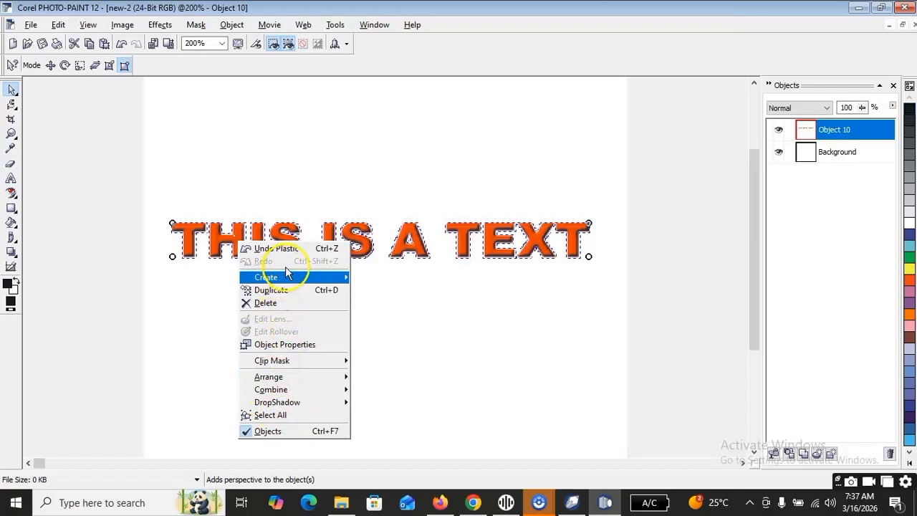
right_click(213, 232)
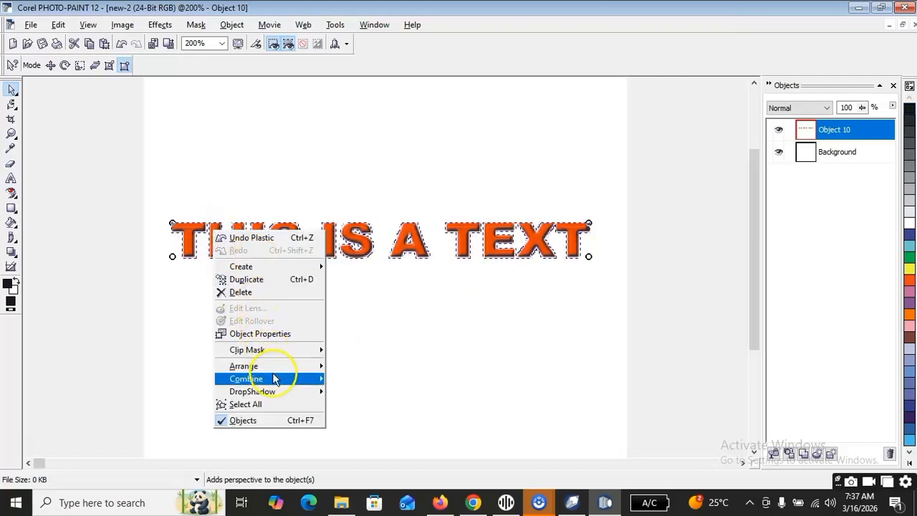
Step: Copy the Plastic-textured text object and paste it into the CorelDRAW Graphic1 document
click(394, 255)
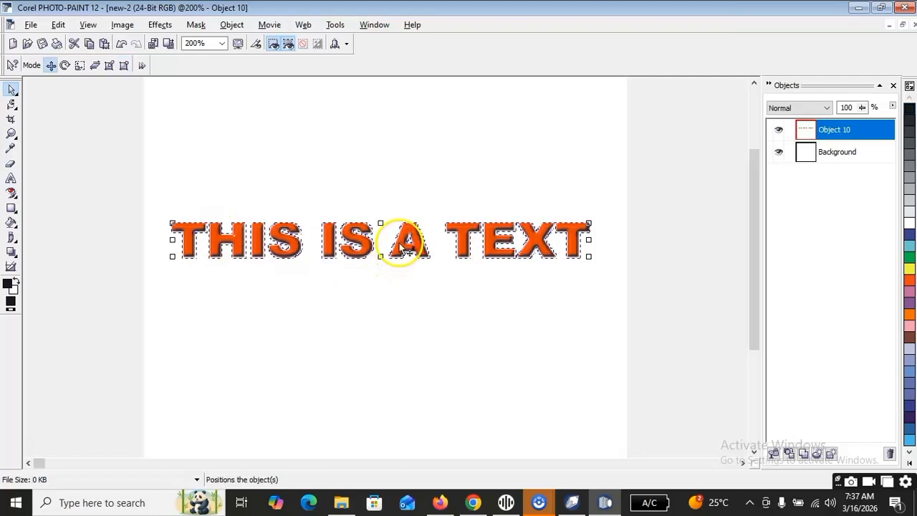
key(ctrl+c)
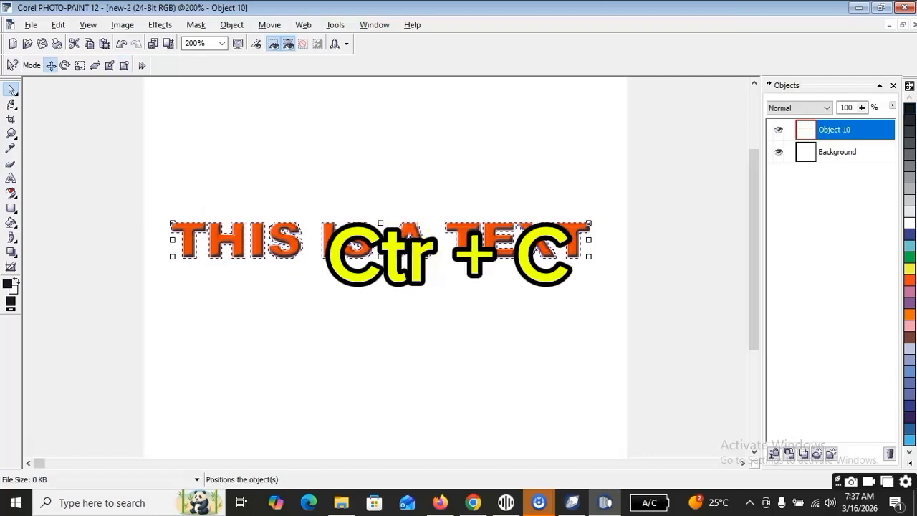
click(571, 502)
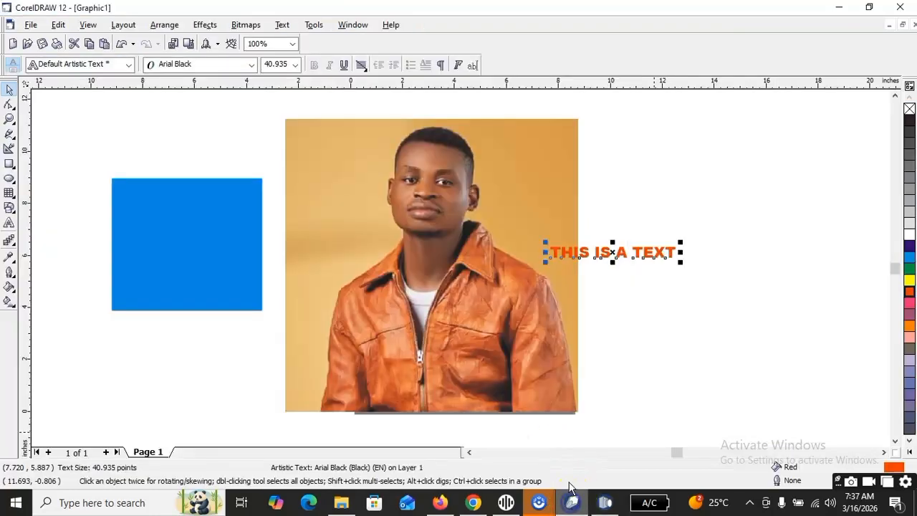
click(269, 226)
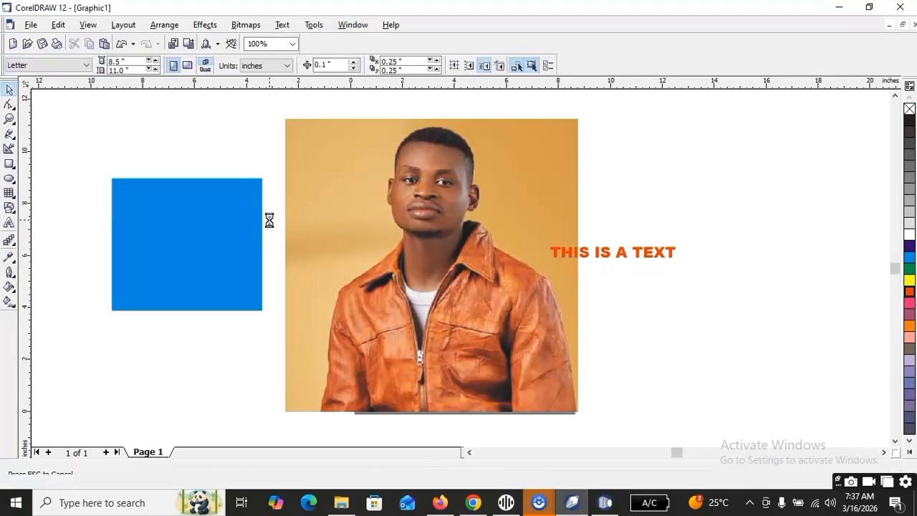
key(ctrl+v)
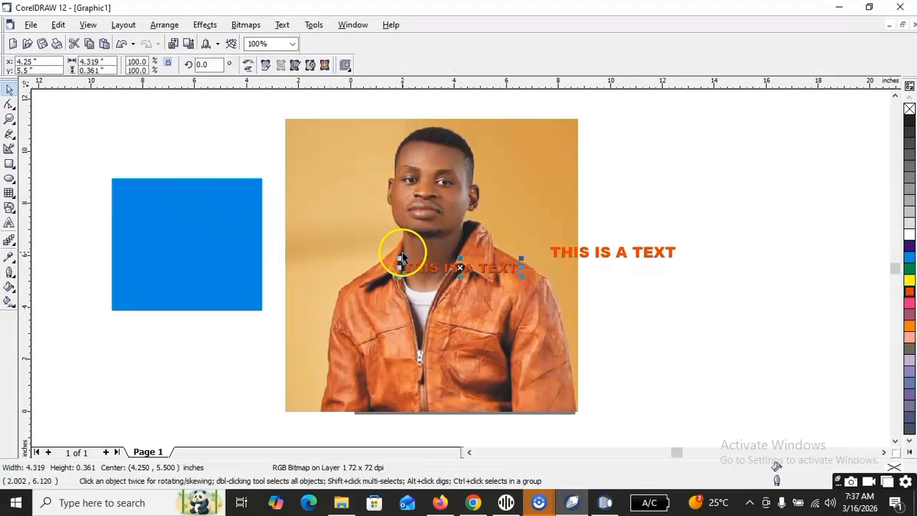
Step: Enlarge the pasted text to about 12.1 inches wide and move the portrait photo and the text apart
drag(401, 259, 253, 254)
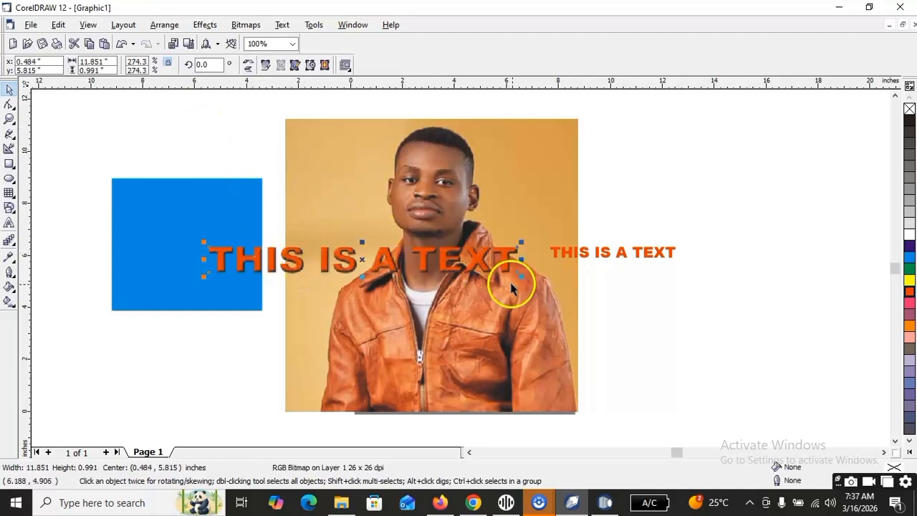
drag(546, 287, 737, 304)
click(396, 252)
drag(380, 259, 336, 301)
drag(466, 271, 471, 235)
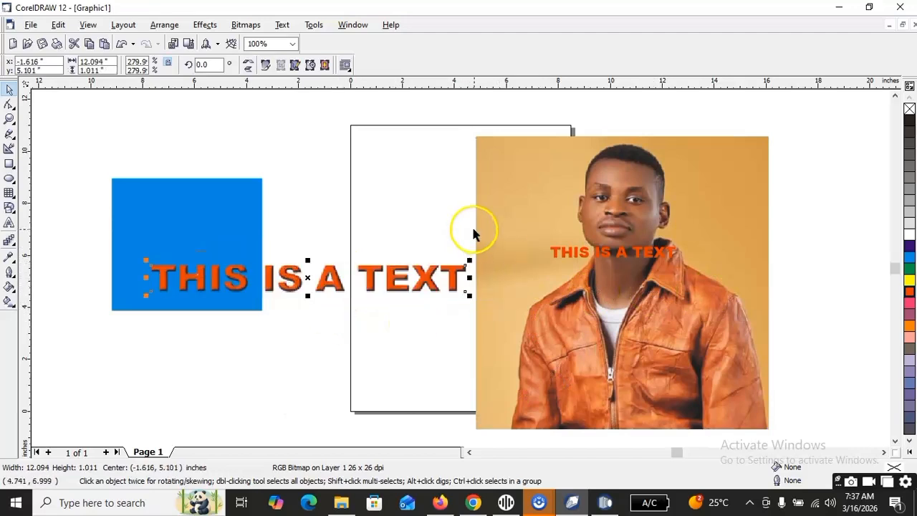
Step: Switch back to Corel PHOTO-PAINT and open the Plastic texture settings for the text, keeping the text in view
click(606, 504)
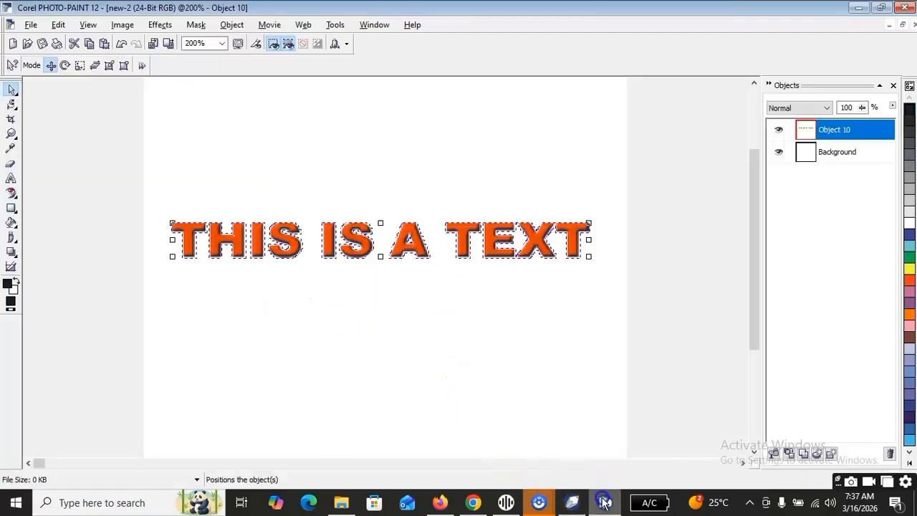
click(164, 27)
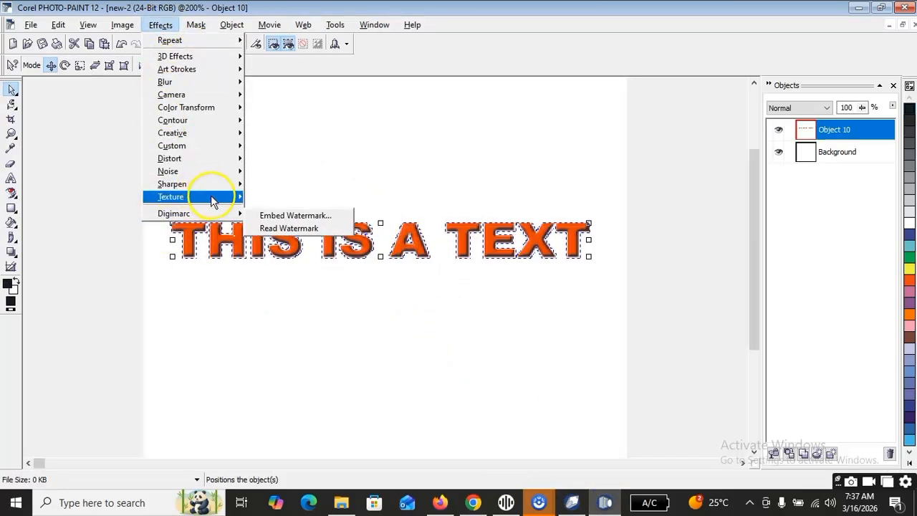
mouse_move(215, 197)
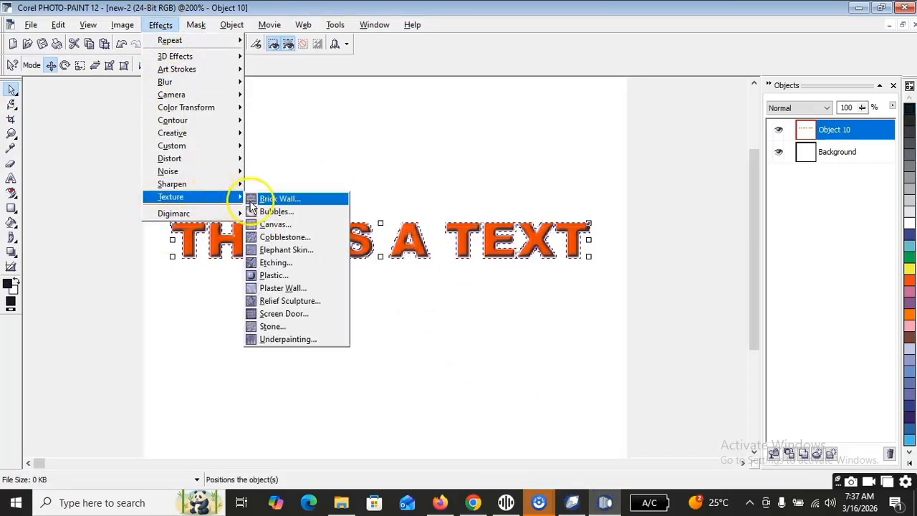
click(294, 276)
drag(478, 181, 620, 171)
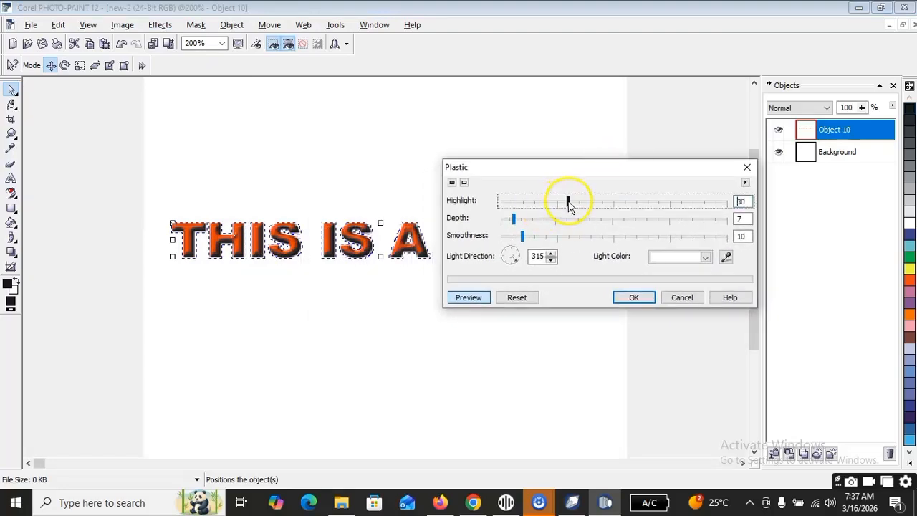
Step: Try stronger Plastic settings on the text, including highlight 4, depths 31, 38 and 15, and smoothness 23 and 48
click(571, 221)
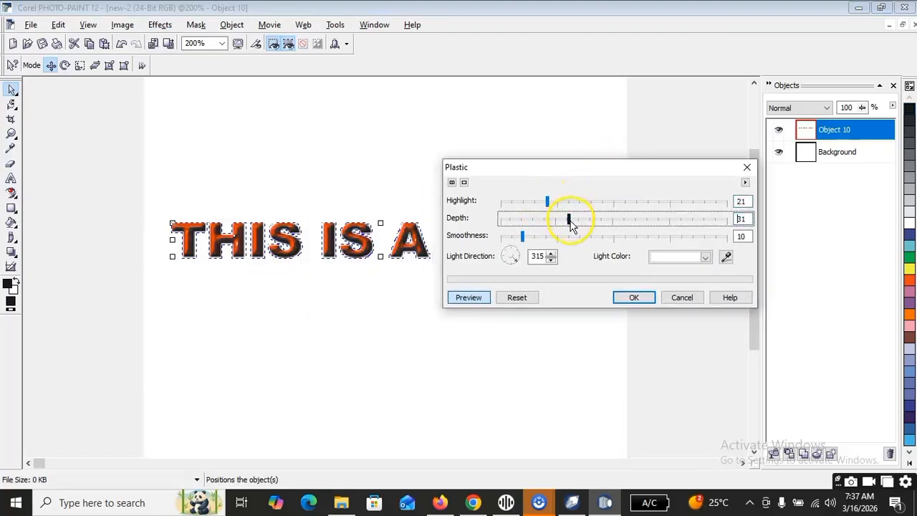
click(523, 203)
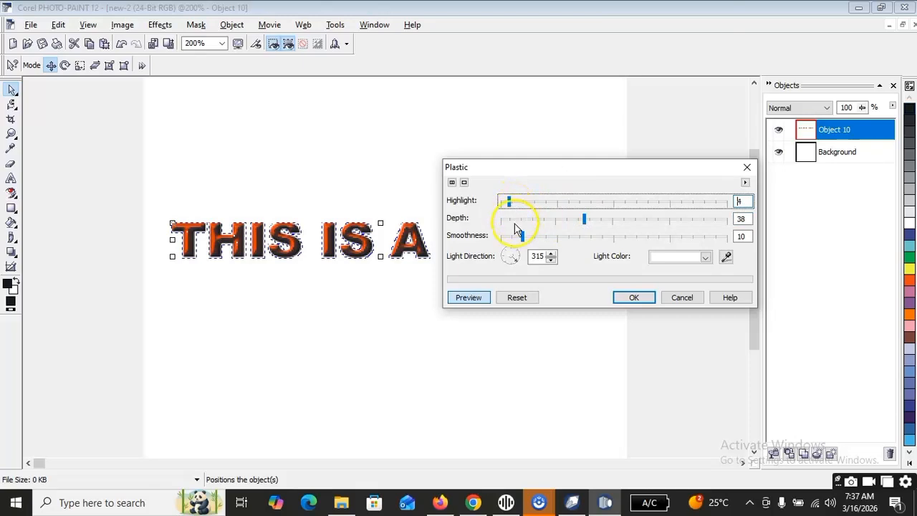
drag(533, 242, 554, 242)
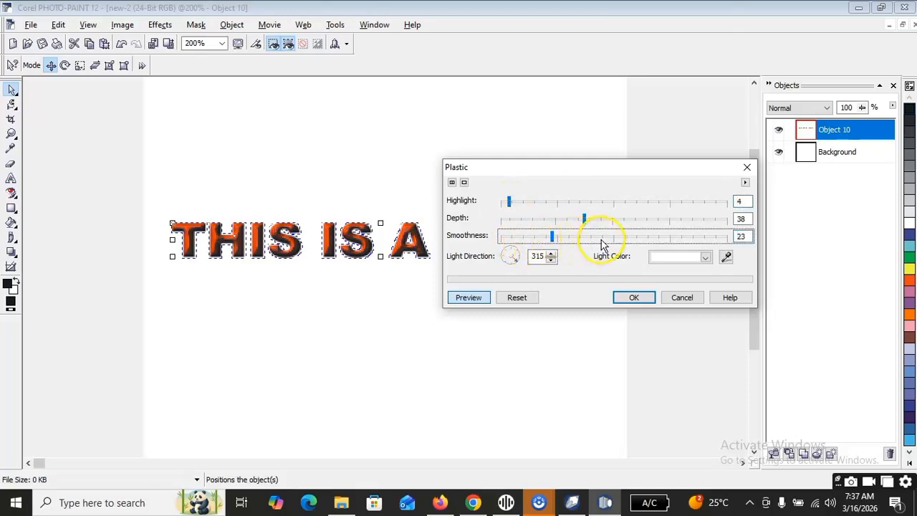
click(611, 239)
click(561, 221)
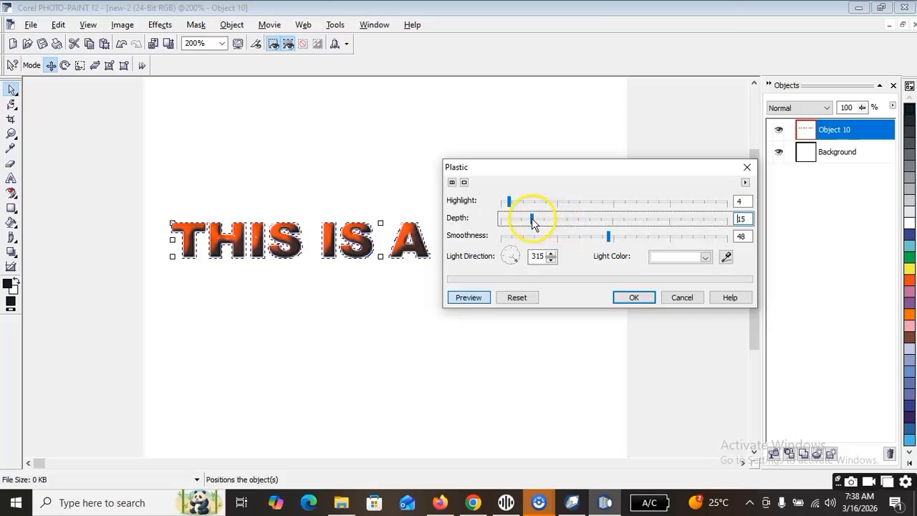
click(553, 203)
Step: Reset the Plastic settings and apply the texture with highlight 90, depth 10, smoothness 30 and light direction 315
click(523, 294)
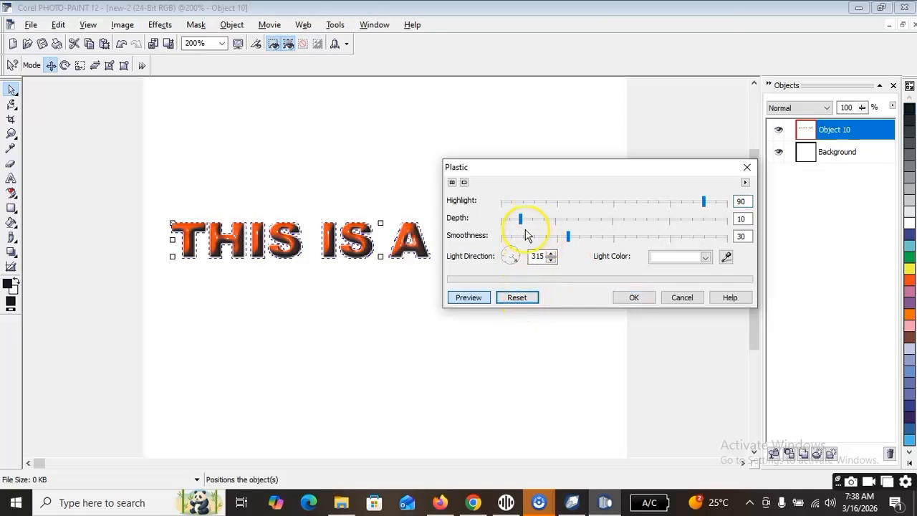
click(634, 298)
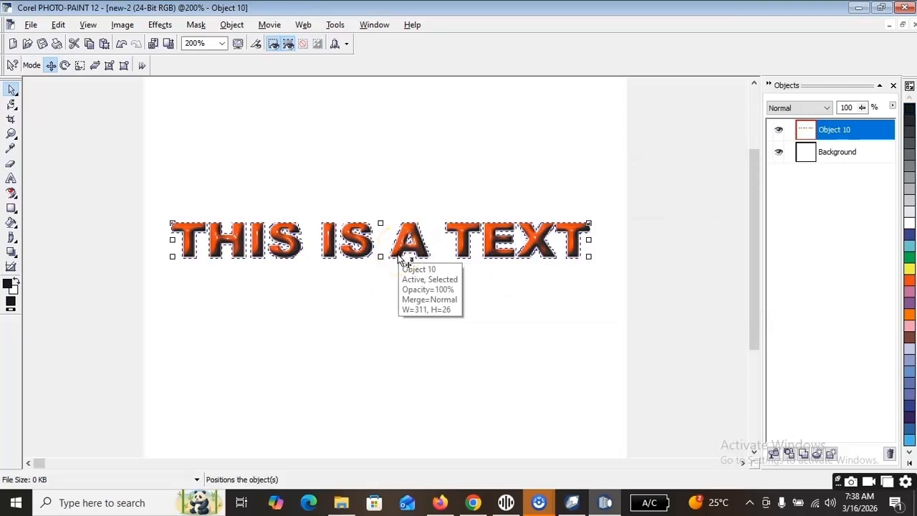
Step: Paste the retextured text into the CorelDRAW document, enlarge it to about 14.4 inches wide and place it below the first copy
click(572, 501)
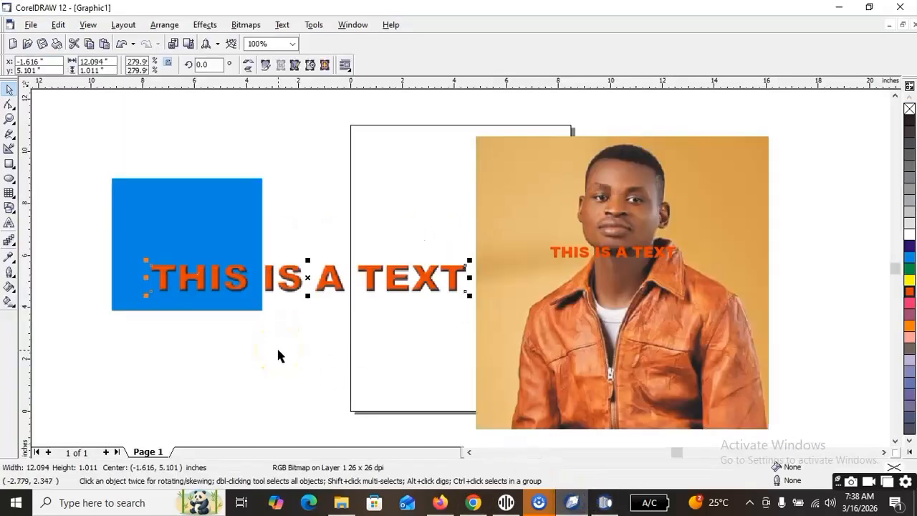
key(ctrl+v)
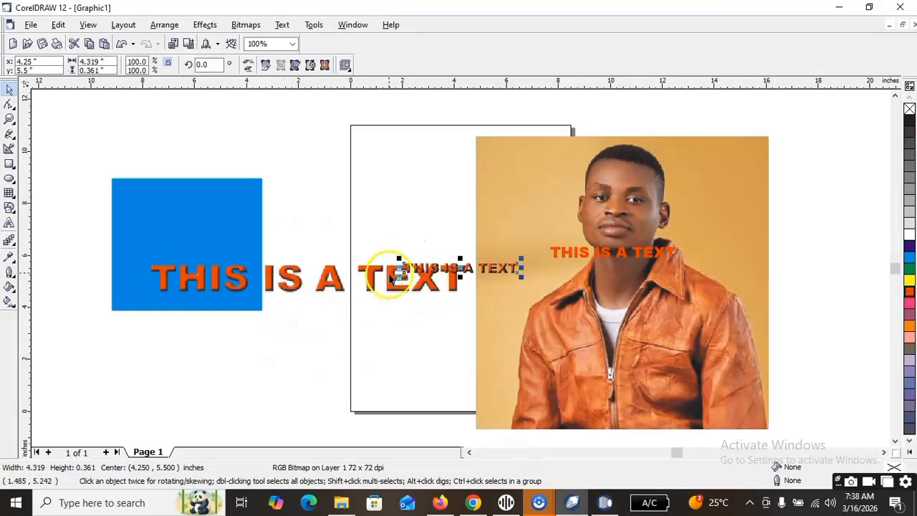
drag(400, 275, 134, 405)
drag(304, 281, 285, 362)
drag(294, 316, 291, 317)
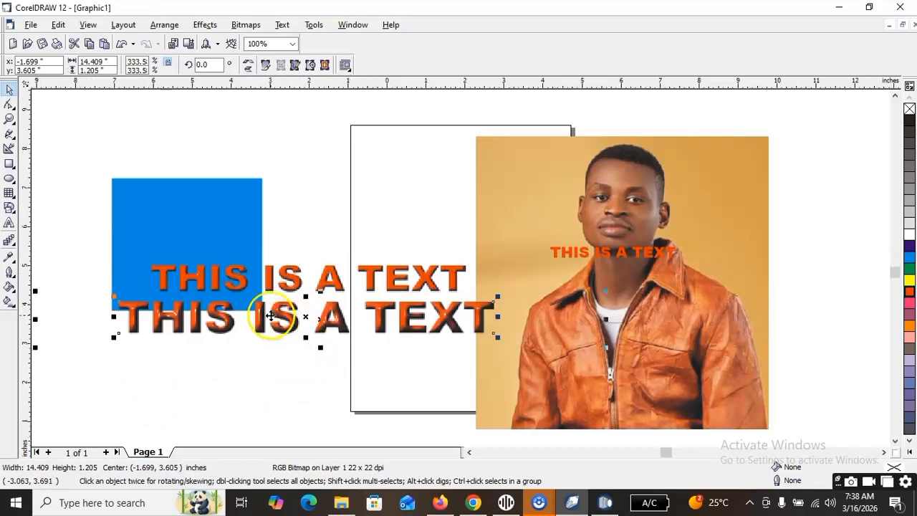
Step: Compare the two textured texts up close and move them further apart vertically across the page
scroll(263, 318, up, 2)
scroll(283, 297, down, 2)
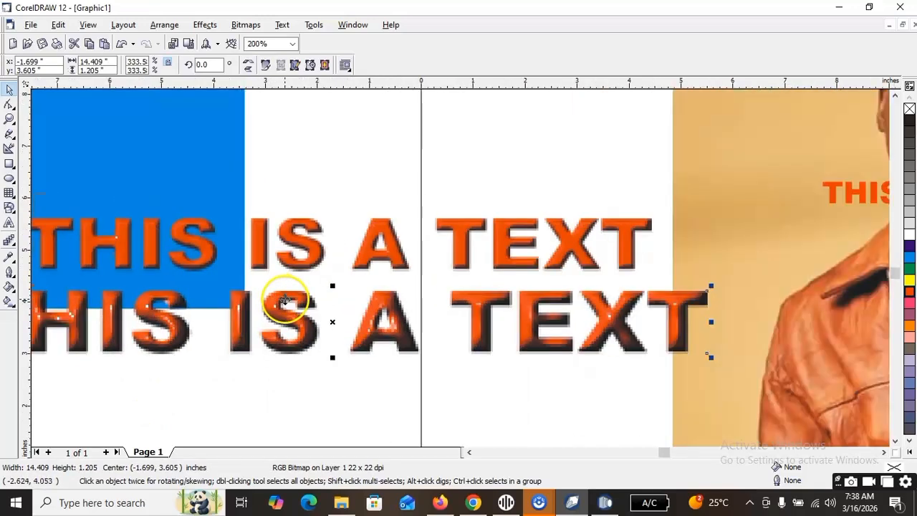
drag(290, 312, 332, 318)
scroll(332, 316, down, 1)
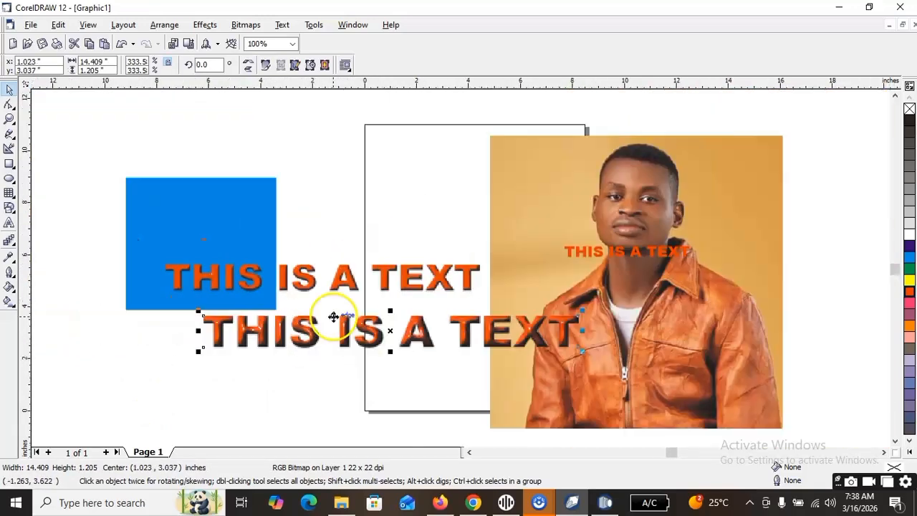
click(276, 279)
drag(304, 274, 433, 213)
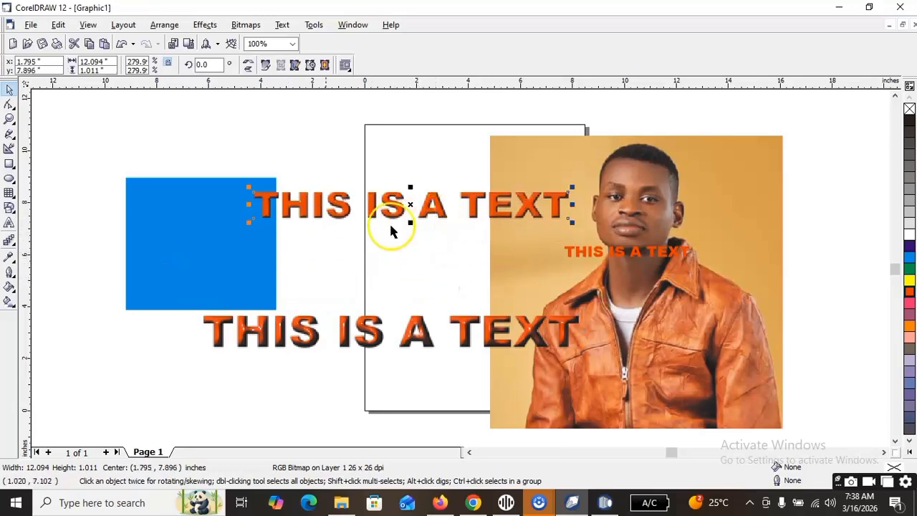
Step: Try to edit the upper textured text with the Text tool, and return to the Pick tool
click(9, 224)
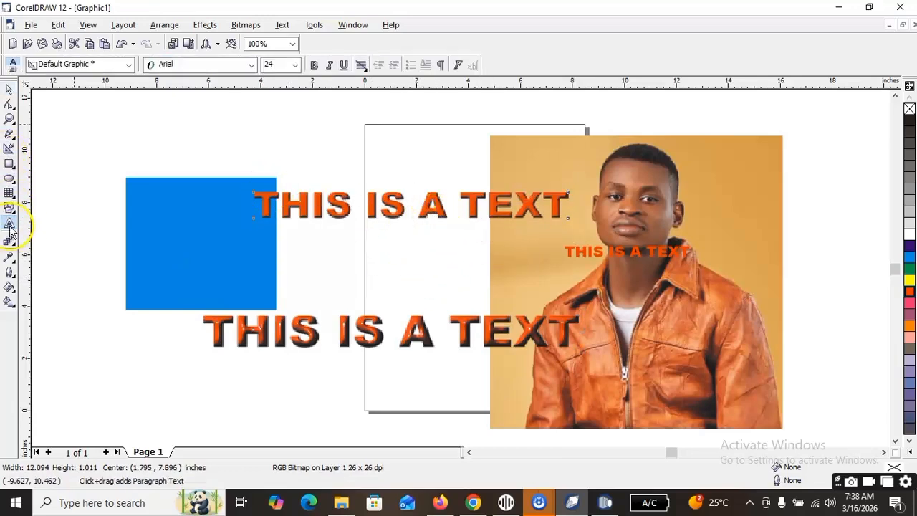
click(443, 212)
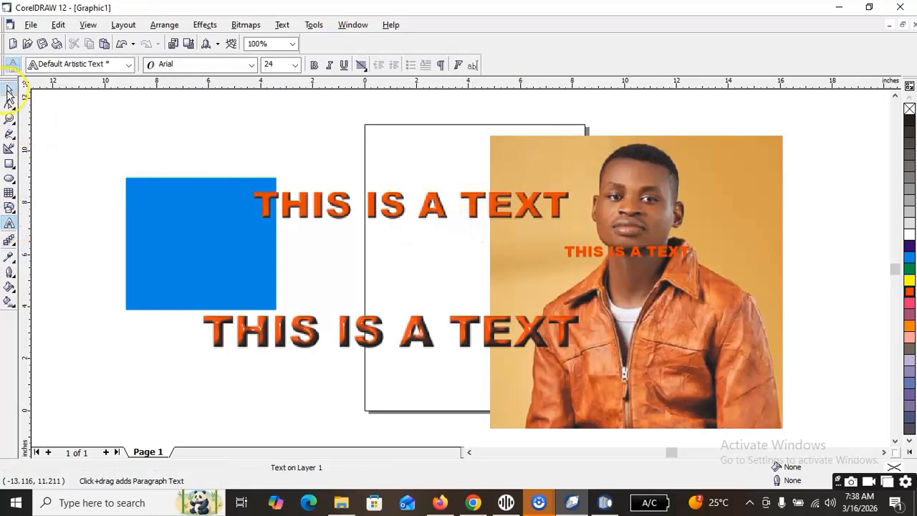
click(8, 89)
Step: Move the upper textured text down and the lower one up and left, and select the original artistic text for comparison
click(345, 213)
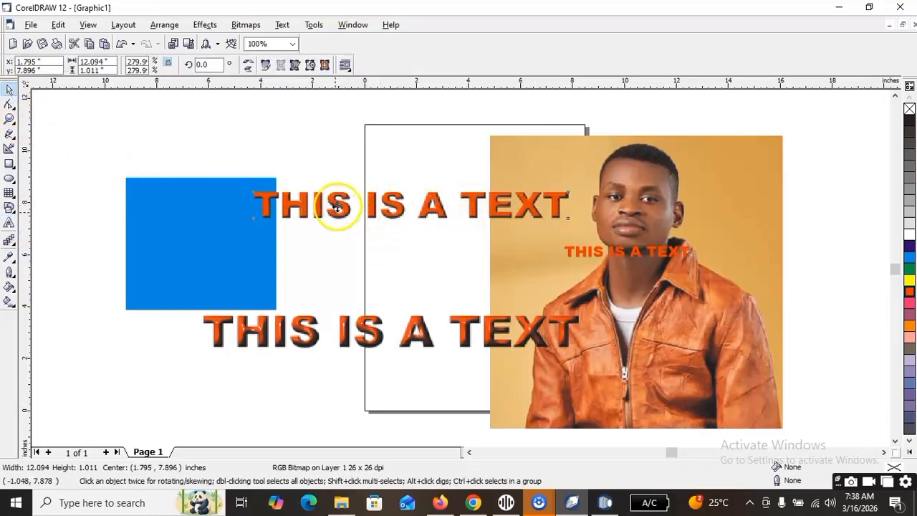
drag(337, 206, 327, 238)
drag(348, 345, 287, 332)
click(614, 260)
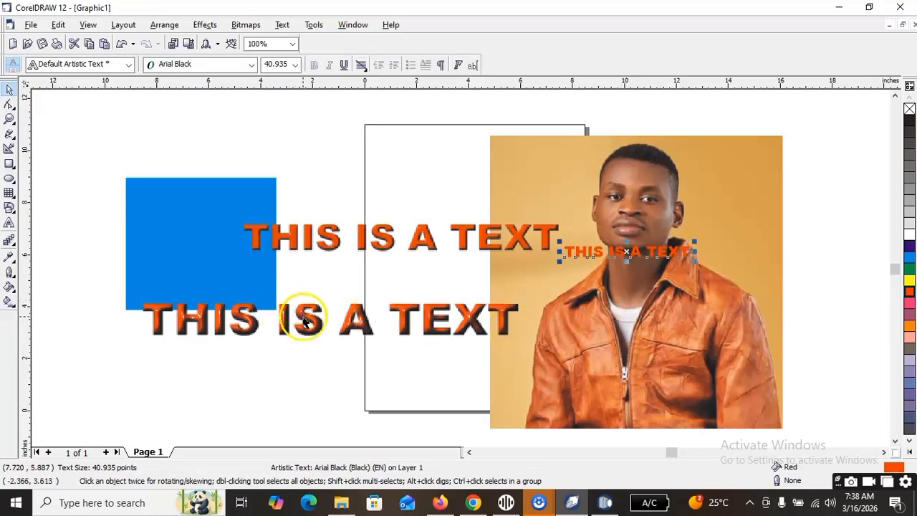
Step: Scale the lower textured text down to about 9.5 inches wide and place it just beneath the upper one
click(304, 322)
drag(139, 298, 268, 310)
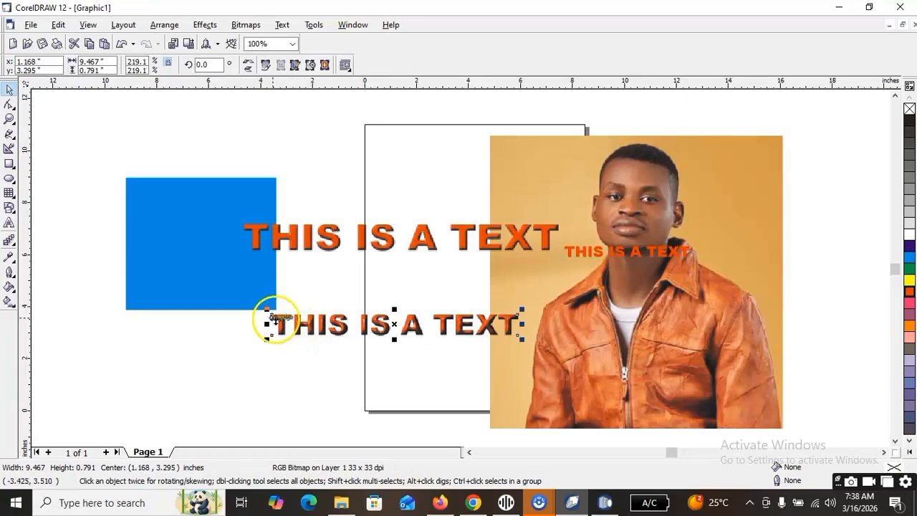
drag(370, 328, 352, 289)
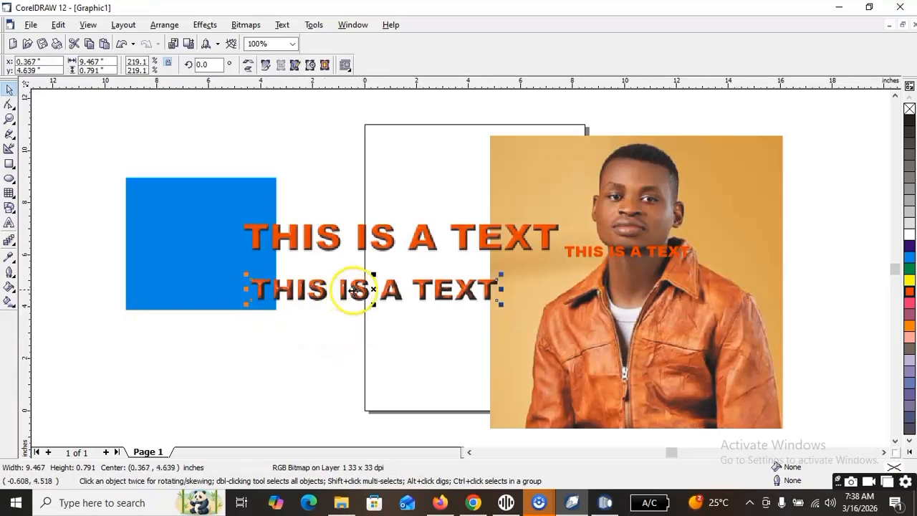
Step: Move the blue rectangle left, clear of the textured texts, and select the portrait photo
click(446, 241)
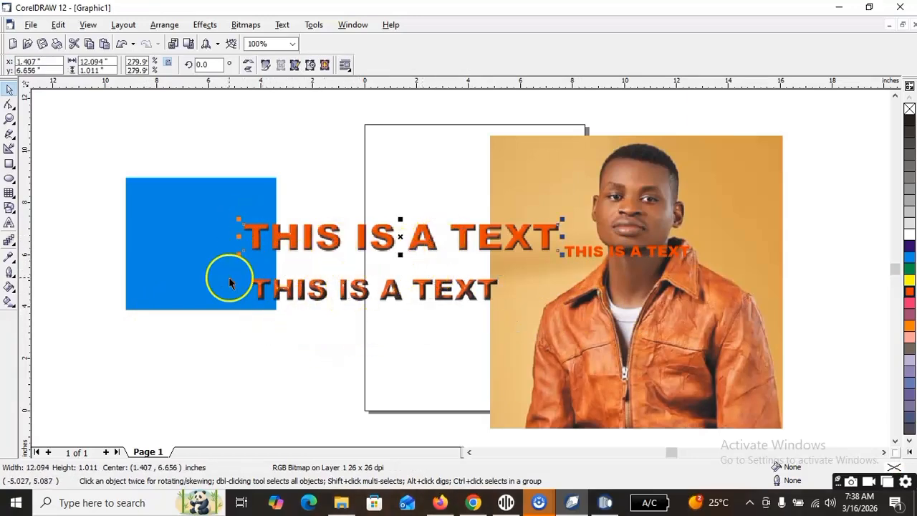
click(204, 183)
drag(219, 207, 176, 202)
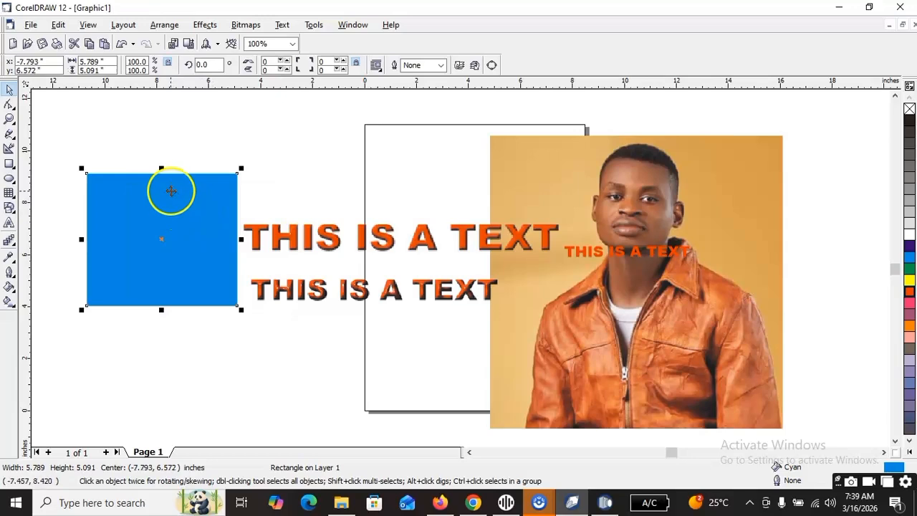
click(614, 205)
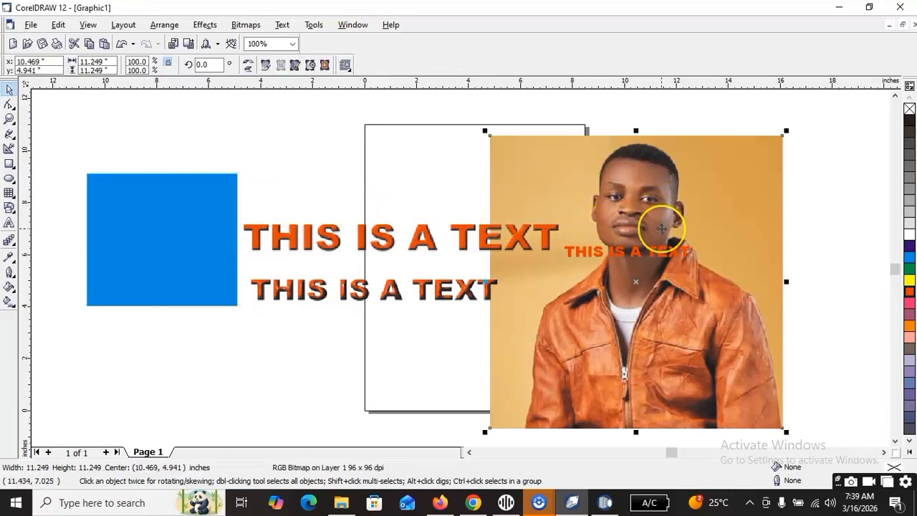
Step: Copy the portrait photo, switch to Corel PHOTO-PAINT, delete the textured text object and paste the photo in its place
click(661, 228)
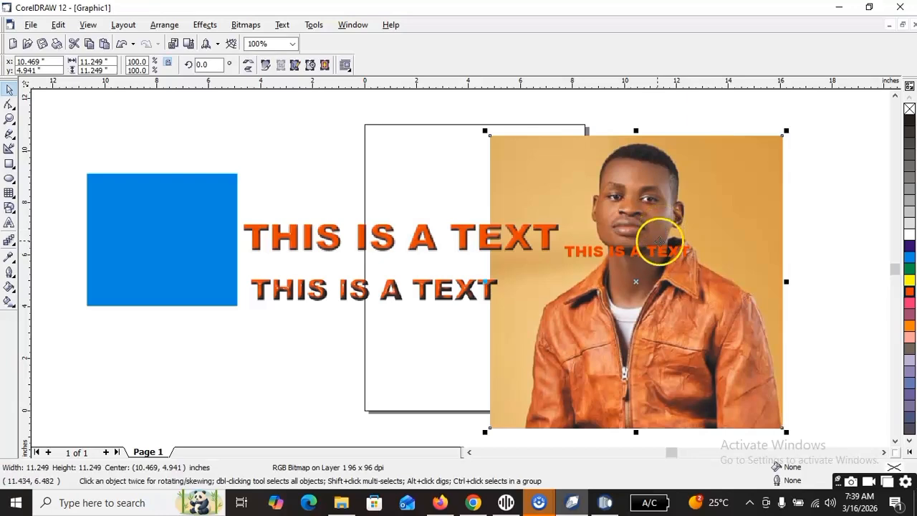
click(605, 502)
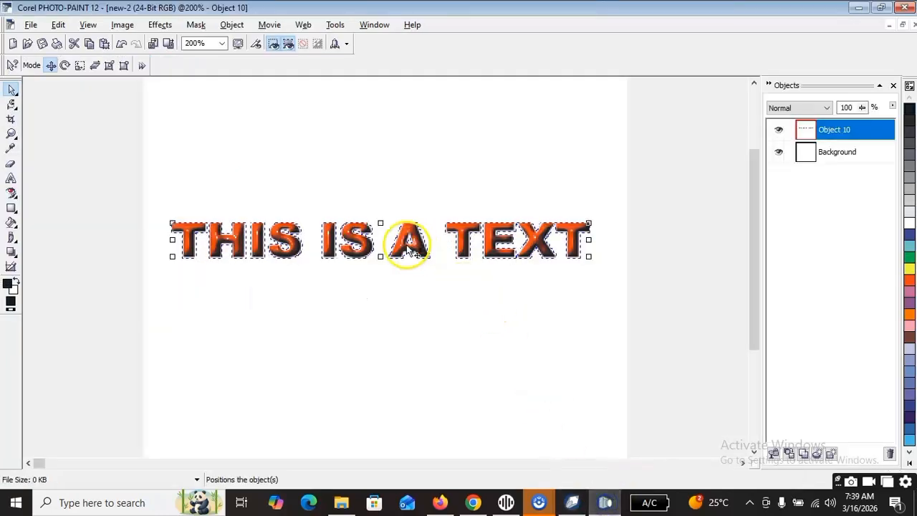
key(Delete)
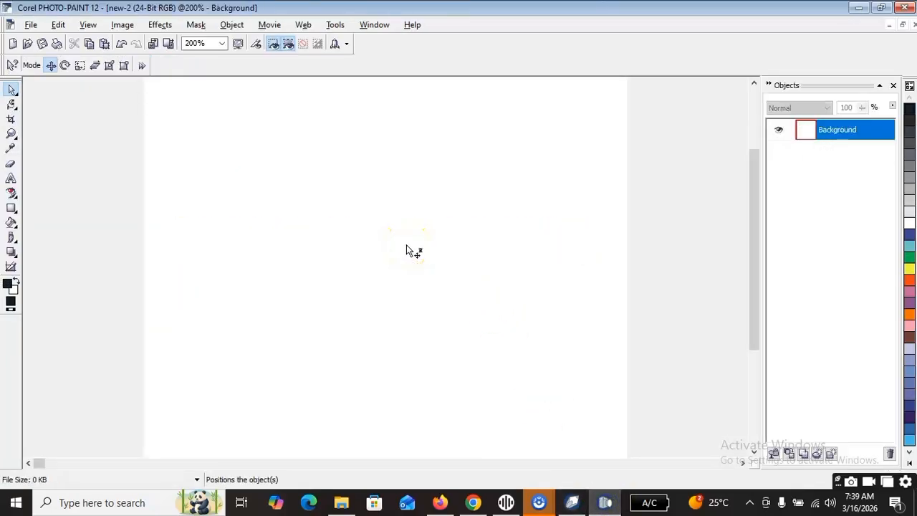
click(405, 322)
scroll(371, 214, down, 2)
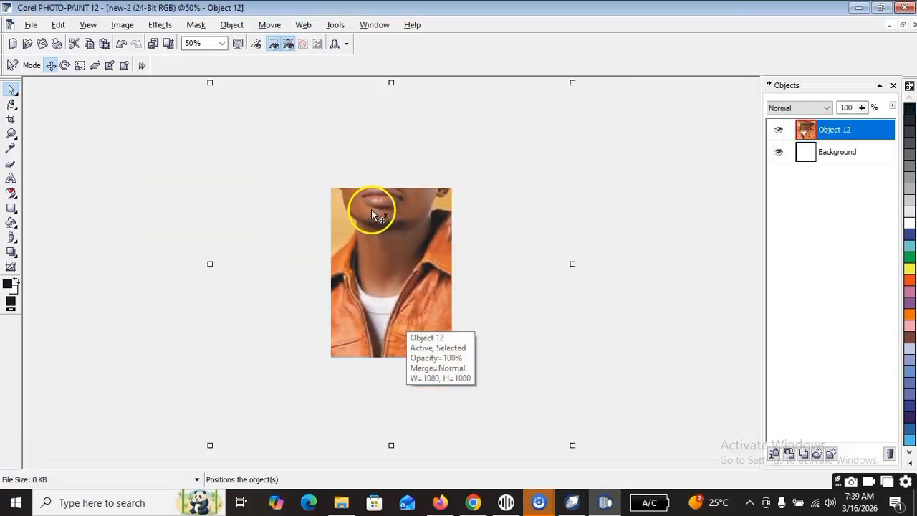
Step: Scale the pasted portrait down to 250 by 250 pixels and center it on the white page
drag(209, 82, 364, 252)
drag(411, 321, 364, 257)
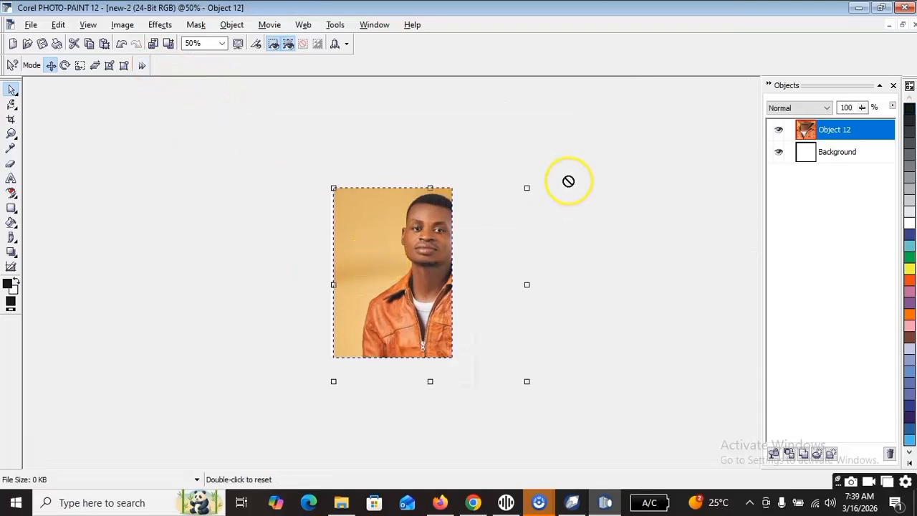
drag(526, 188, 417, 297)
double_click(370, 347)
drag(370, 347, 386, 283)
scroll(400, 274, up, 1)
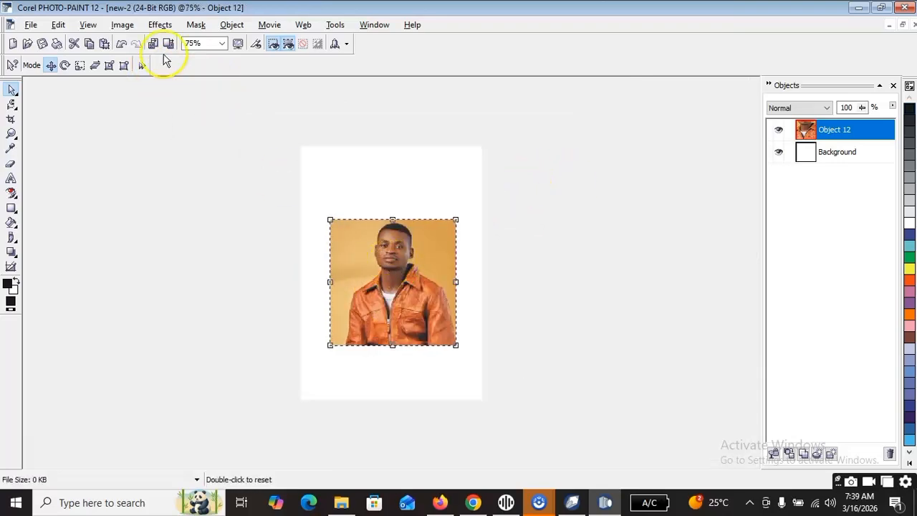
Step: Apply the Brick Wall texture to the portrait with roughness 25, brick width 60, brick height 20, grout width 5 and light direction 315
click(159, 24)
mouse_move(213, 63)
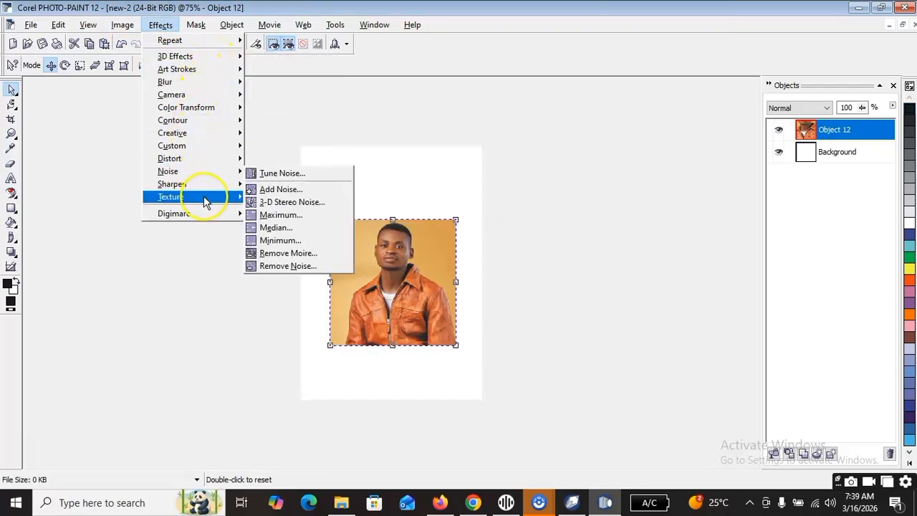
mouse_move(206, 201)
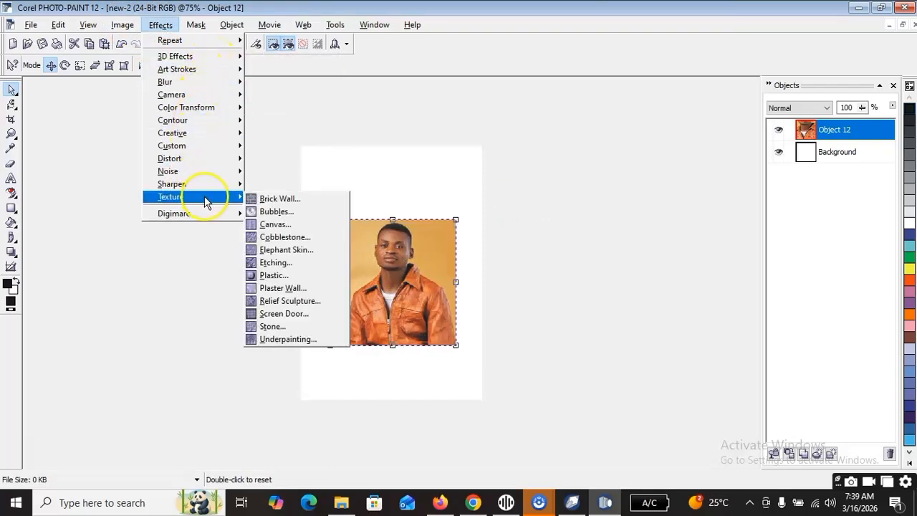
click(281, 200)
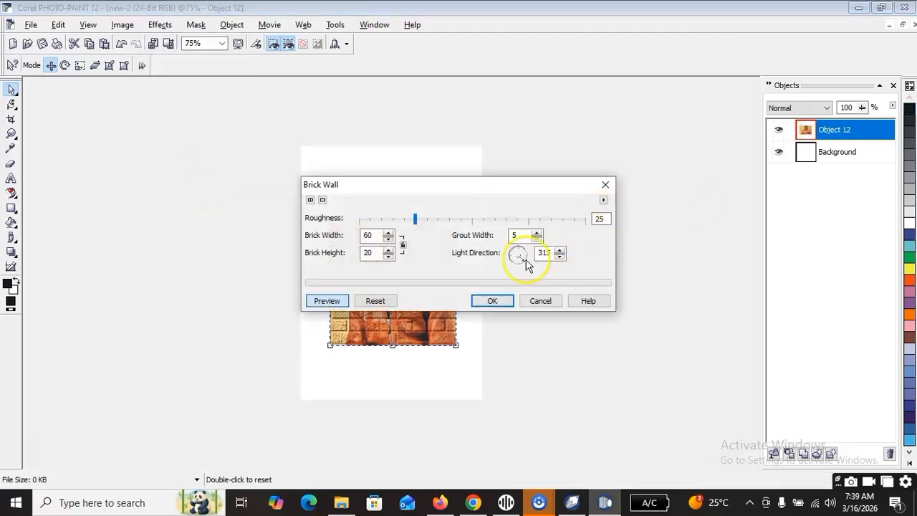
drag(523, 195, 682, 126)
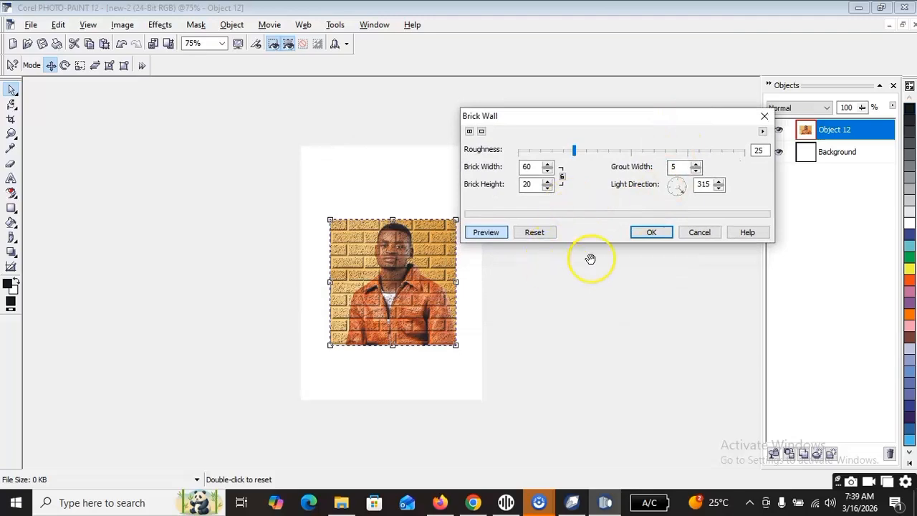
click(652, 233)
scroll(375, 265, up, 4)
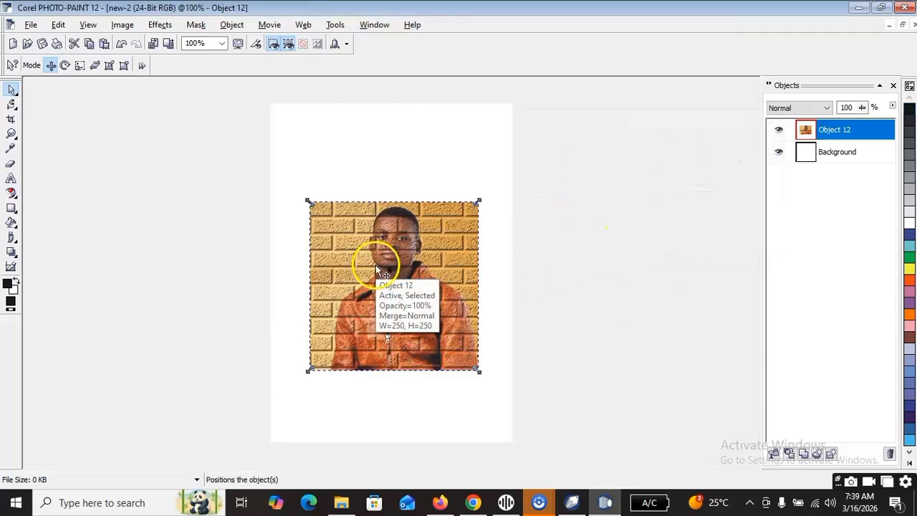
scroll(401, 261, down, 1)
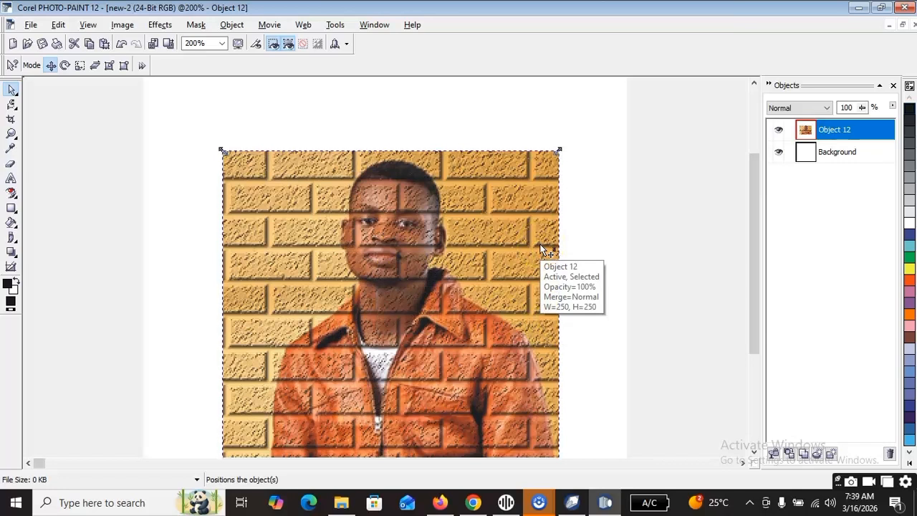
Step: Switch to CorelDRAW, paste the brick-textured portrait and enlarge it to about 6.7 inches wide
click(571, 502)
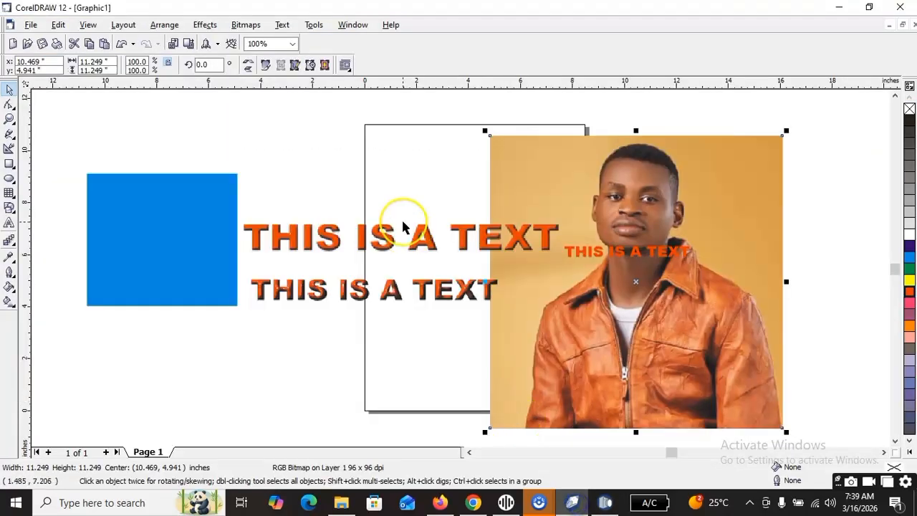
key(ctrl+v)
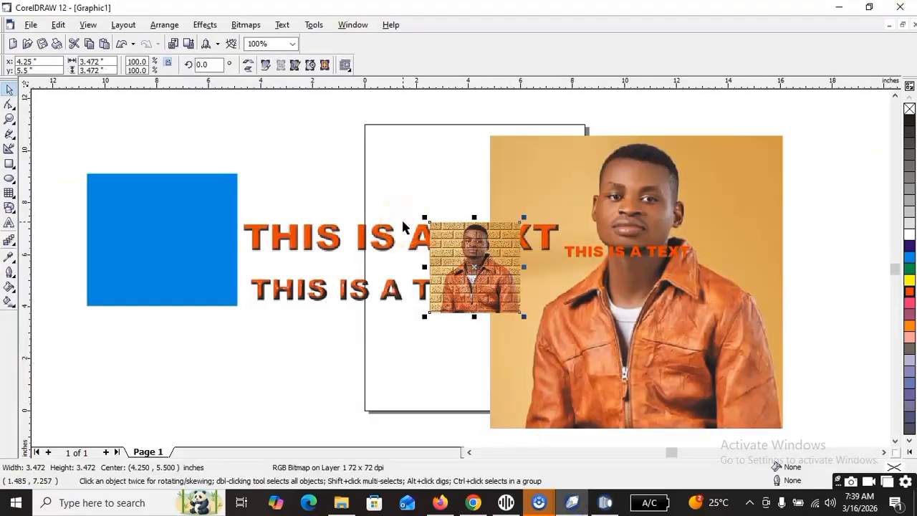
drag(424, 316, 491, 205)
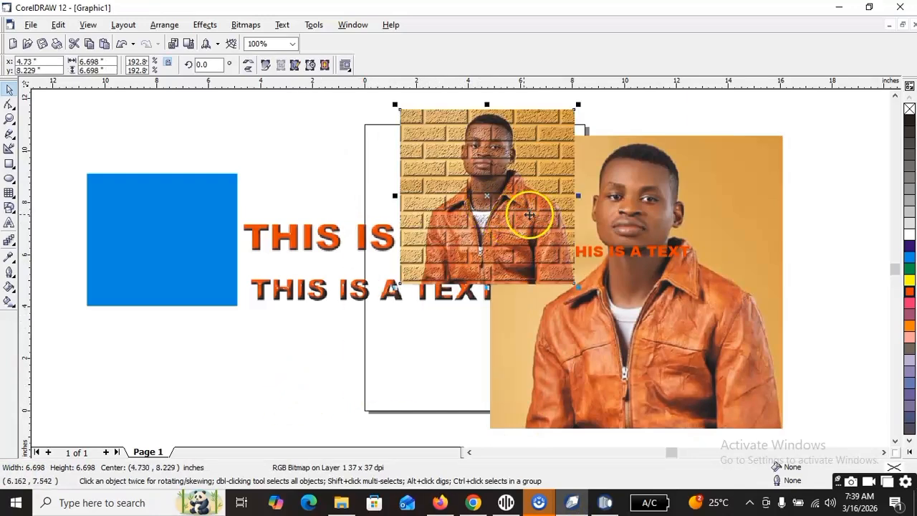
Step: Move the brick-textured portrait to the right of the original photo and enlarge it to slightly more than the original's size
scroll(526, 210, down, 1)
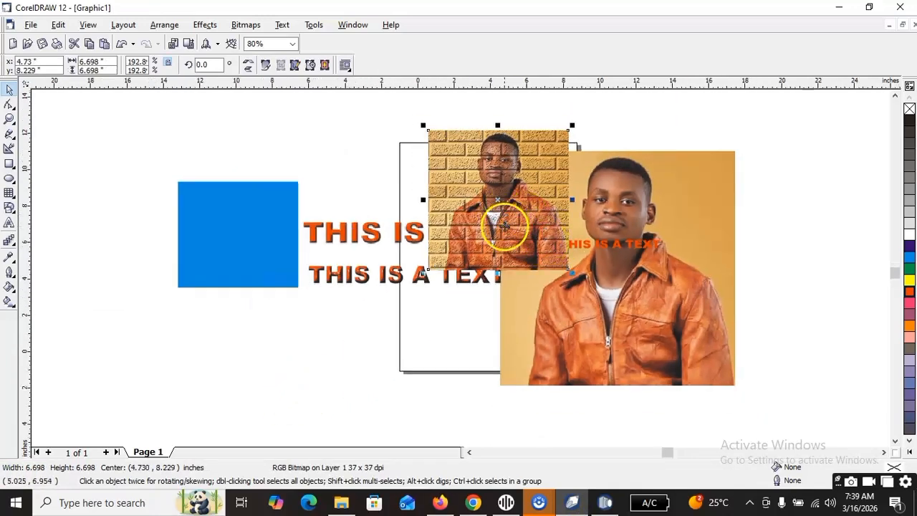
scroll(507, 219, down, 2)
drag(517, 219, 713, 225)
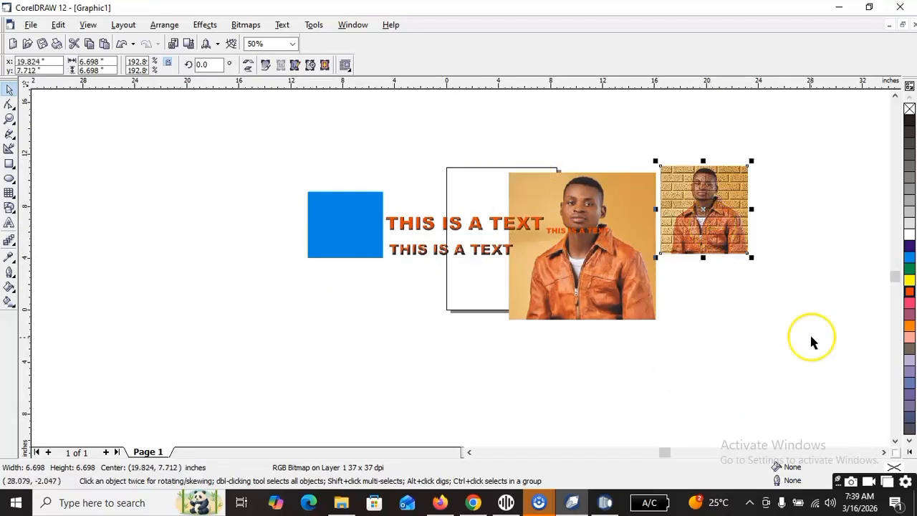
drag(751, 257, 829, 331)
drag(767, 311, 758, 298)
click(632, 348)
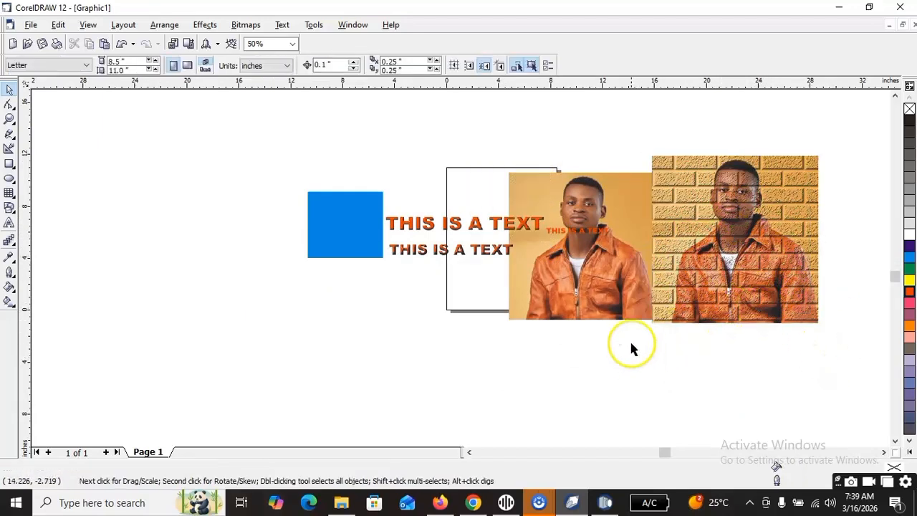
Step: Move the larger textured text left, and move the original artistic text off the portrait to just above the textured texts
drag(501, 222, 462, 230)
click(573, 231)
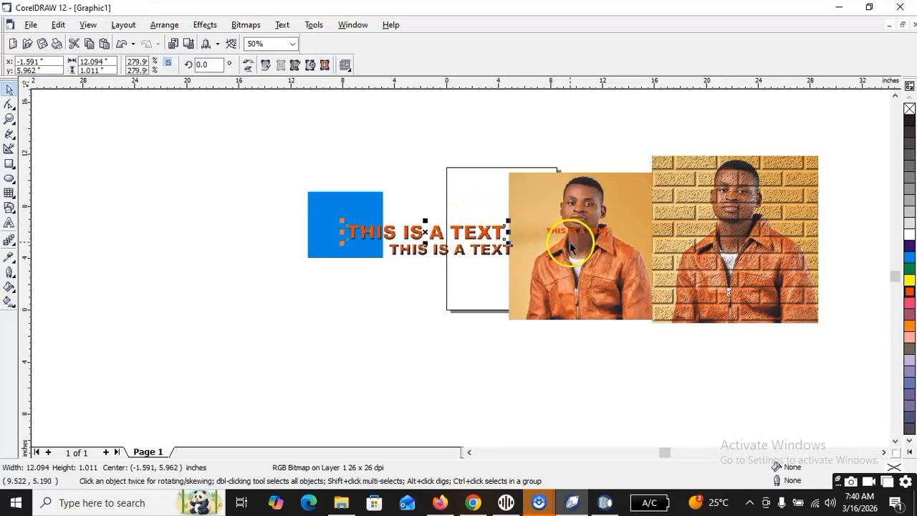
mouse_move(571, 237)
mouse_down()
mouse_move(573, 230)
mouse_move(501, 236)
mouse_move(454, 215)
mouse_move(415, 216)
mouse_up()
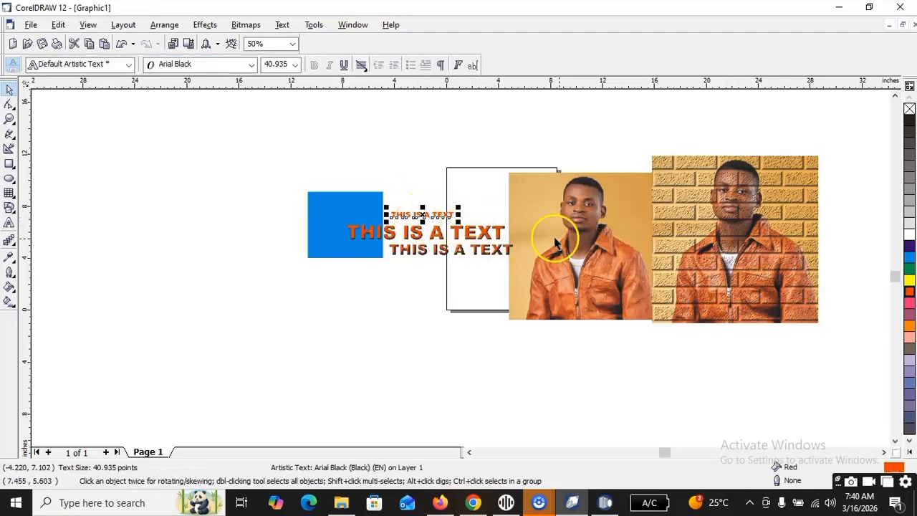
Step: Scale the brick-textured portrait down to about 11.94 inches wide, leaving a gap beside the original photo for comparison
click(699, 278)
drag(643, 150, 657, 163)
click(608, 136)
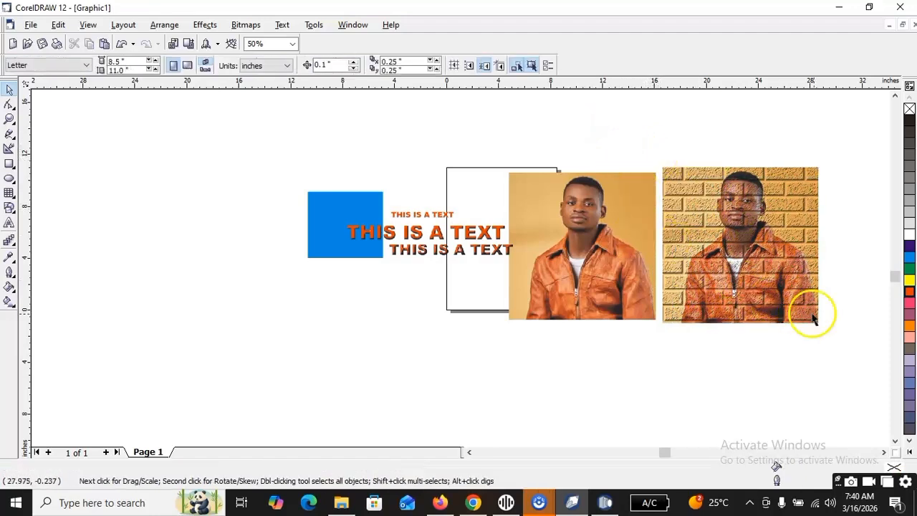
scroll(815, 318, up, 4)
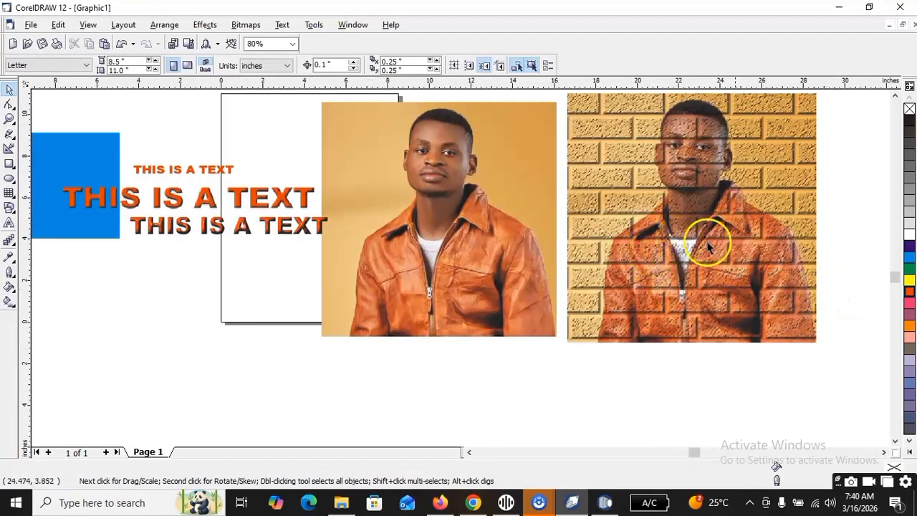
click(708, 246)
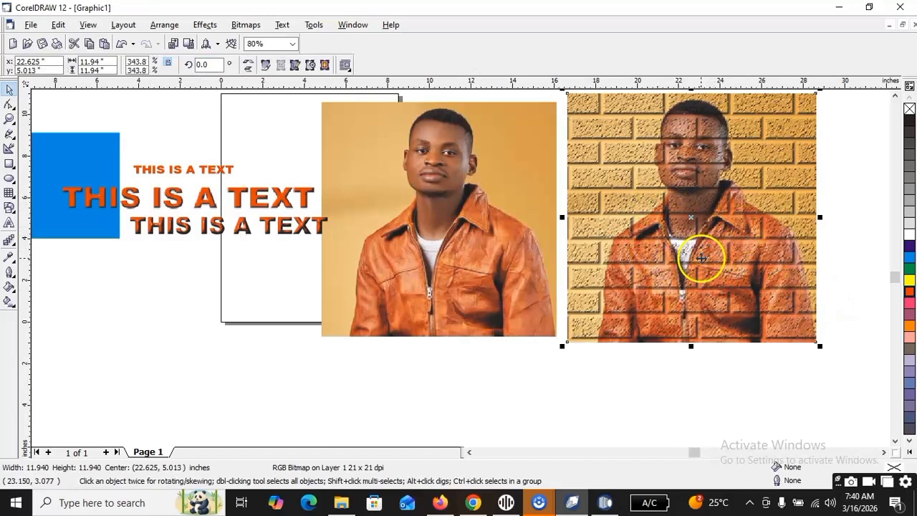
click(738, 352)
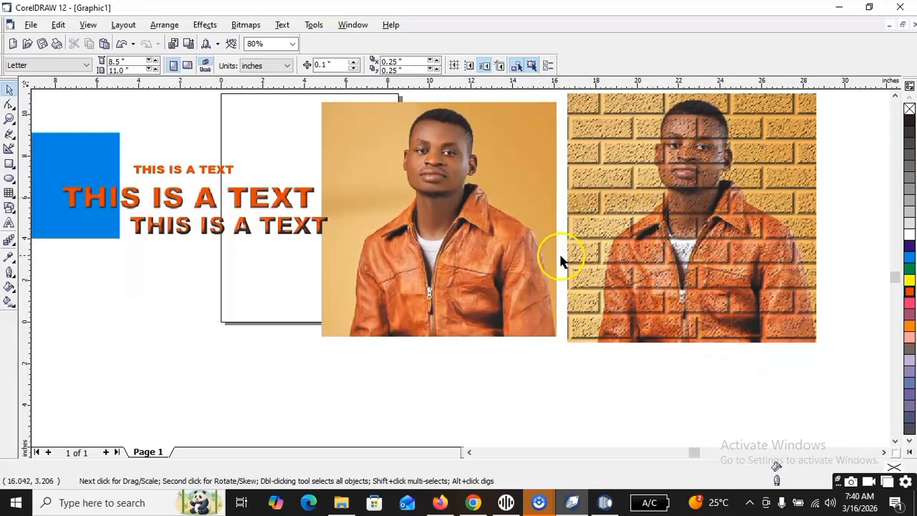
Step: Move both portraits slightly down and shift the brick-textured one farther right of the original
mouse_move(693, 200)
mouse_down()
mouse_move(689, 230)
mouse_move(687, 197)
mouse_up()
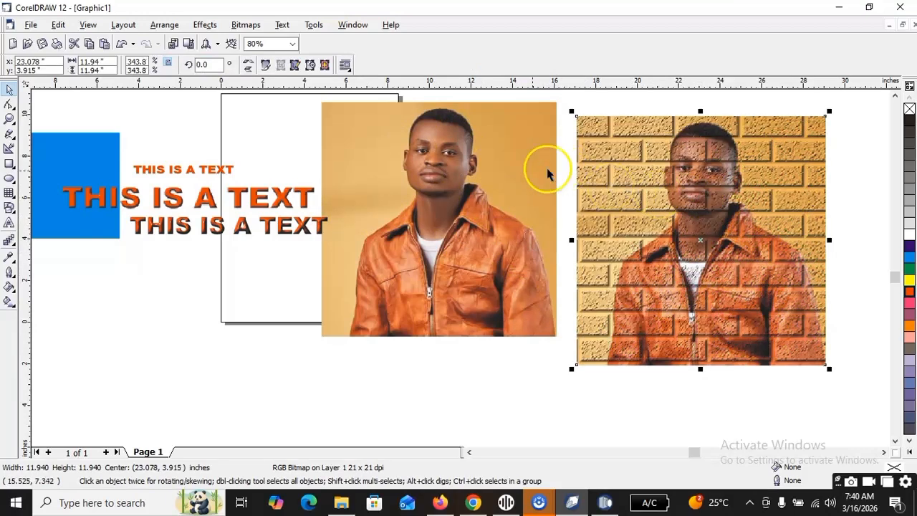
drag(510, 172, 511, 194)
drag(702, 240, 709, 253)
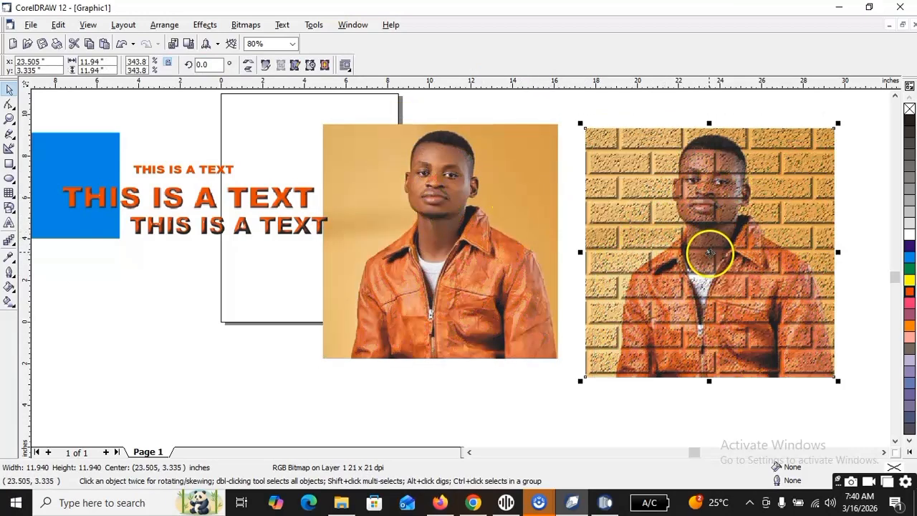